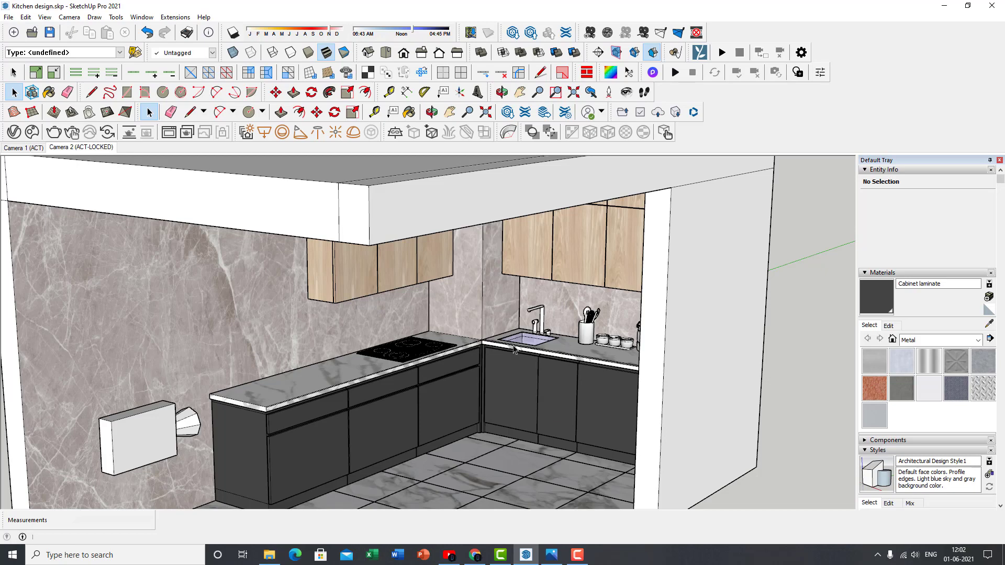
- Examine the kitchen model's corner area, including the cooktop, sink, countertop accessories and wall cabinets, from several angles
scroll(513, 350, down, 3)
scroll(507, 372, up, 3)
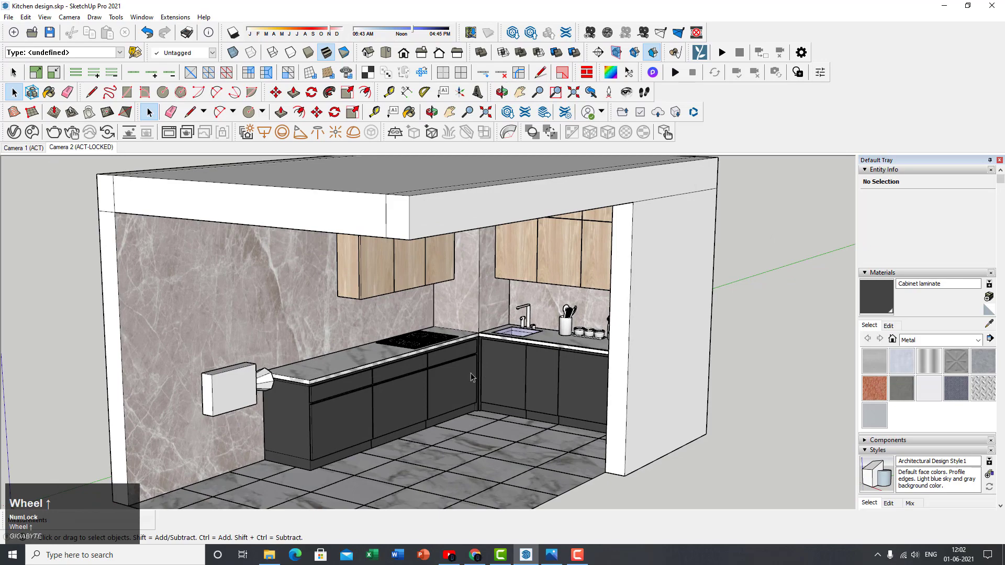
scroll(472, 376, up, 2)
middle_click(452, 376)
shift+middle_drag(513, 341, 491, 356)
scroll(468, 345, up, 1)
scroll(461, 350, up, 1)
scroll(462, 340, down, 4)
scroll(484, 372, up, 2)
scroll(468, 399, up, 2)
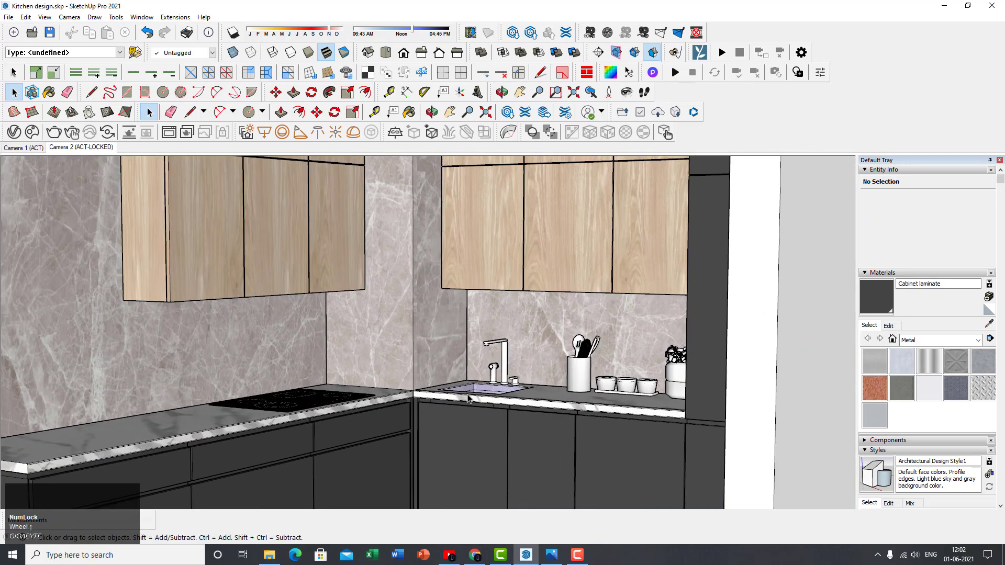
scroll(516, 336, down, 1)
middle_drag(511, 373, 510, 366)
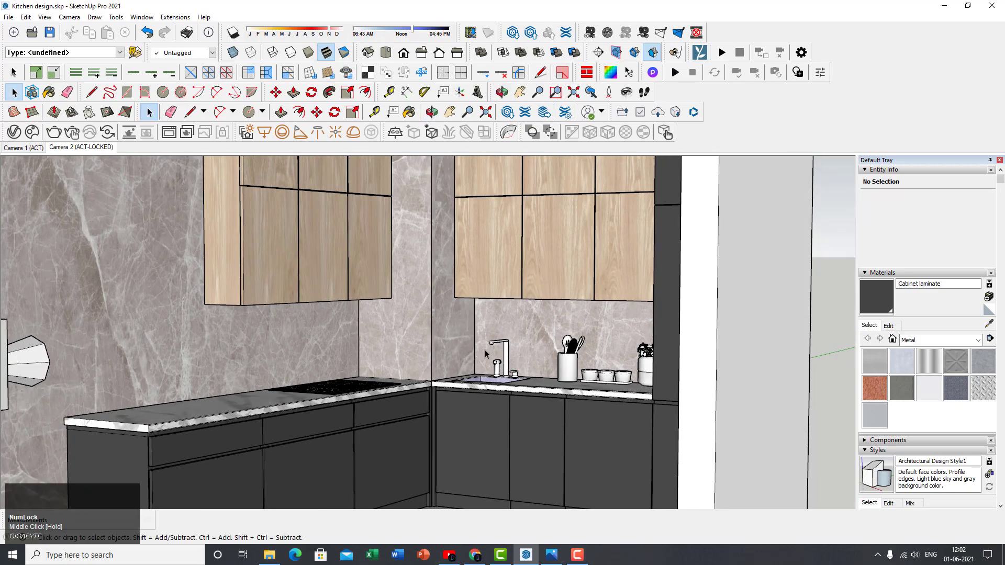
scroll(475, 364, up, 2)
mouse_move(477, 366)
middle_down()
mouse_move(494, 367)
mouse_move(488, 361)
middle_up()
scroll(496, 369, down, 1)
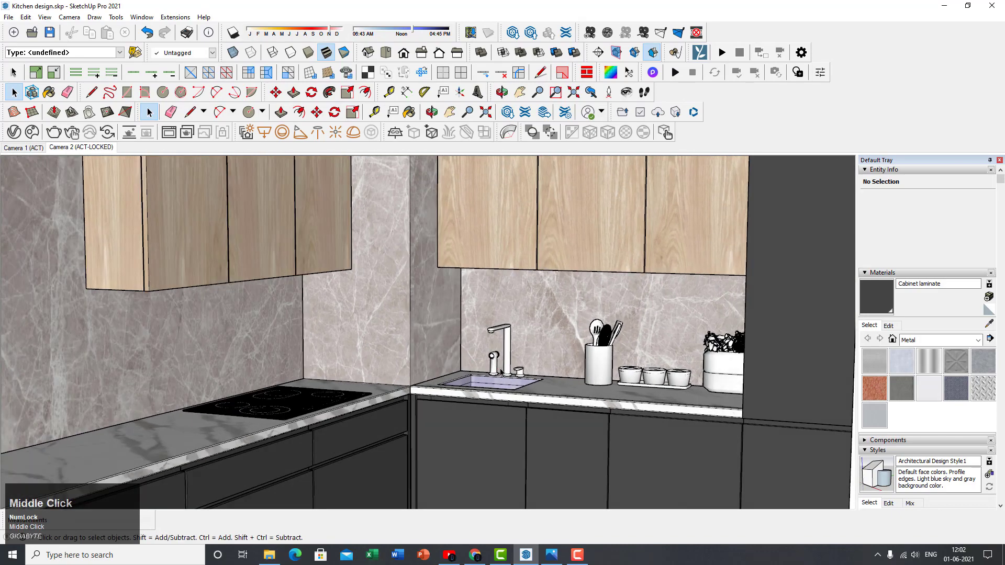
scroll(430, 346, down, 1)
middle_drag(497, 406, 432, 403)
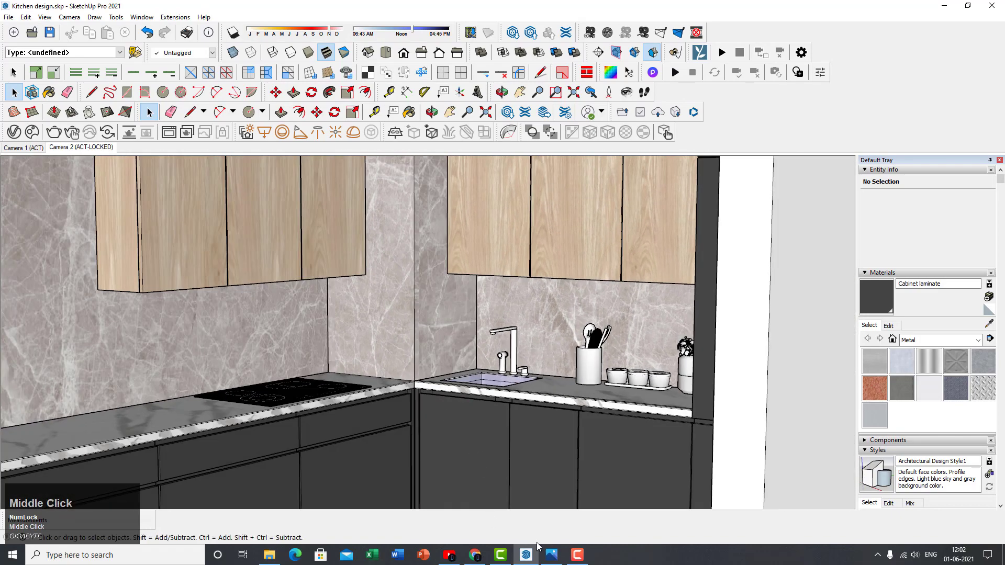
click(577, 555)
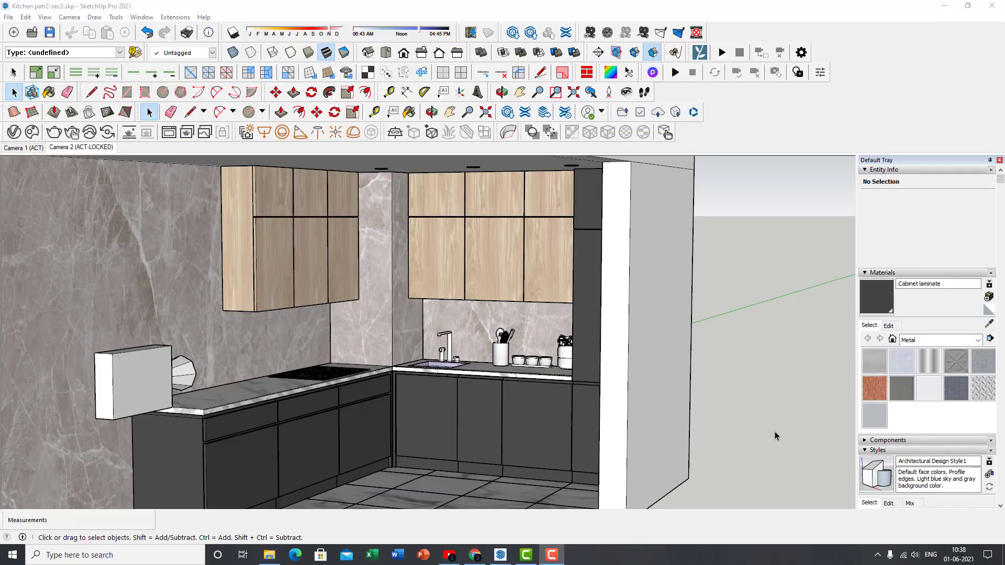
- Inspect the overall kitchen layout from outside and close up, covering the walls, ceiling, floor tiles and cabinet runs
mouse_move(774, 431)
middle_down()
mouse_move(672, 447)
mouse_move(574, 418)
mouse_move(589, 407)
mouse_move(626, 421)
mouse_move(626, 406)
mouse_move(561, 432)
mouse_move(577, 429)
mouse_move(534, 424)
mouse_move(537, 402)
middle_up()
scroll(586, 418, up, 1)
scroll(556, 426, up, 1)
scroll(556, 423, down, 2)
scroll(528, 427, up, 2)
scroll(537, 393, down, 2)
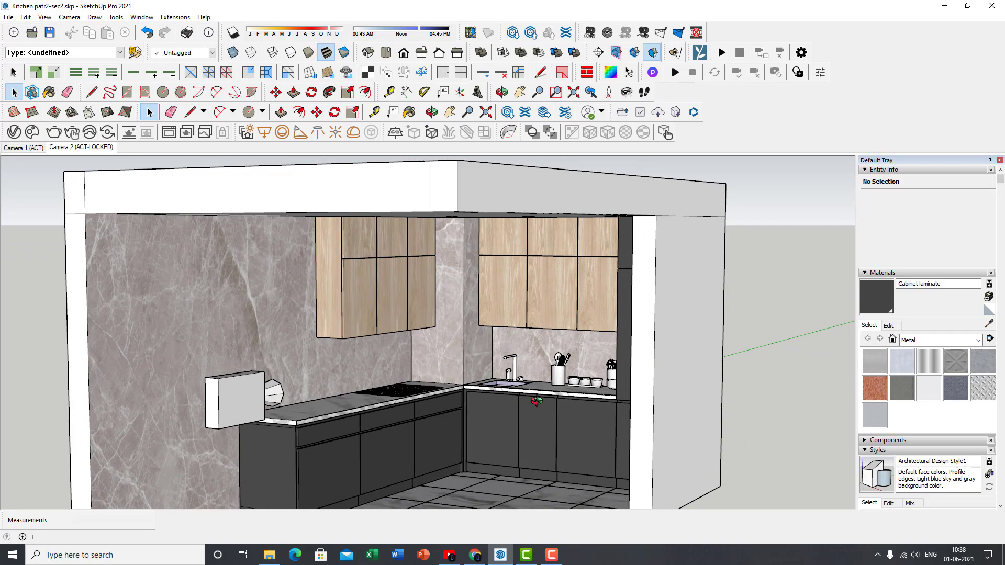
mouse_move(539, 408)
middle_down()
mouse_move(521, 429)
mouse_move(543, 428)
mouse_move(546, 412)
middle_up()
scroll(522, 428, up, 2)
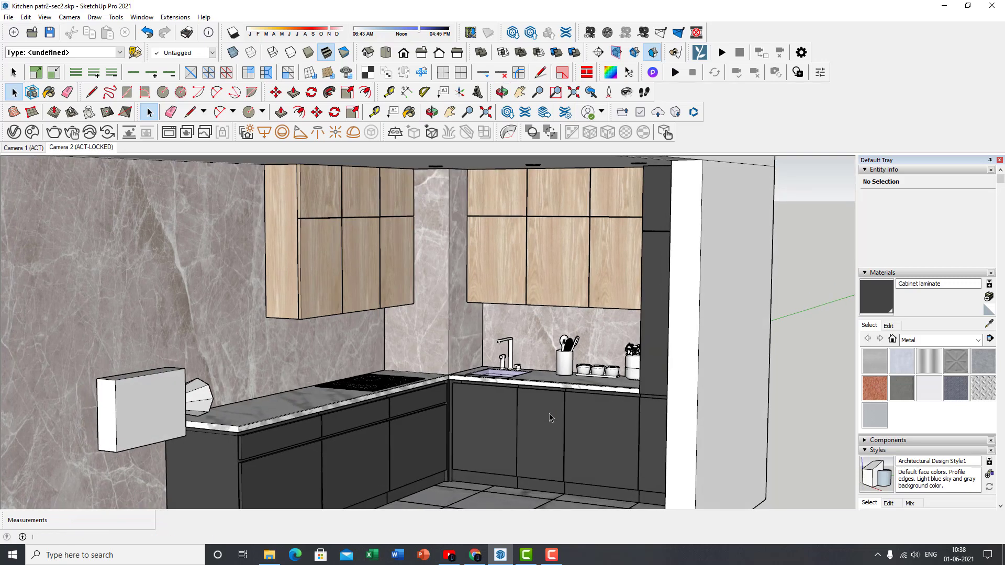
scroll(536, 372, down, 3)
middle_drag(536, 371, 558, 349)
scroll(558, 244, up, 2)
scroll(551, 310, down, 3)
middle_drag(551, 309, 546, 374)
scroll(539, 371, down, 1)
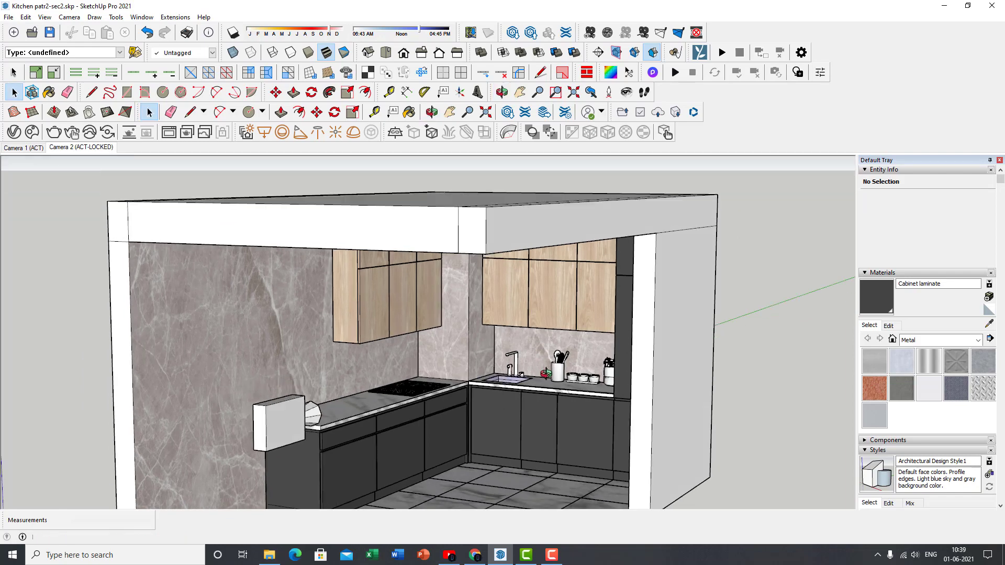
mouse_move(537, 359)
middle_down()
mouse_move(546, 375)
mouse_move(546, 352)
mouse_move(554, 354)
mouse_move(545, 349)
middle_up()
scroll(550, 371, up, 1)
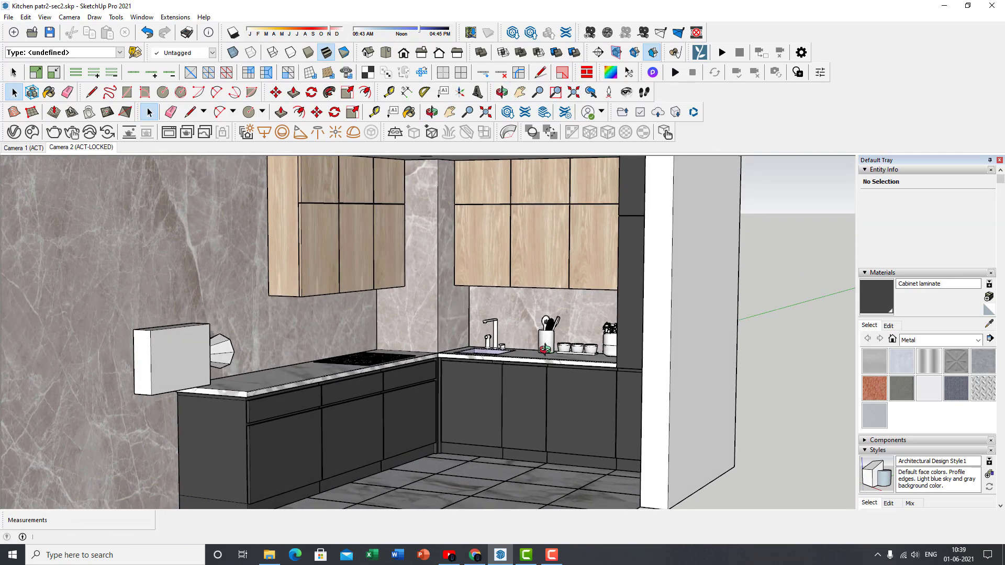
middle_drag(518, 330, 423, 387)
scroll(476, 340, up, 2)
scroll(472, 347, down, 4)
scroll(484, 361, up, 3)
scroll(500, 365, down, 2)
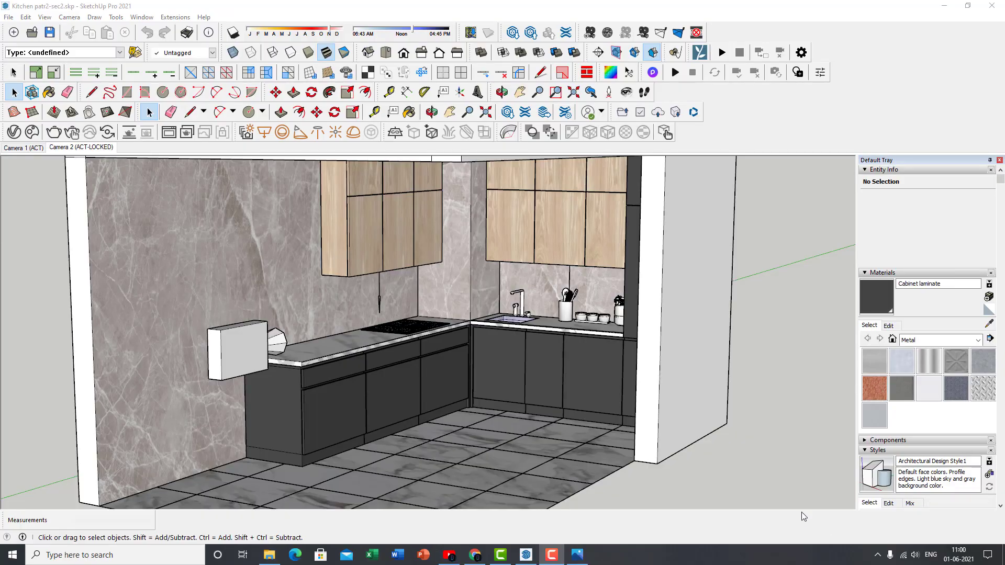
mouse_move(446, 340)
shift+middle_down()
mouse_move(482, 391)
mouse_move(486, 350)
mouse_move(505, 365)
shift+middle_up()
scroll(486, 350, up, 2)
- Switch to the Photos app and study the reference kitchen image's ceiling spotlights, under-cabinet lighting and cabinet finishes
click(579, 559)
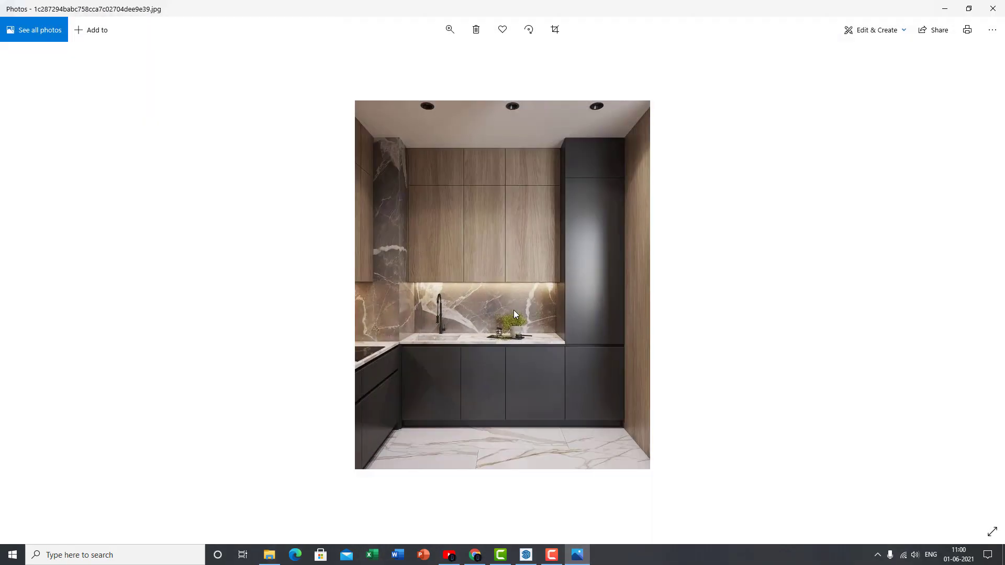
scroll(508, 300, up, 3)
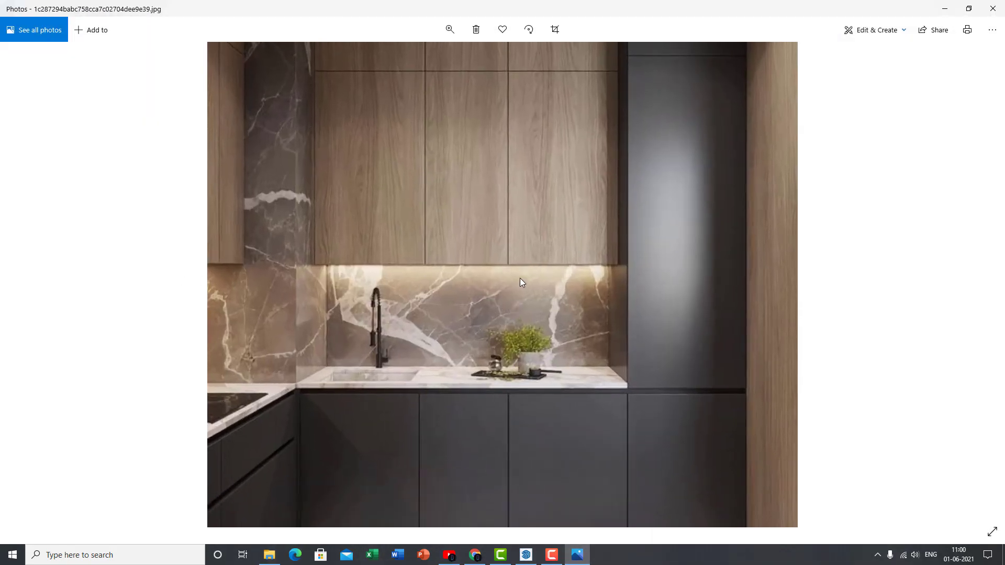
drag(527, 293, 531, 445)
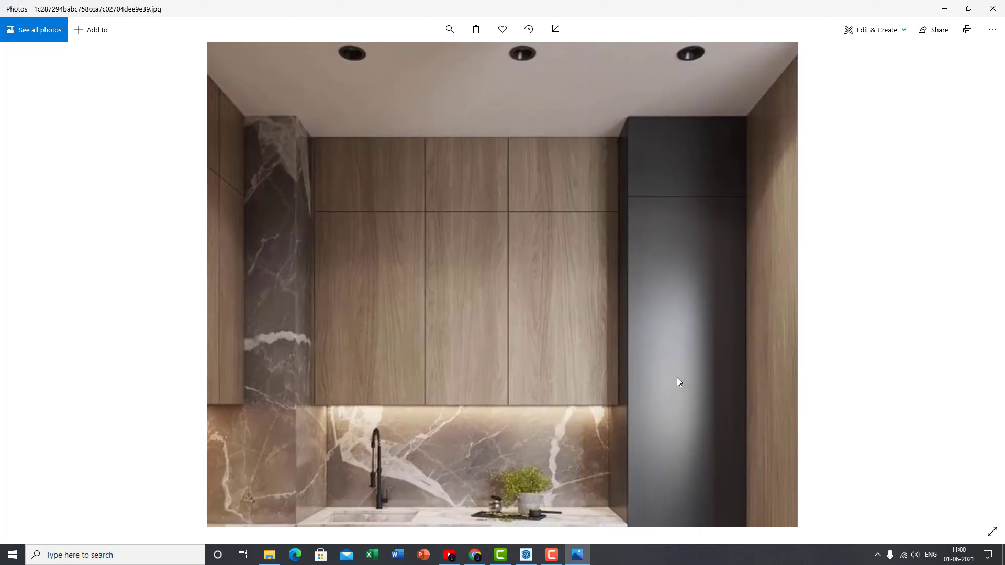
drag(678, 381, 622, 310)
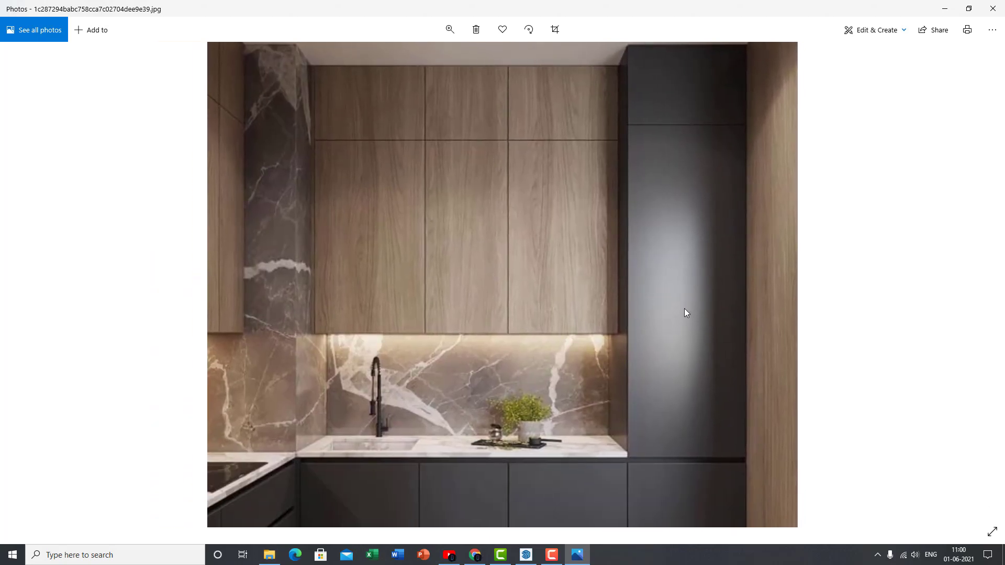
mouse_move(685, 310)
mouse_down()
mouse_move(688, 362)
mouse_move(689, 297)
mouse_up()
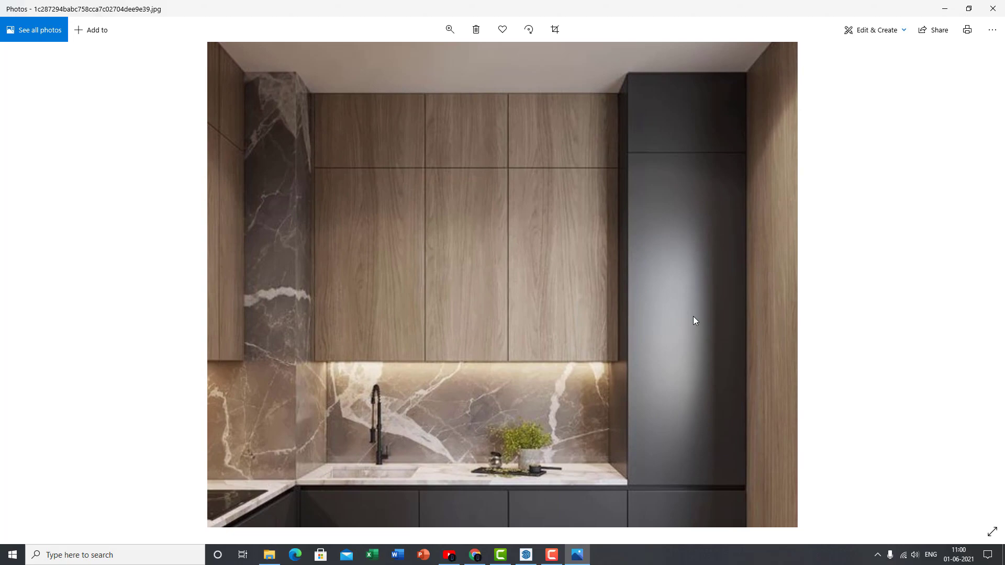
double_click(673, 388)
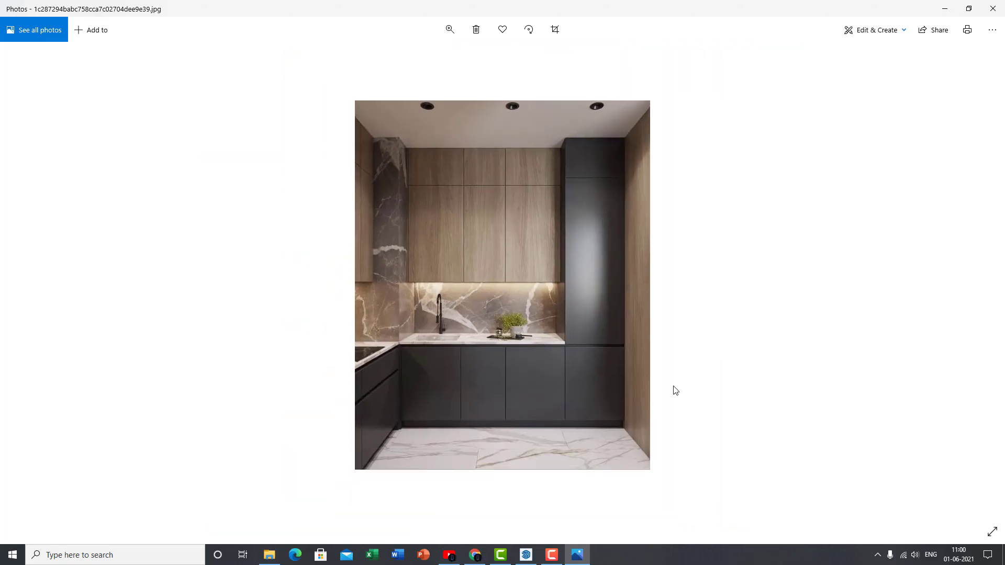
click(947, 7)
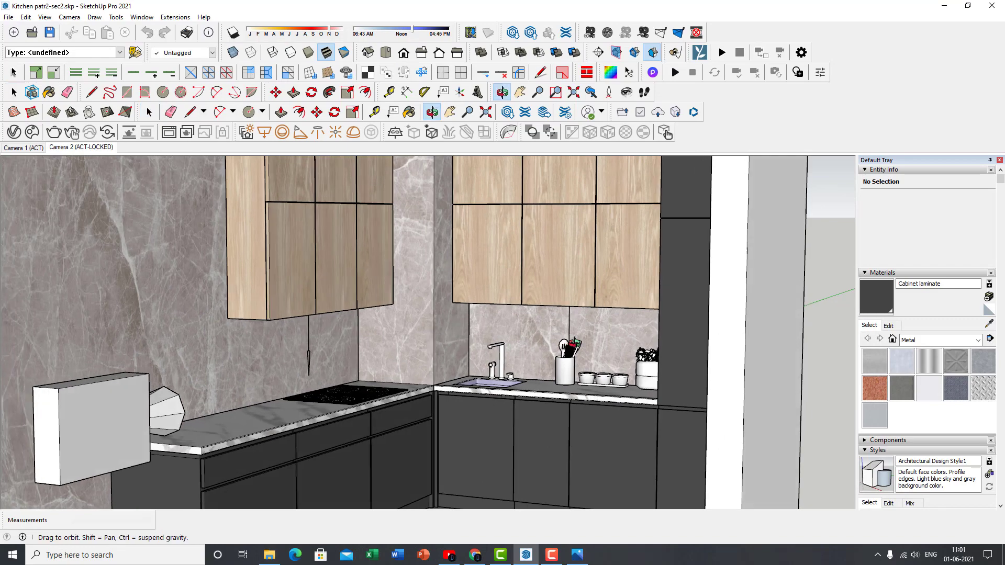
- Delete the two existing rectangle lights beneath the wall cabinets above the sink and the cooktop
middle_drag(574, 344, 569, 333)
click(568, 326)
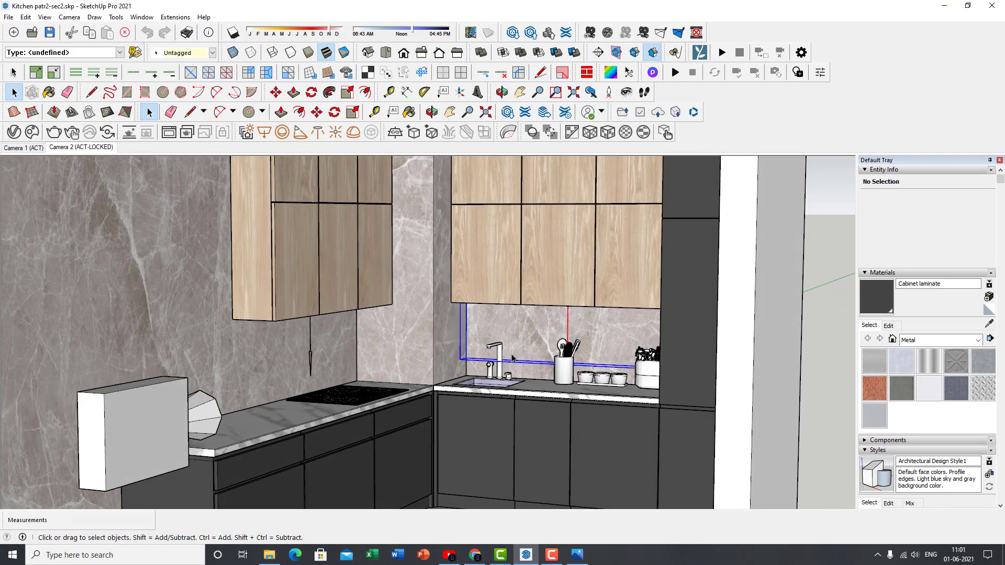
shift+click(311, 354)
middle_drag(311, 354, 322, 364)
key(Delete)
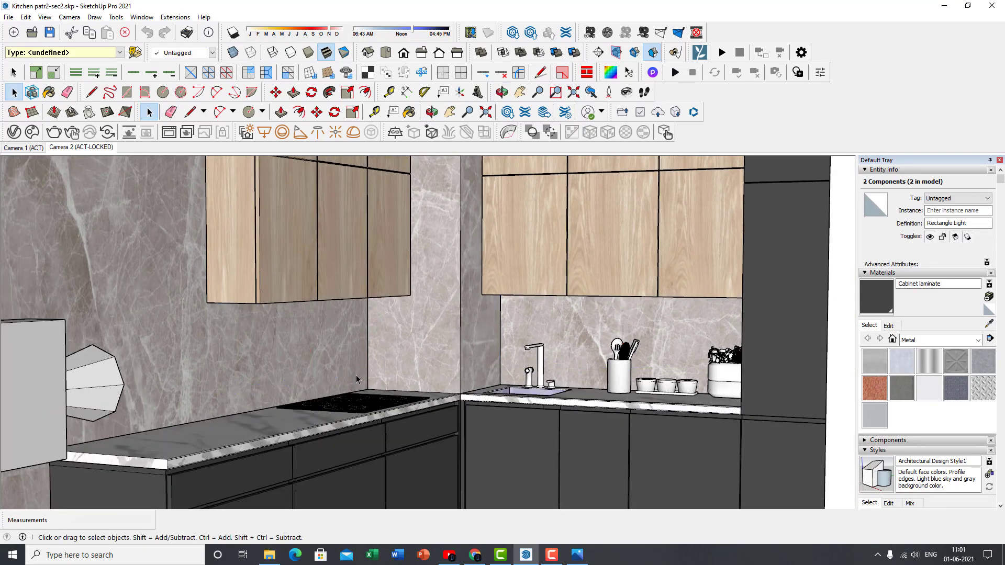
- Start the Rectangle Light tool for a light on the underside of the wall cabinets above the cooktop
scroll(469, 333, down, 1)
middle_drag(469, 333, 453, 309)
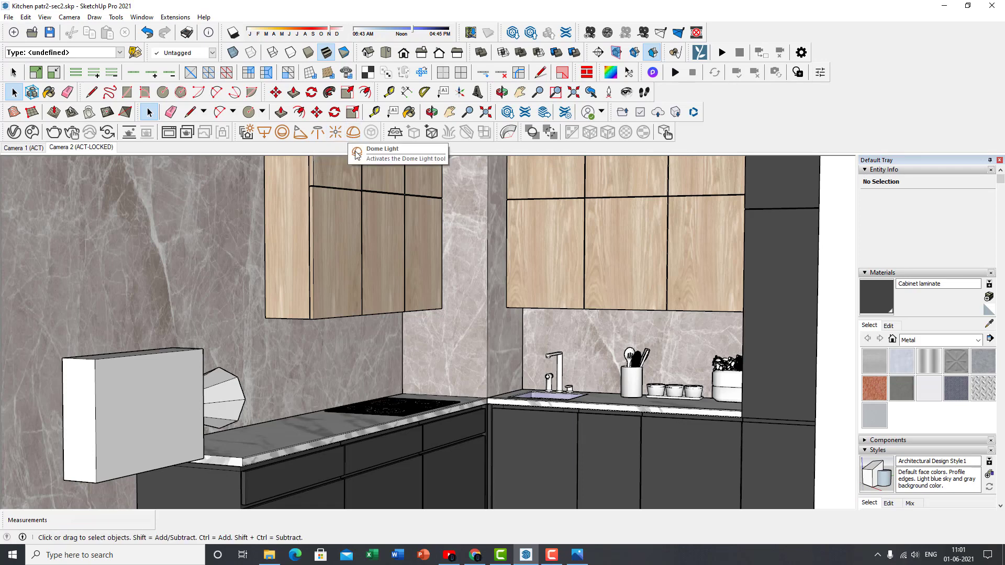
middle_drag(527, 314, 419, 316)
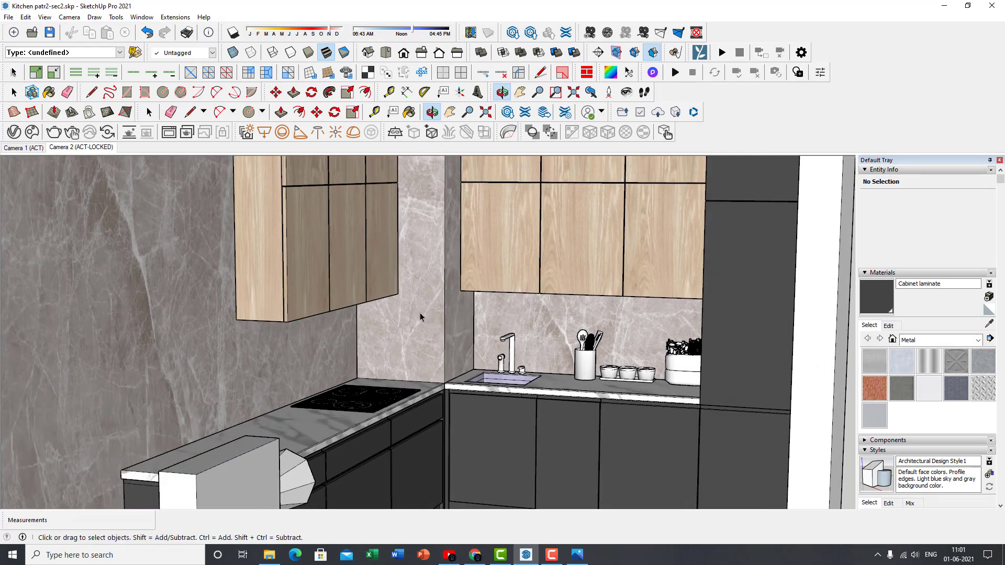
scroll(377, 273, up, 2)
middle_drag(377, 274, 188, 310)
scroll(352, 282, up, 1)
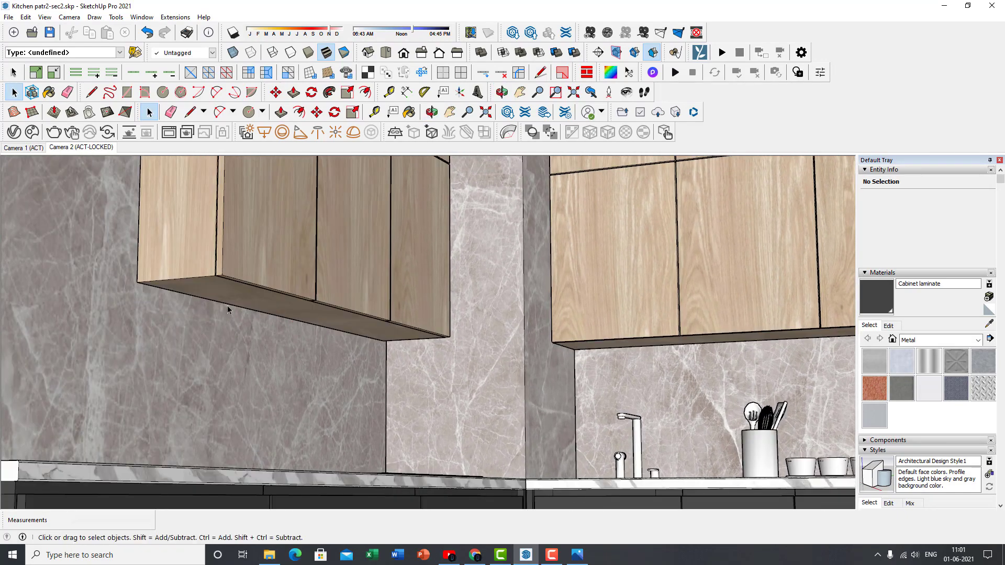
middle_drag(400, 349, 487, 426)
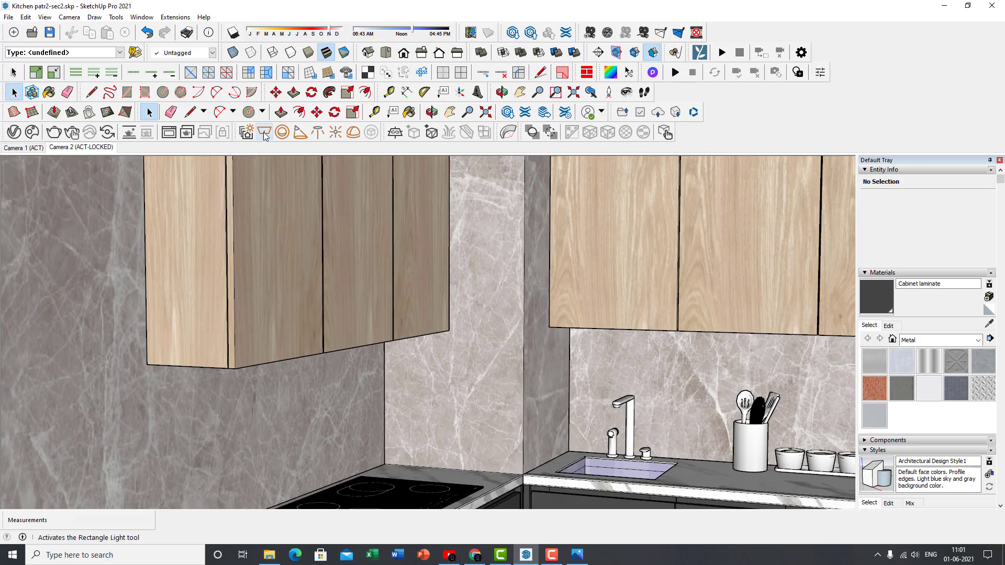
click(264, 136)
middle_drag(195, 377, 223, 361)
scroll(171, 318, up, 1)
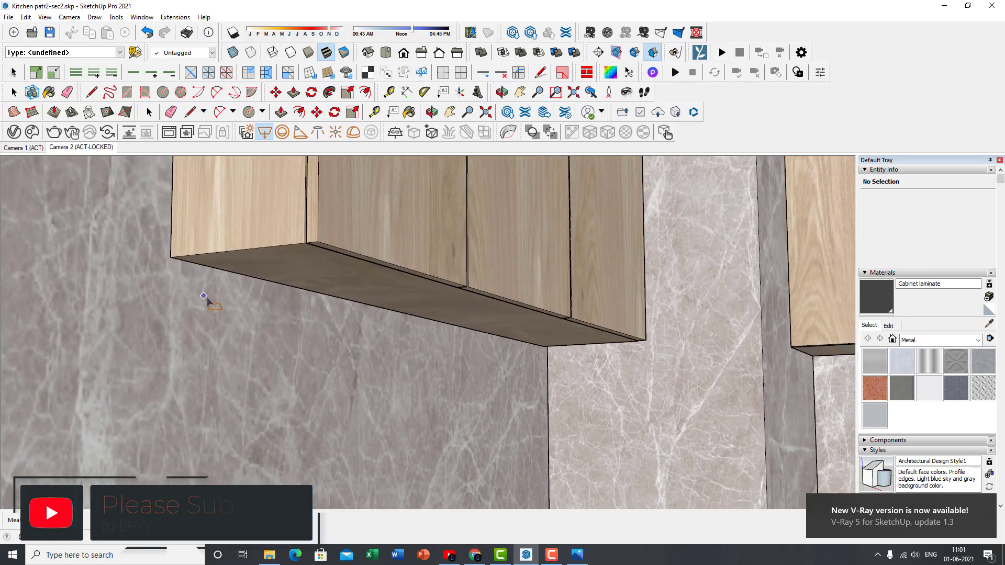
middle_drag(207, 297, 180, 284)
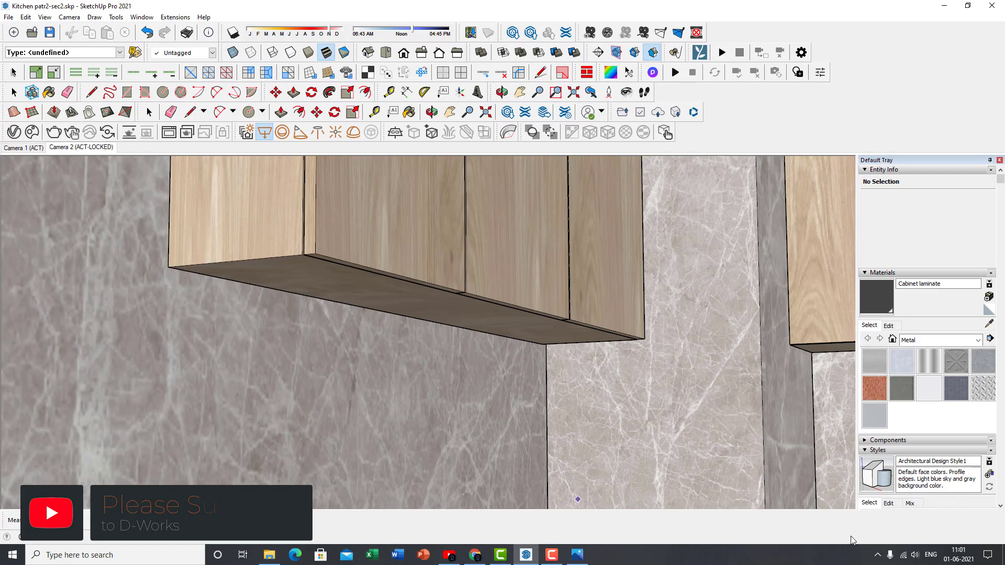
- Switch to File Explorer and launch QiPress.exe from the keylogger folder inside SOFTWARES 2K21 on New Volume (G:)
click(879, 556)
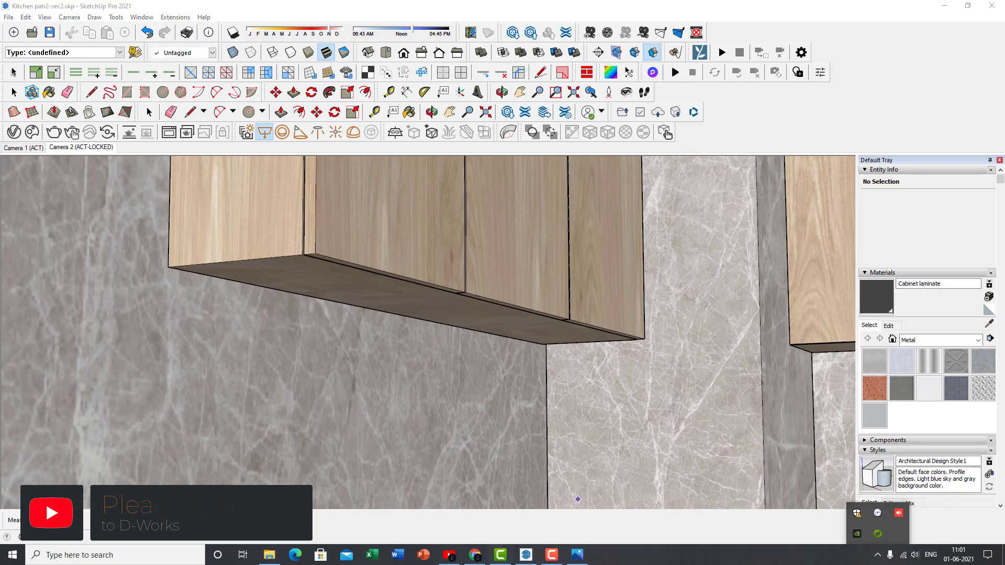
click(269, 554)
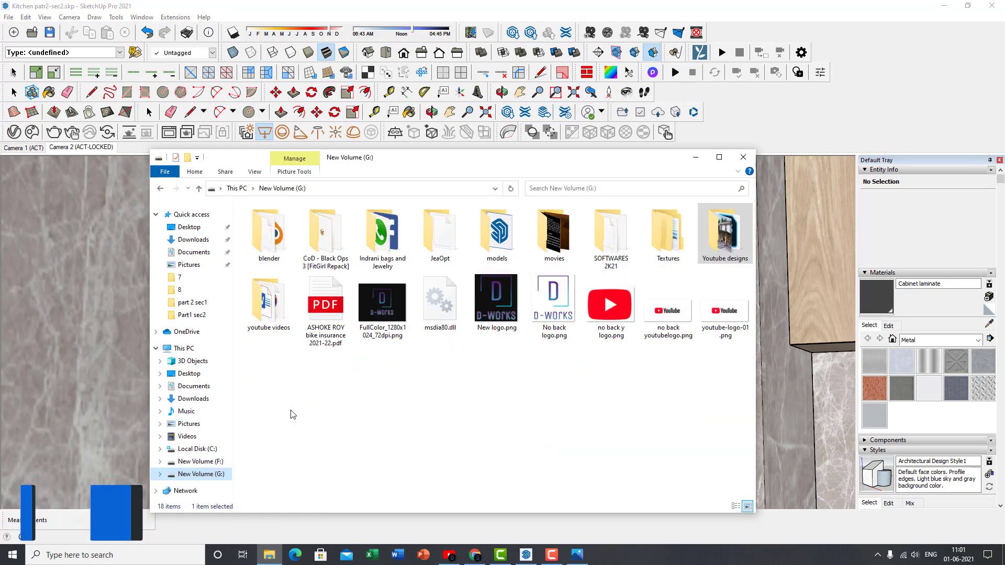
double_click(622, 230)
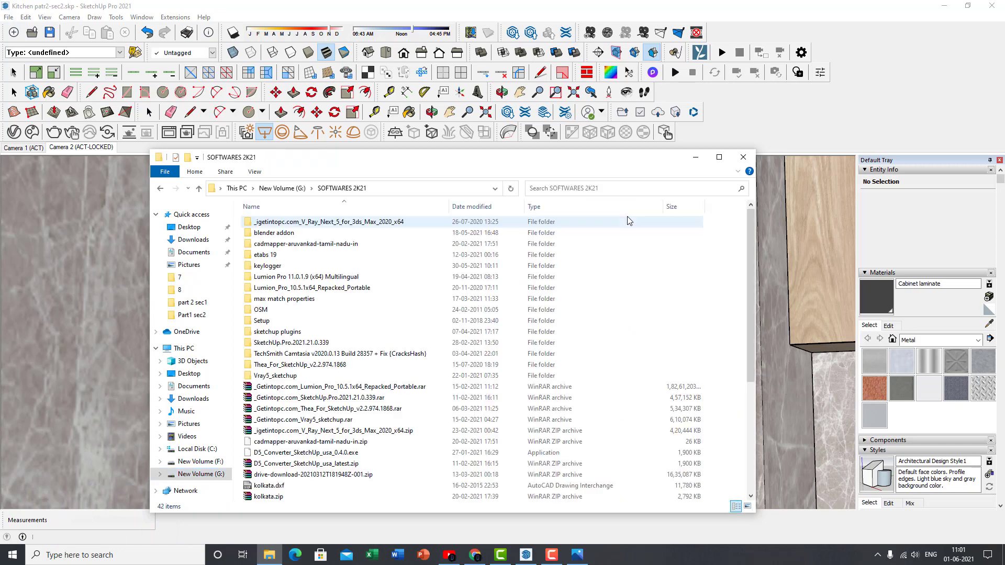
double_click(287, 266)
double_click(290, 277)
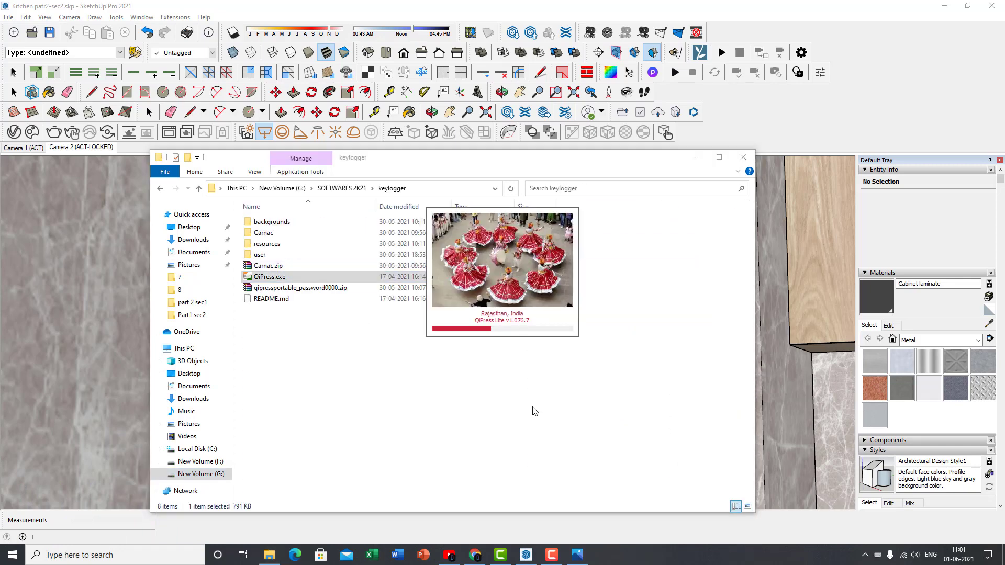
click(695, 157)
- Try to draw a narrow rectangle light along the wall-side edge of the underside of the cabinets above the cooktop
mouse_move(241, 427)
middle_down()
mouse_move(206, 449)
mouse_move(215, 422)
mouse_move(251, 411)
mouse_move(202, 347)
mouse_move(193, 232)
middle_up()
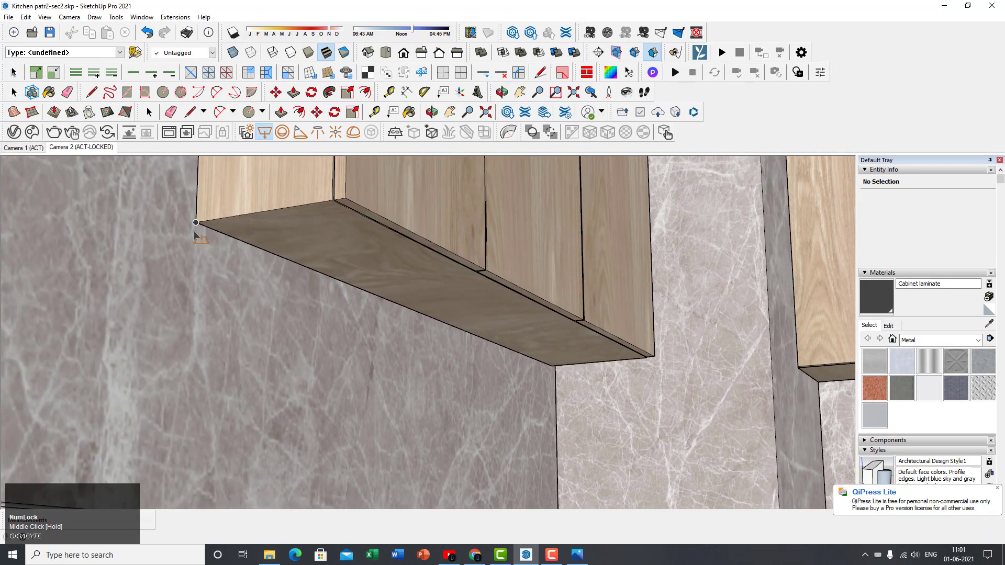
key(shift)
shift+click(196, 223)
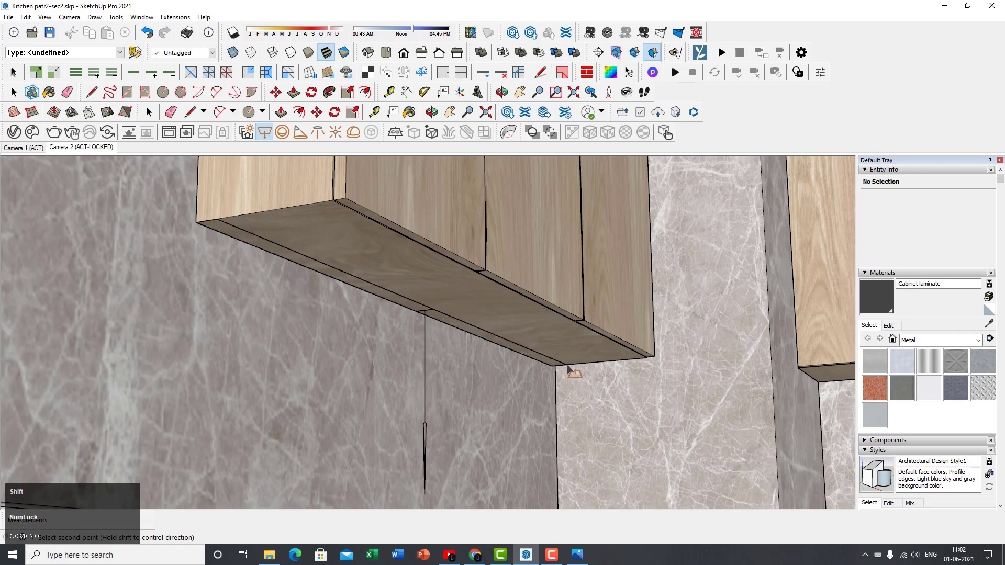
shift+click(568, 368)
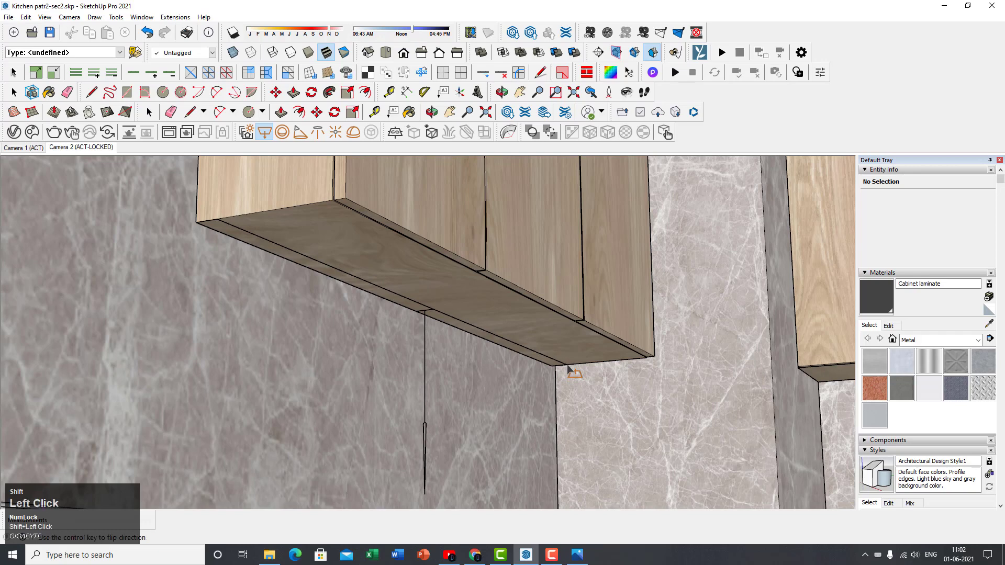
key(space)
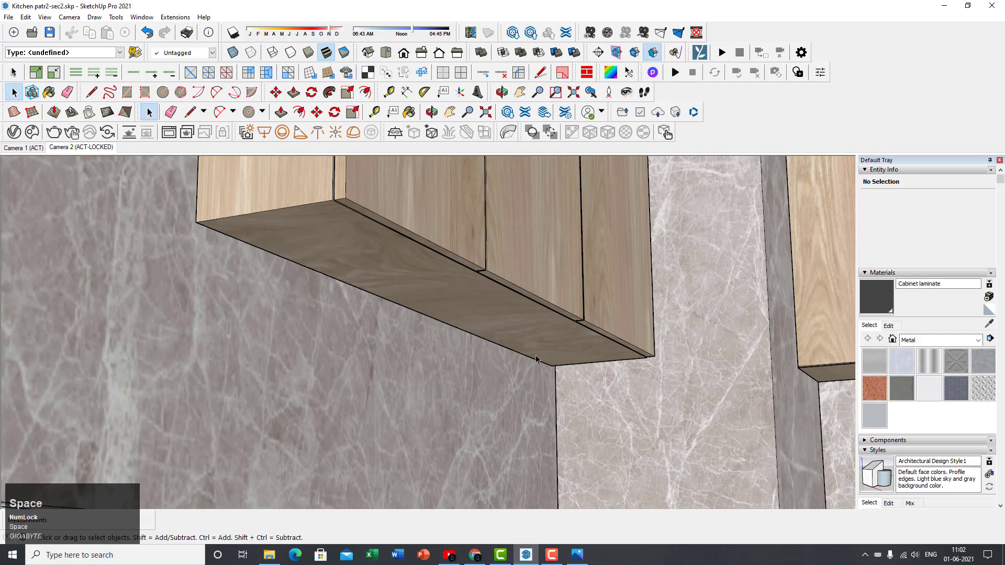
middle_drag(567, 369, 198, 243)
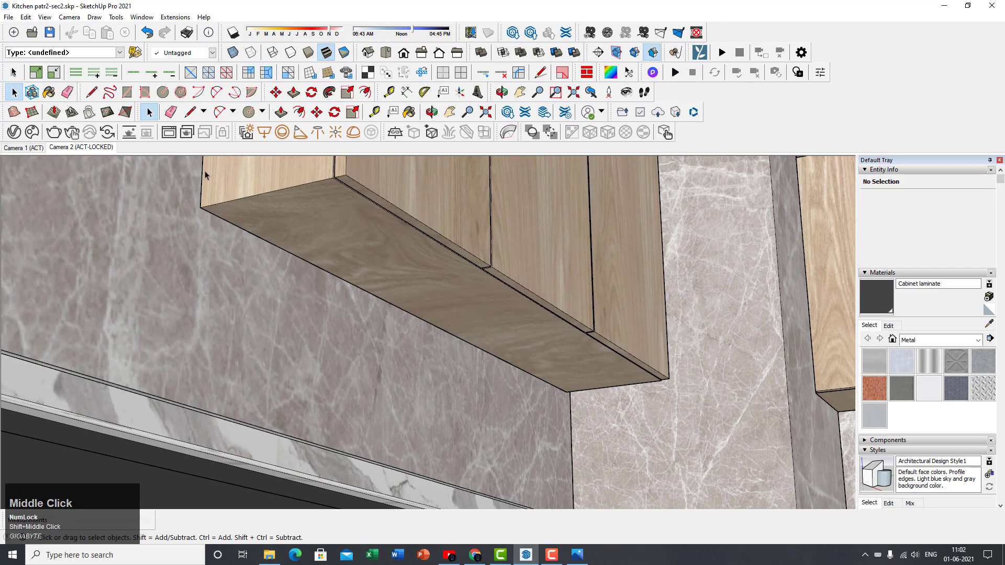
- Draw a narrow rectangle light facing down along the wall-side edge of the underside of the cabinets above the cooktop
click(264, 132)
middle_drag(280, 196, 286, 238)
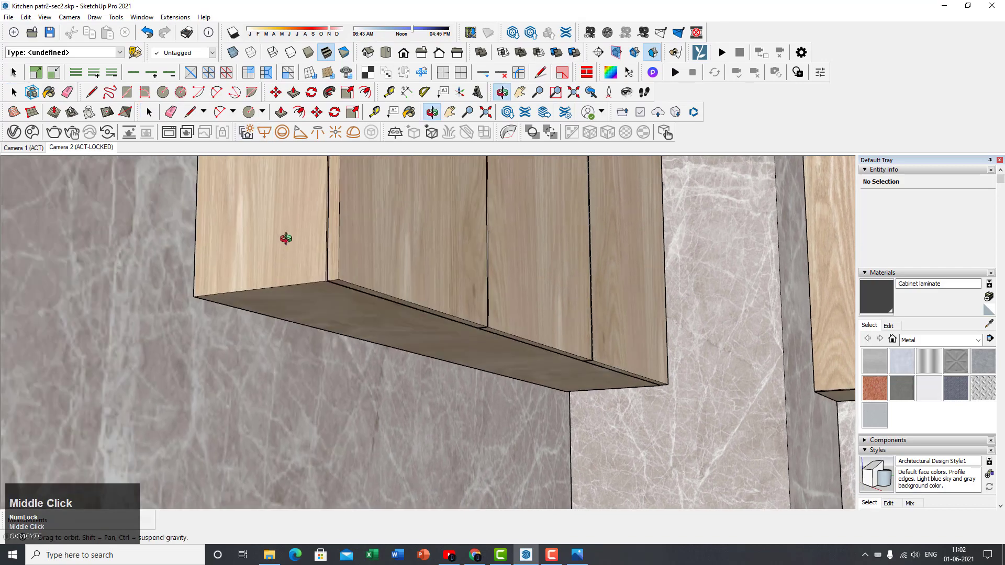
click(194, 301)
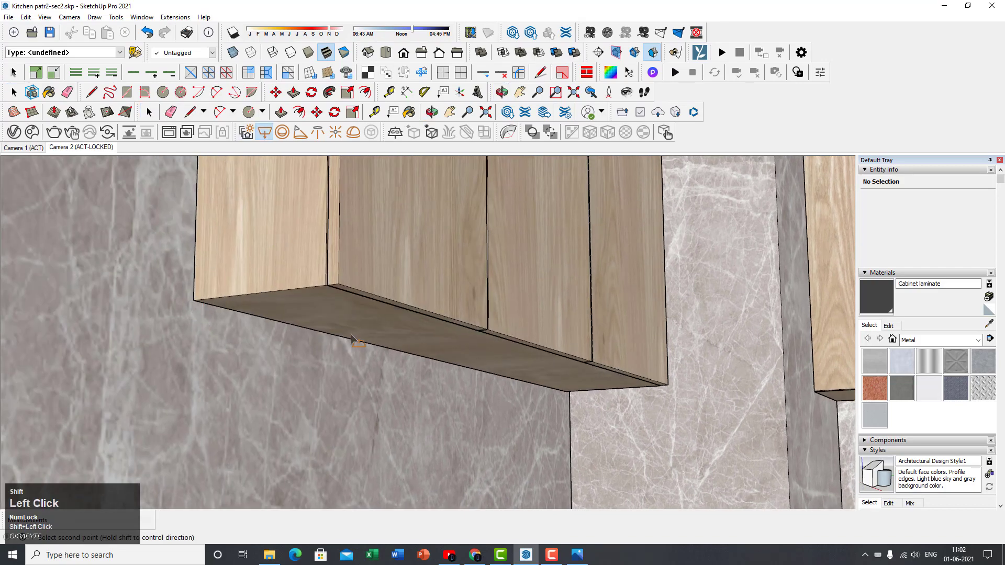
click(590, 388)
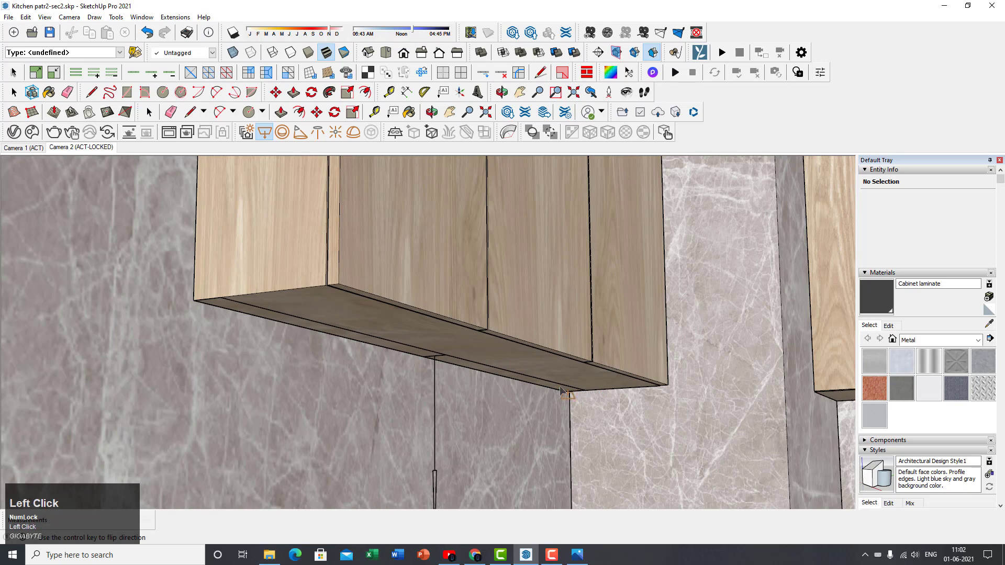
click(549, 373)
- Move the new rectangle light 20 mm away from the wall along the underside of the cooktop cabinets
middle_drag(576, 388, 334, 275)
key(space)
click(449, 355)
key(m)
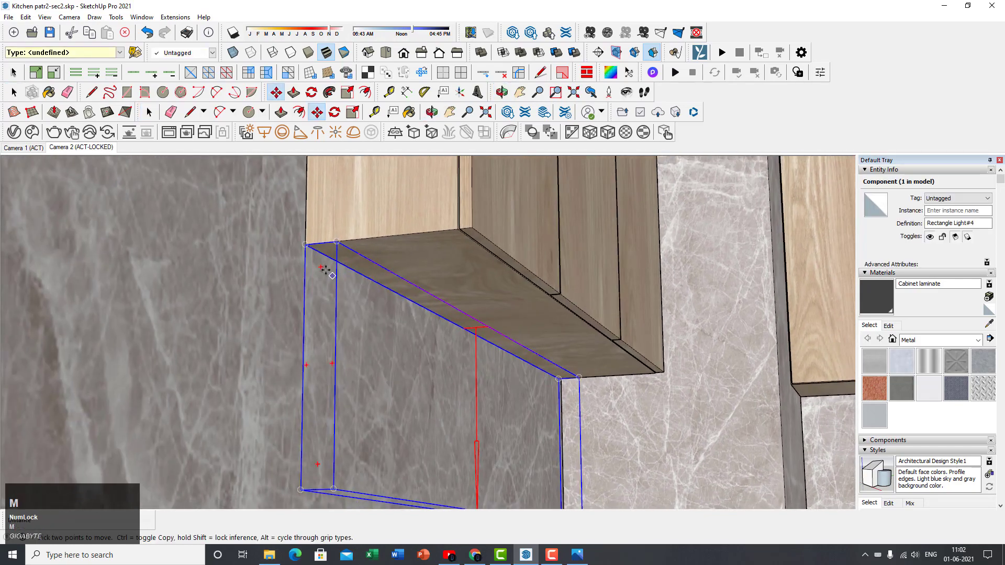
scroll(334, 274, up, 1)
text(20)
key(Return)
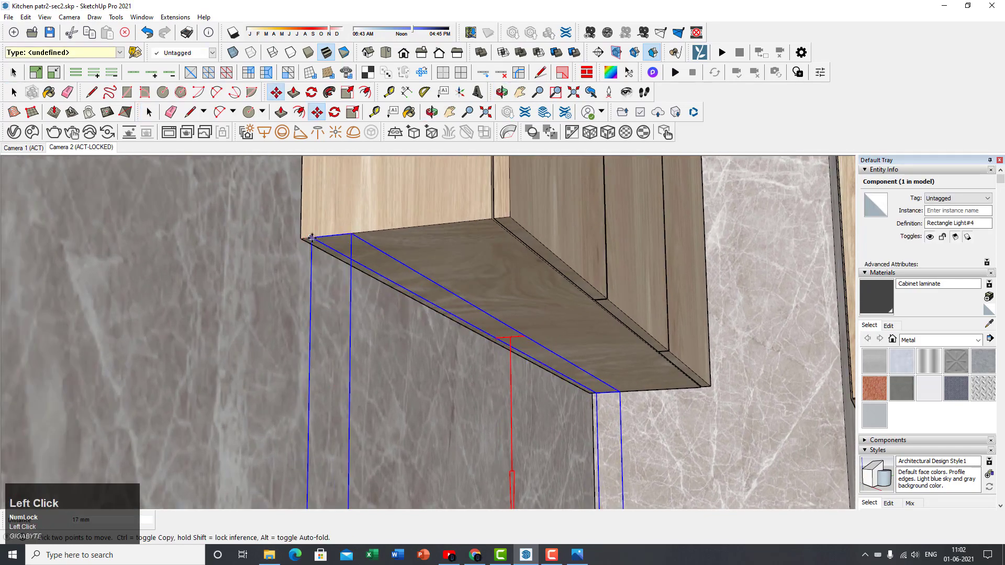
- Copy the cooktop rectangle light away from the wall to a free spot over the counter's front edge, toward the sink
scroll(301, 238, down, 2)
middle_drag(356, 256, 424, 278)
scroll(407, 293, down, 1)
middle_drag(386, 310, 288, 363)
click(307, 304)
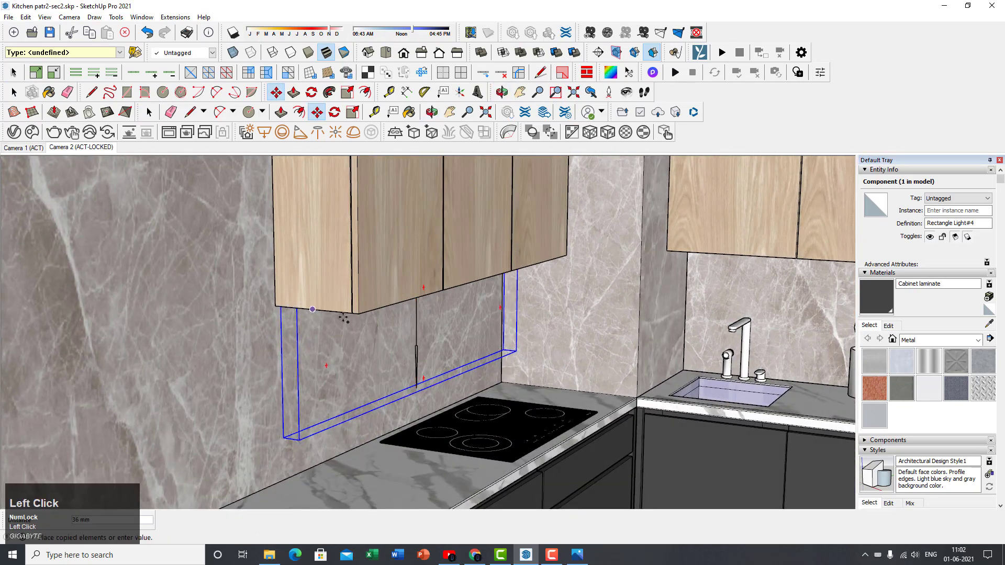
middle_drag(411, 355, 368, 293)
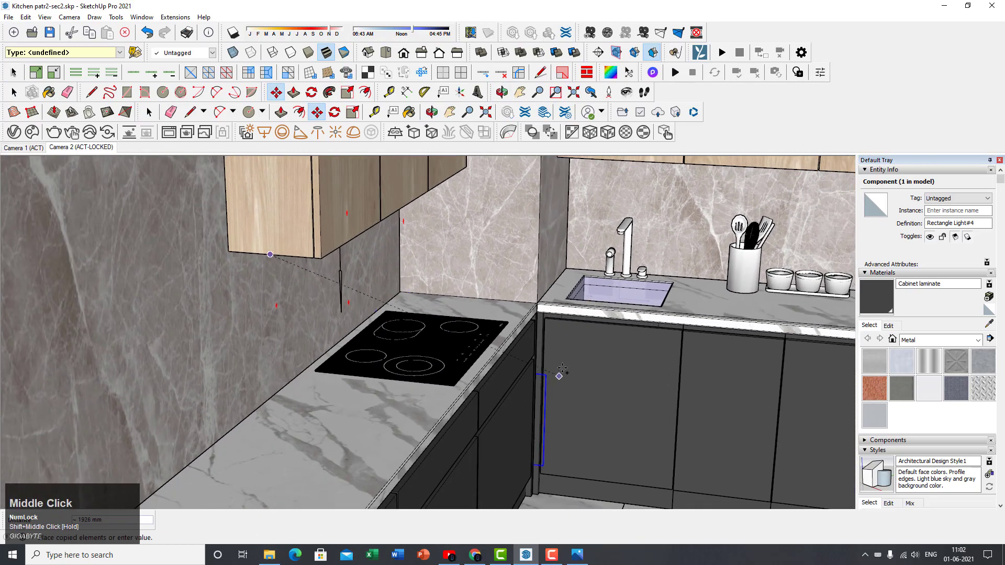
click(455, 272)
scroll(458, 273, down, 1)
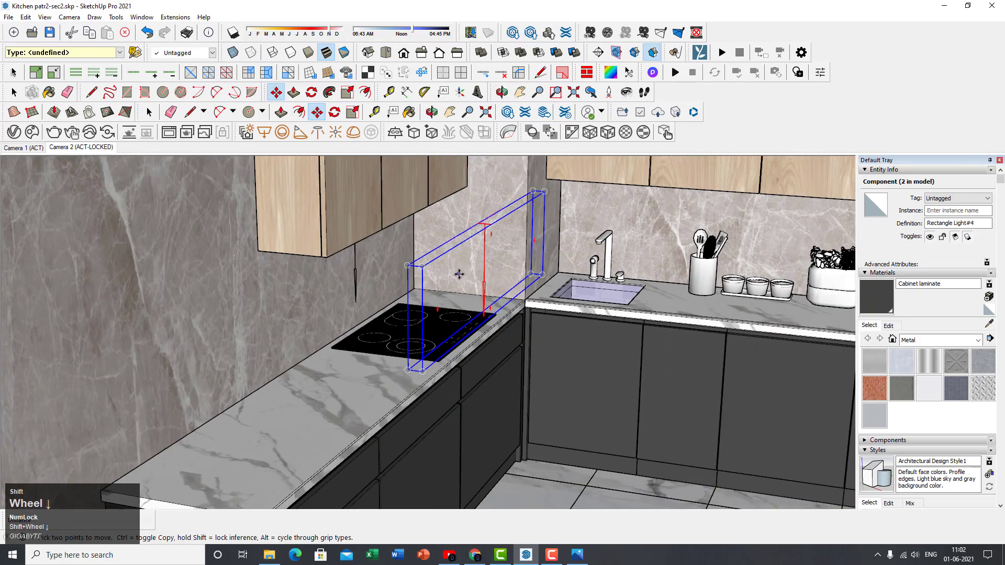
- Place a vertical section plane on the outer face of the room's end wall, accepting the default name and symbol
middle_drag(461, 275, 467, 346)
scroll(448, 375, down, 2)
scroll(451, 367, down, 5)
scroll(444, 411, up, 2)
key(space)
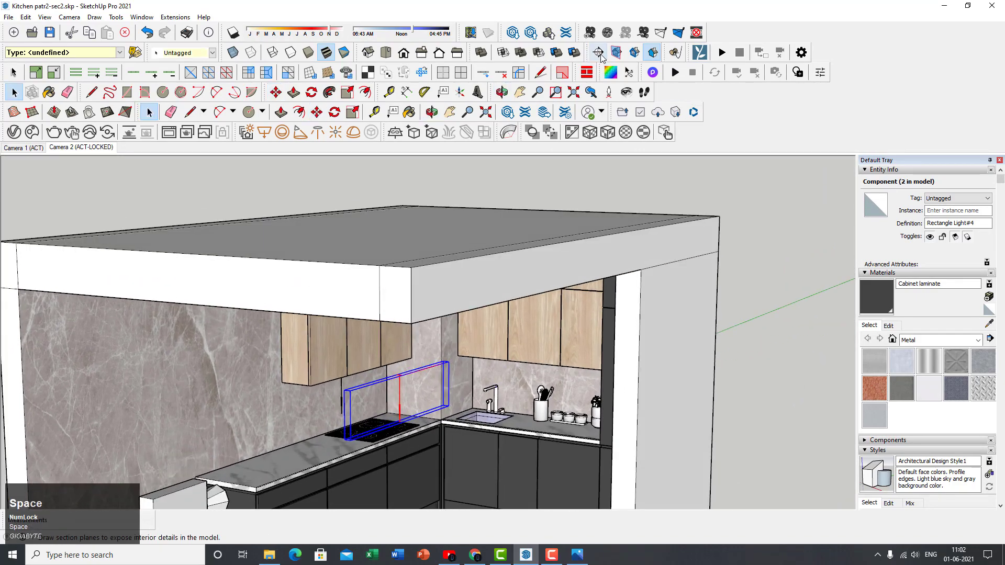
right_click(734, 111)
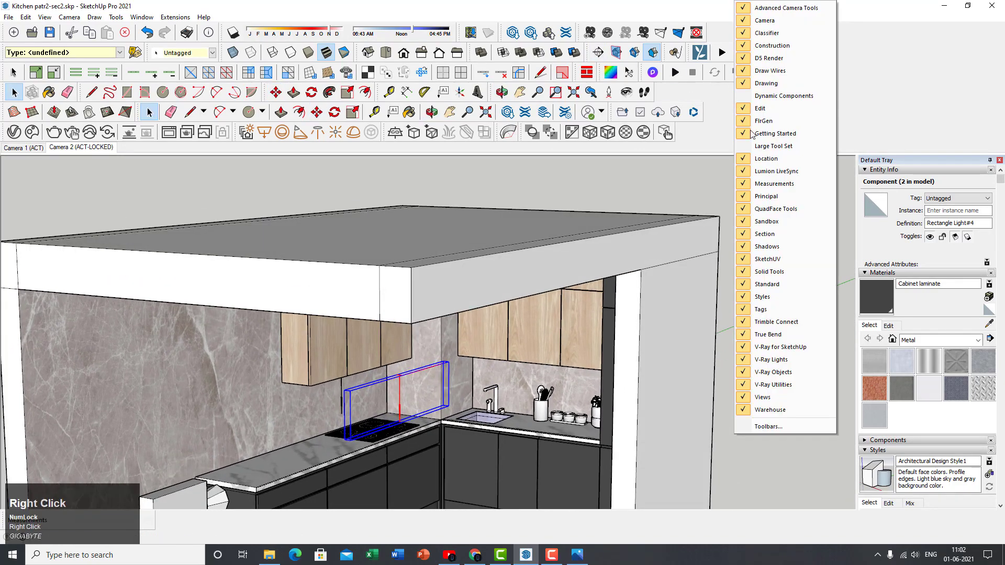
click(781, 239)
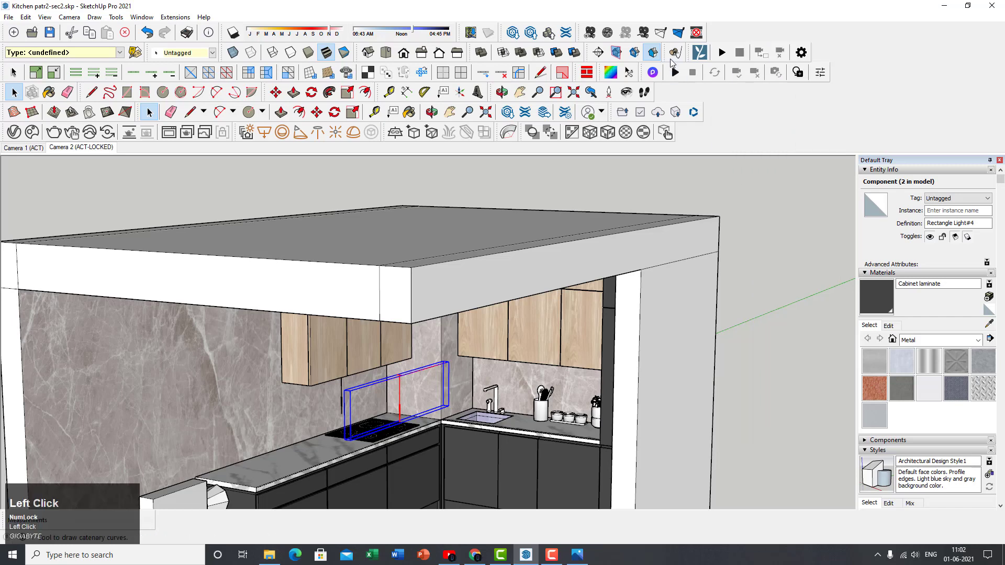
click(598, 53)
scroll(498, 218, down, 3)
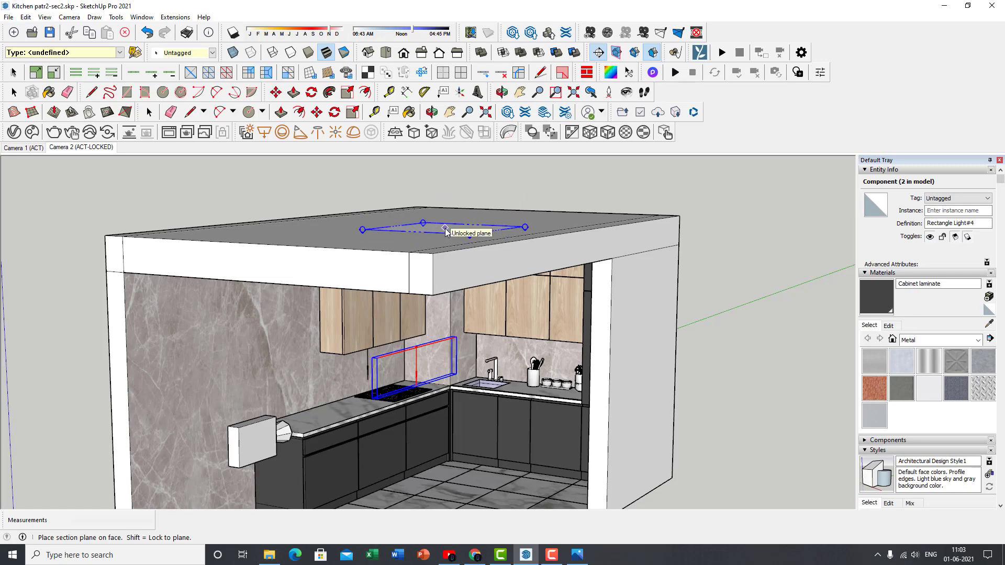
middle_drag(446, 232, 460, 282)
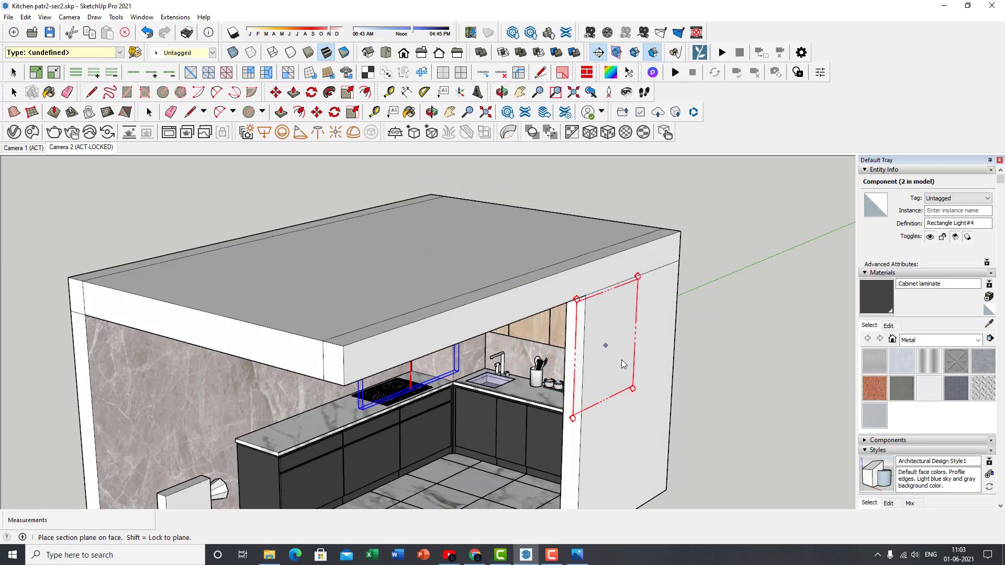
mouse_move(624, 342)
middle_down()
mouse_move(622, 324)
mouse_move(621, 354)
middle_up()
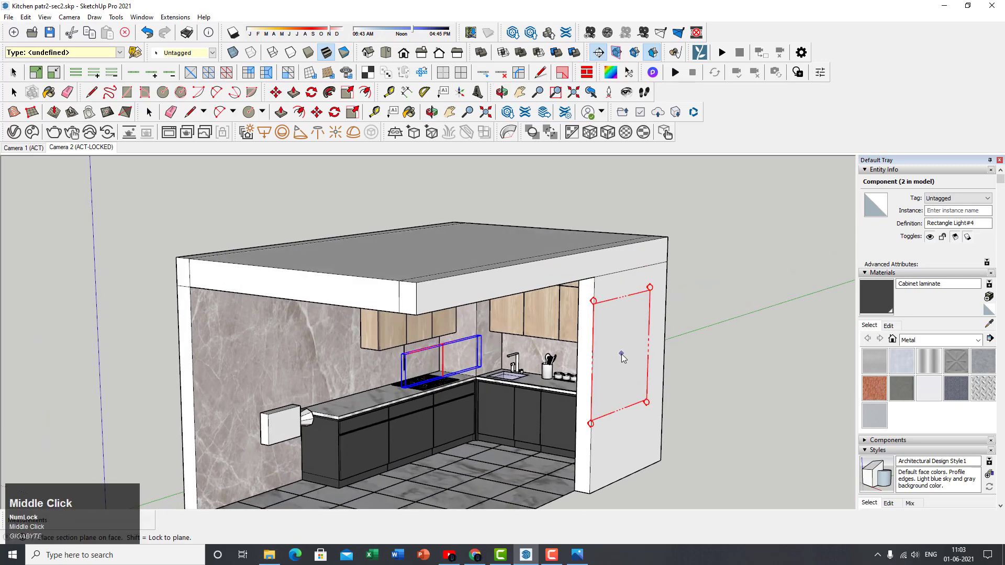
click(623, 353)
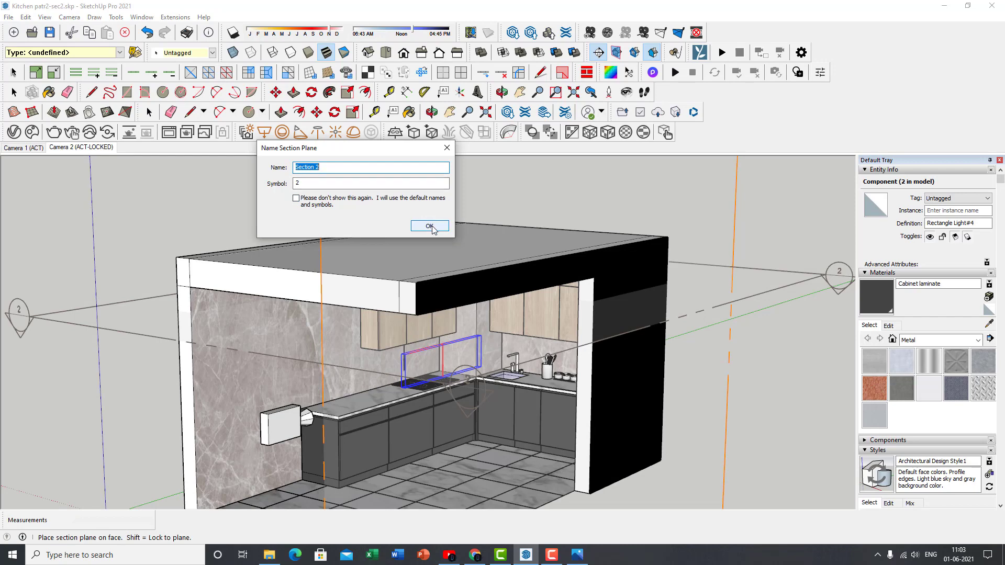
click(432, 226)
- Move the vertical section plane about 273 mm inward through the end wall
scroll(562, 327, down, 4)
middle_drag(556, 325, 523, 340)
scroll(584, 284, up, 2)
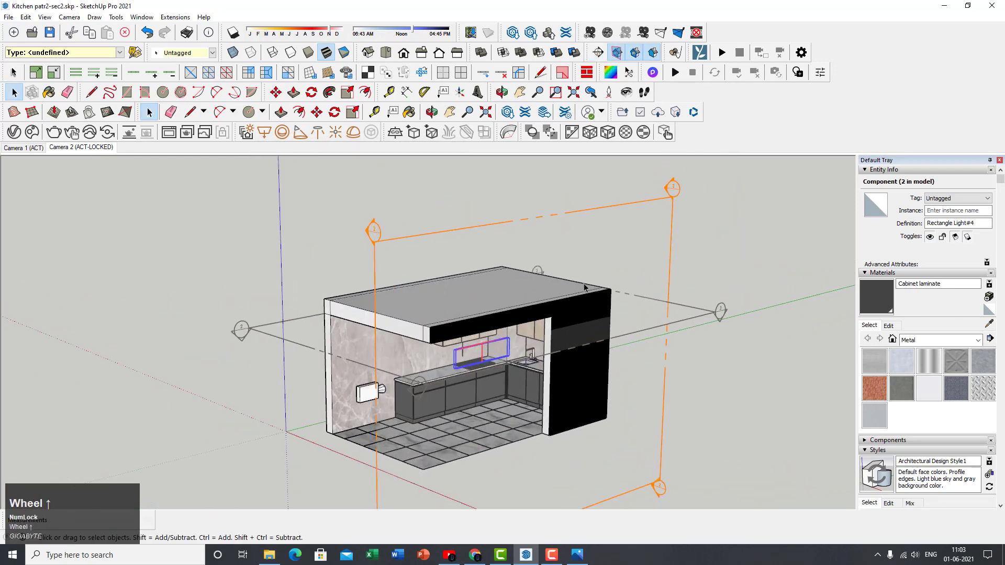
scroll(584, 286, up, 1)
key(space)
click(661, 187)
middle_drag(661, 187, 565, 241)
key(m)
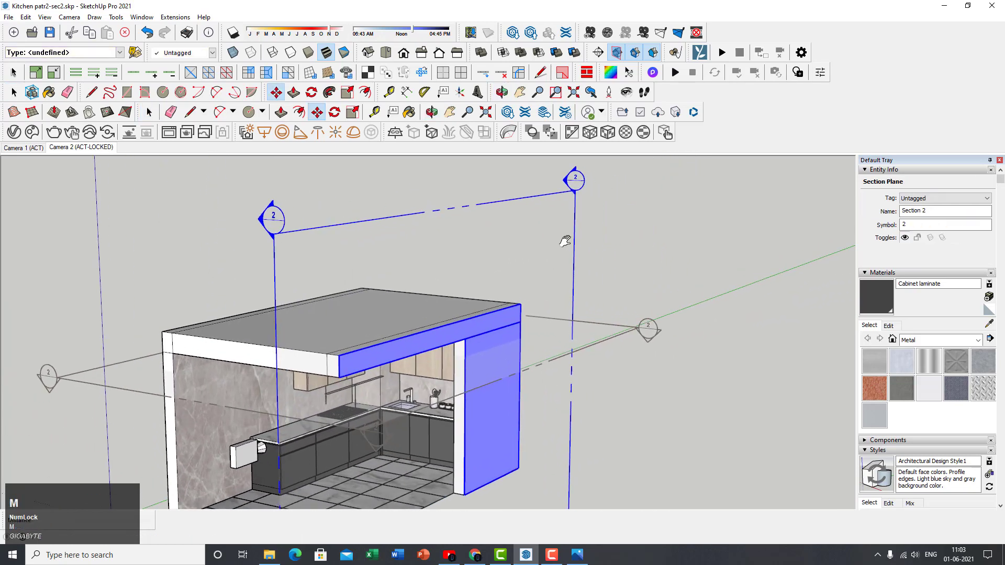
click(668, 242)
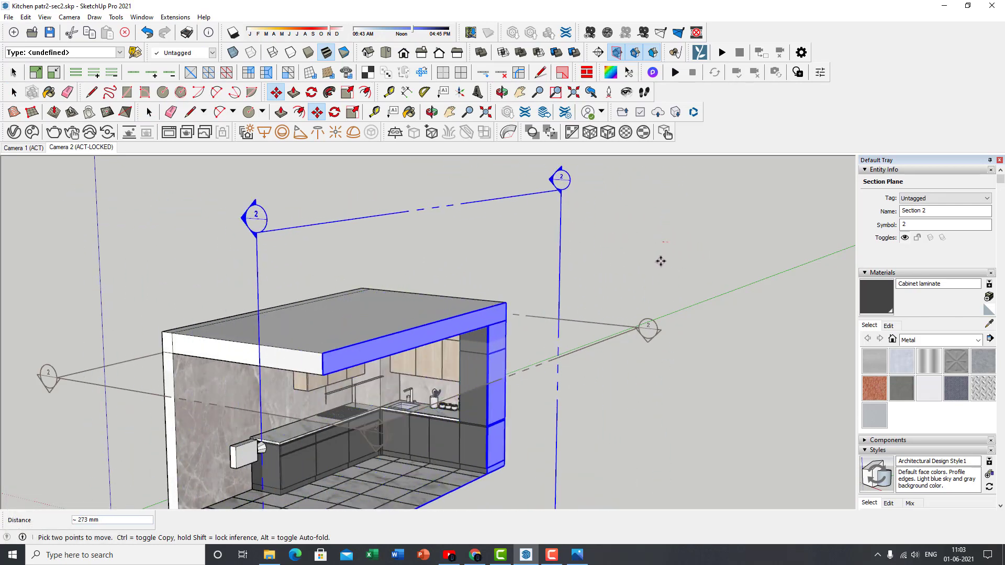
- Delete the vertical section plane at the end wall
middle_drag(649, 277, 637, 225)
key(space)
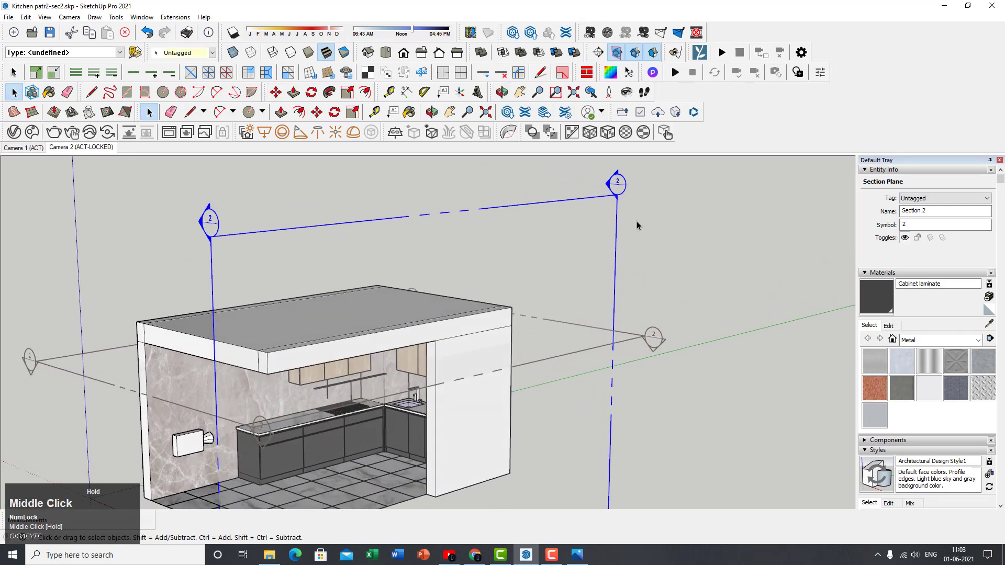
click(615, 199)
- Make the horizontal Roof section plane the active cut and turn off the display of section planes
click(597, 336)
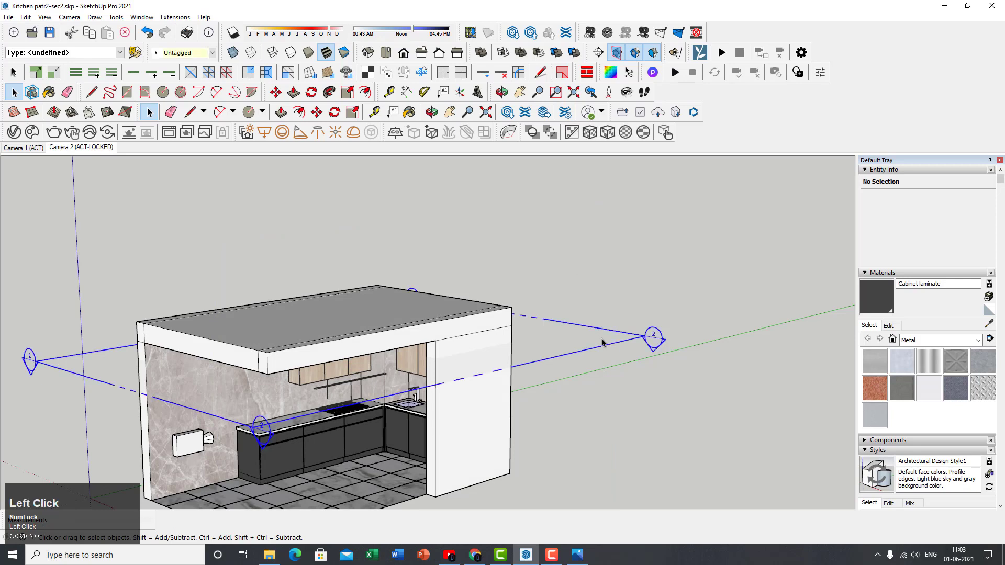
right_click(603, 343)
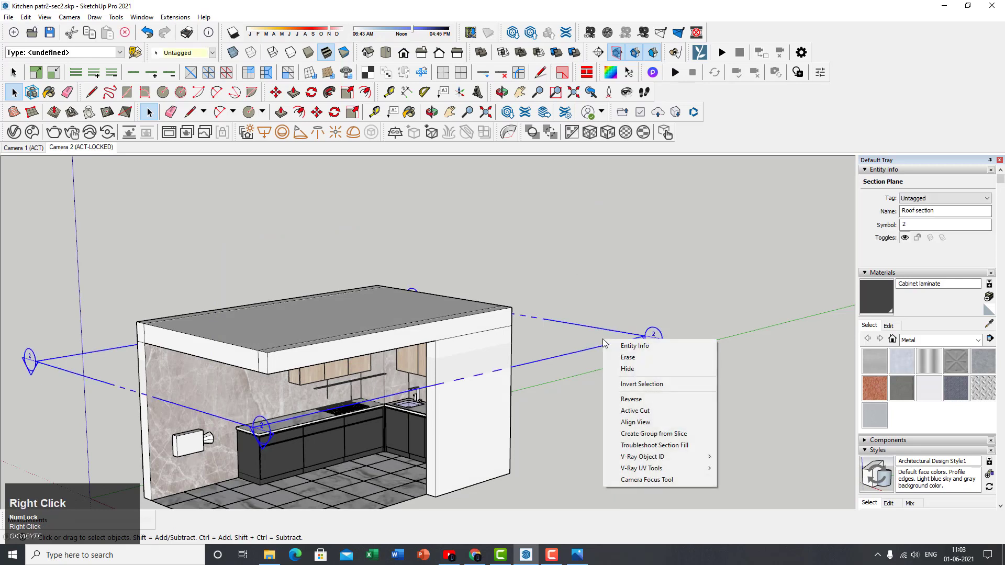
right_click(577, 336)
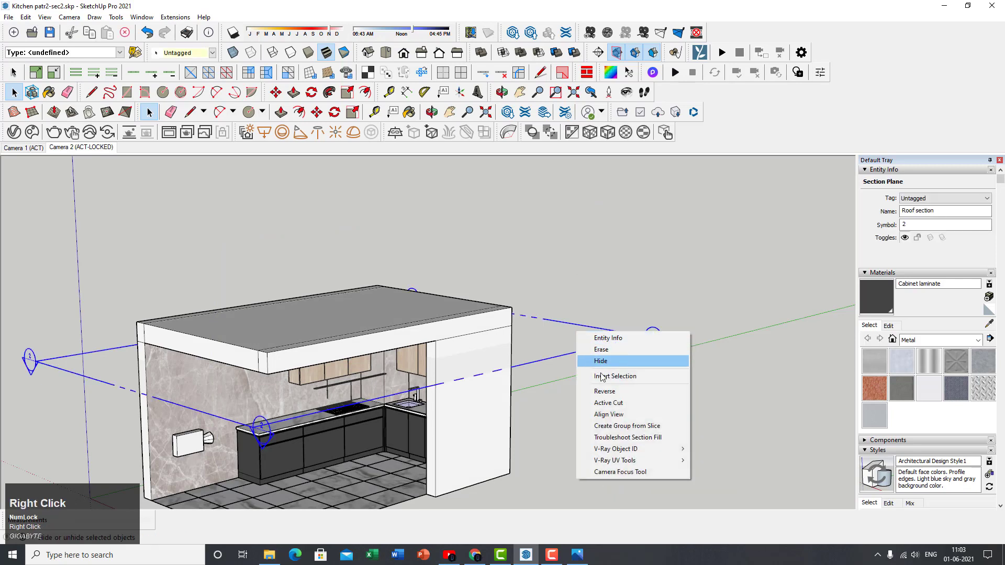
click(618, 404)
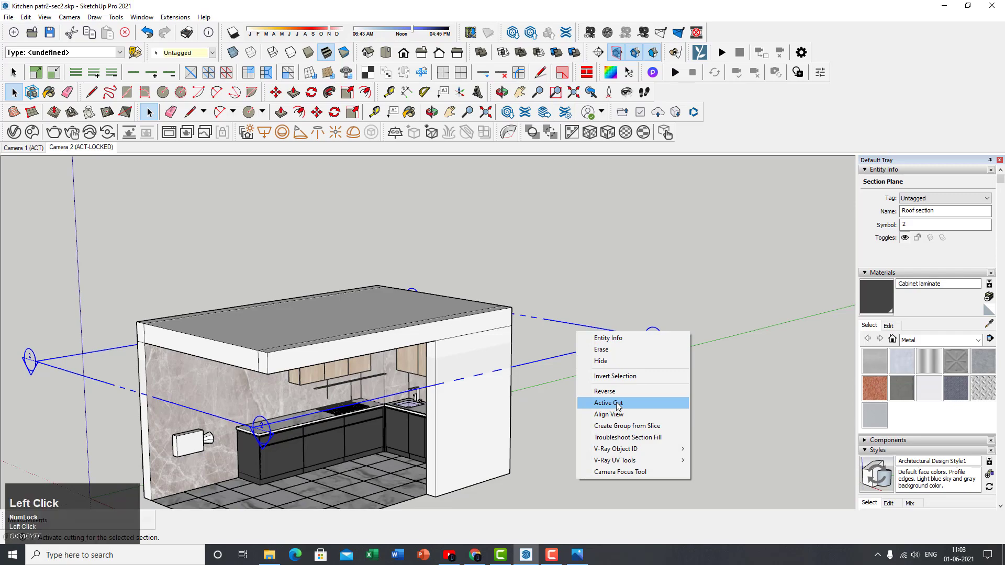
middle_drag(545, 413, 430, 377)
scroll(385, 425, up, 2)
middle_drag(373, 348, 364, 426)
scroll(374, 338, up, 3)
scroll(389, 367, down, 3)
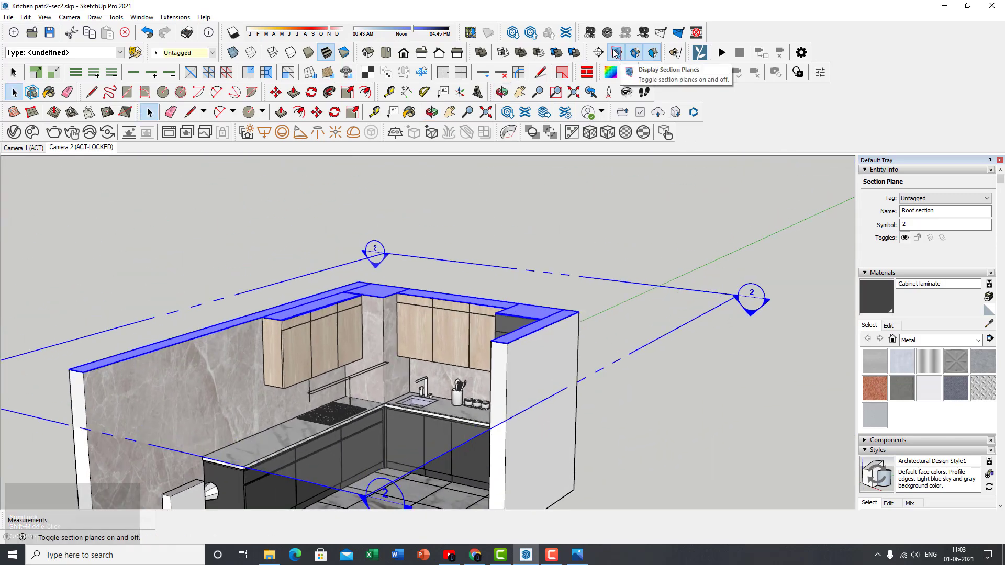
click(617, 55)
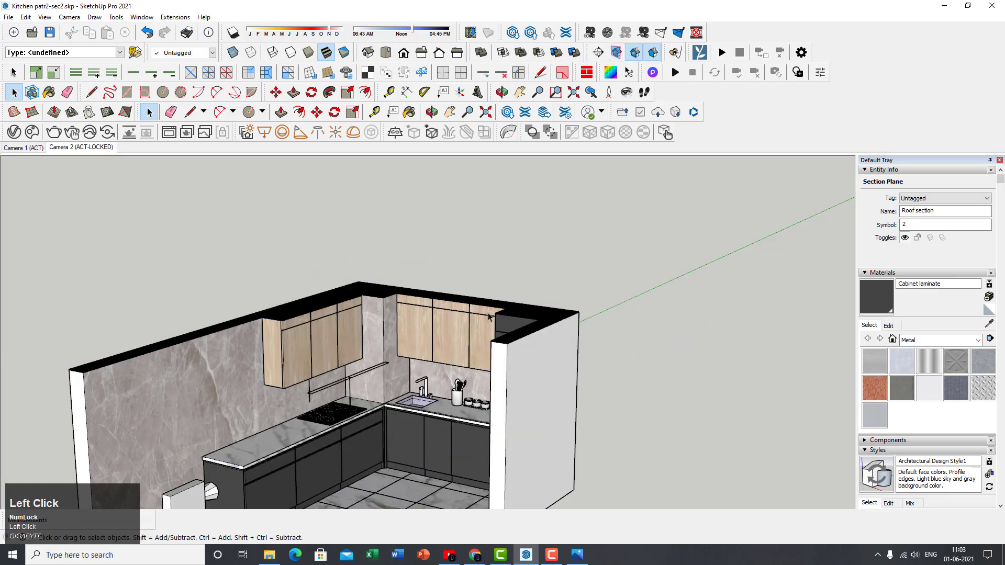
- Rotate the copied rectangle light about its centre until it runs parallel to the sink wall
middle_drag(477, 323, 385, 344)
scroll(459, 357, up, 2)
scroll(384, 344, up, 2)
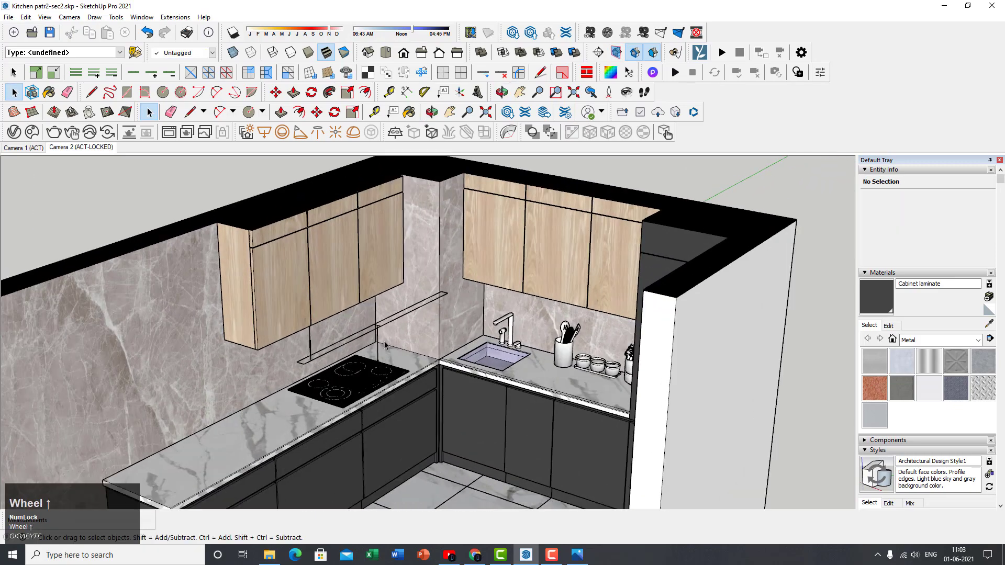
click(375, 331)
scroll(378, 335, up, 5)
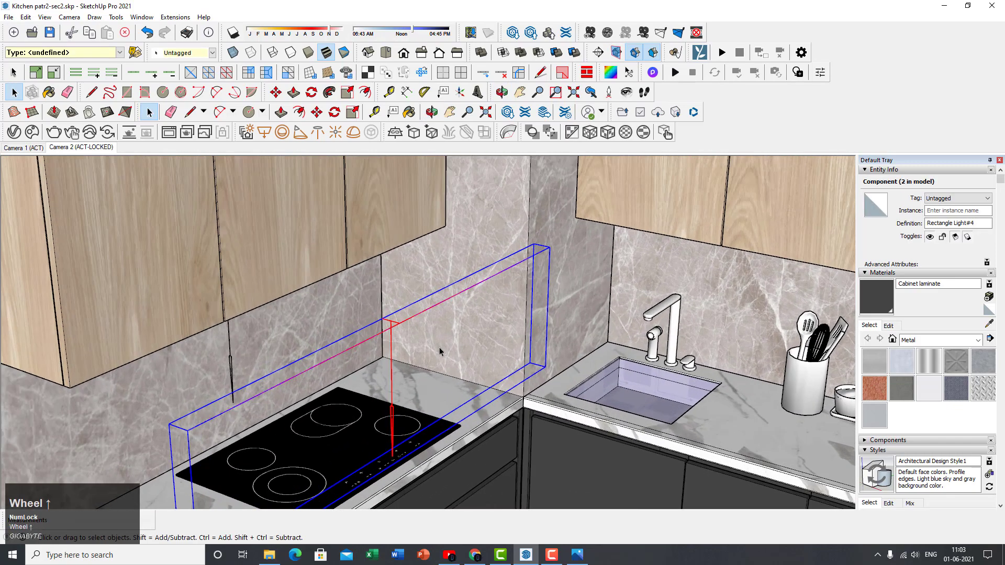
middle_drag(438, 348, 439, 357)
key(m)
scroll(498, 269, up, 2)
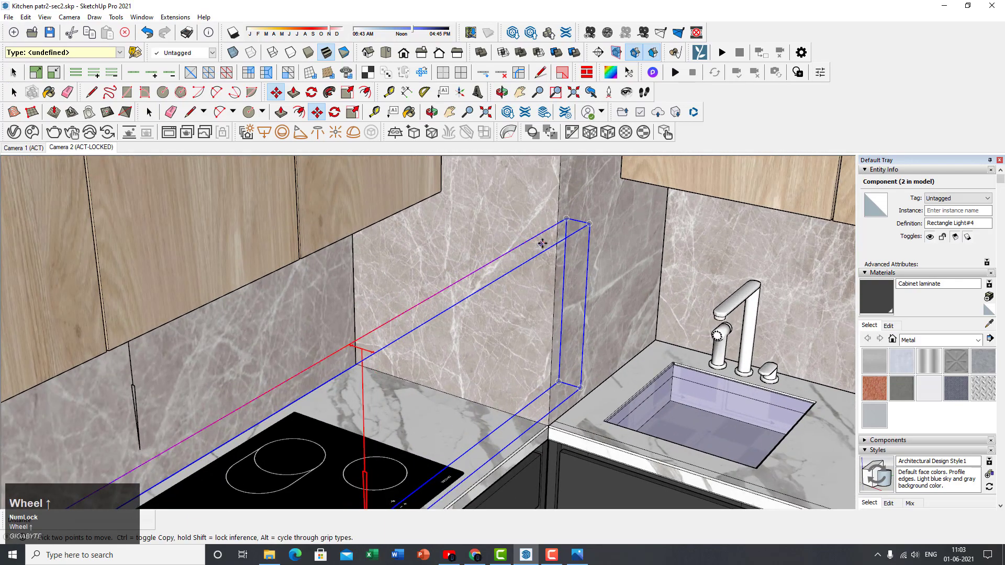
click(542, 244)
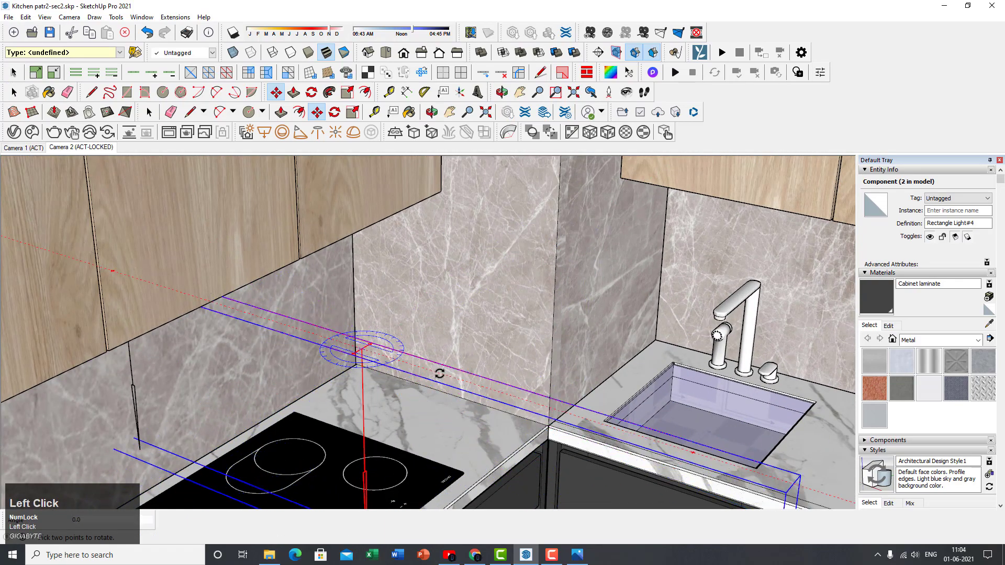
- Move the rotated light by its end corner to the wall-side corner under the sink cabinets, next to the tall unit
scroll(440, 373, down, 2)
middle_drag(440, 374, 595, 382)
scroll(595, 382, up, 3)
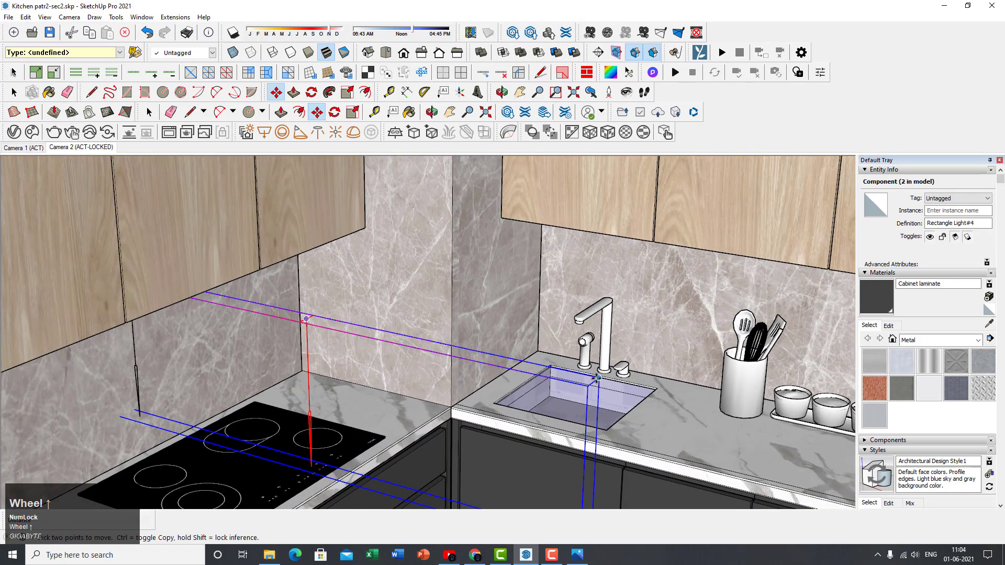
click(597, 378)
scroll(597, 378, down, 2)
shift+middle_drag(492, 390, 593, 317)
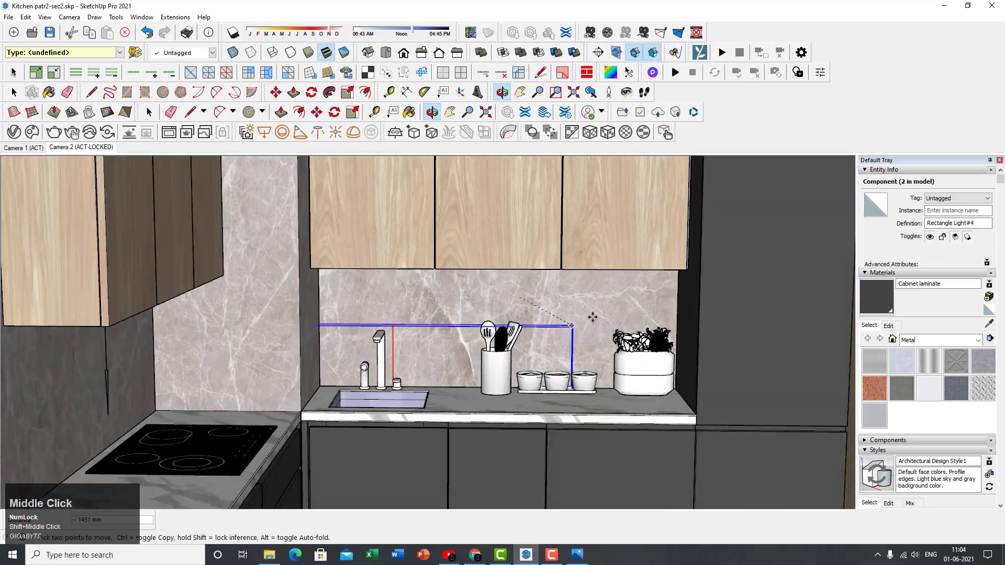
scroll(687, 273, up, 6)
middle_drag(667, 278, 690, 234)
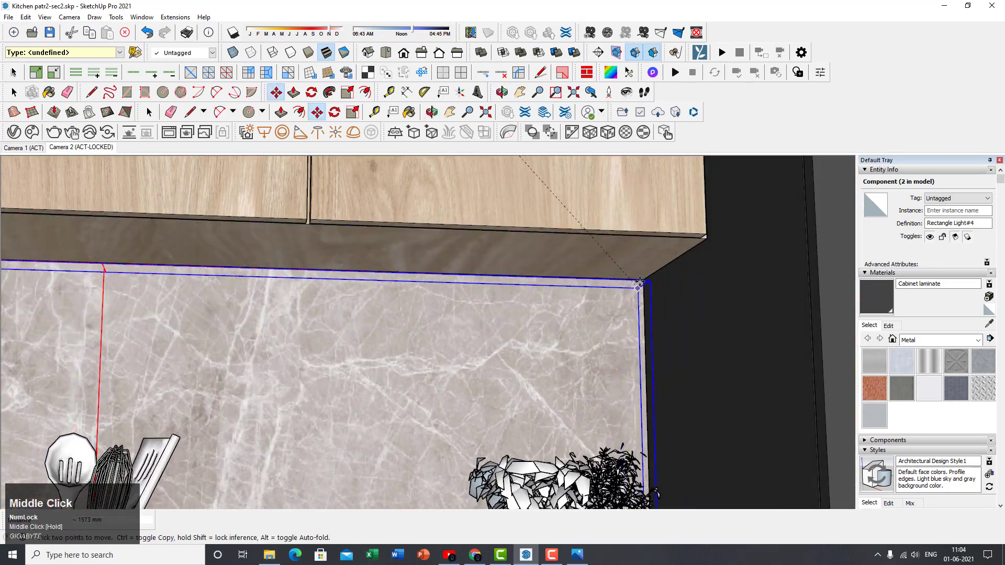
click(644, 282)
- Turn off the section cut to restore the uncut kitchen model
scroll(632, 287, down, 4)
scroll(616, 304, down, 1)
middle_drag(543, 356, 520, 321)
scroll(616, 304, down, 2)
scroll(586, 314, up, 3)
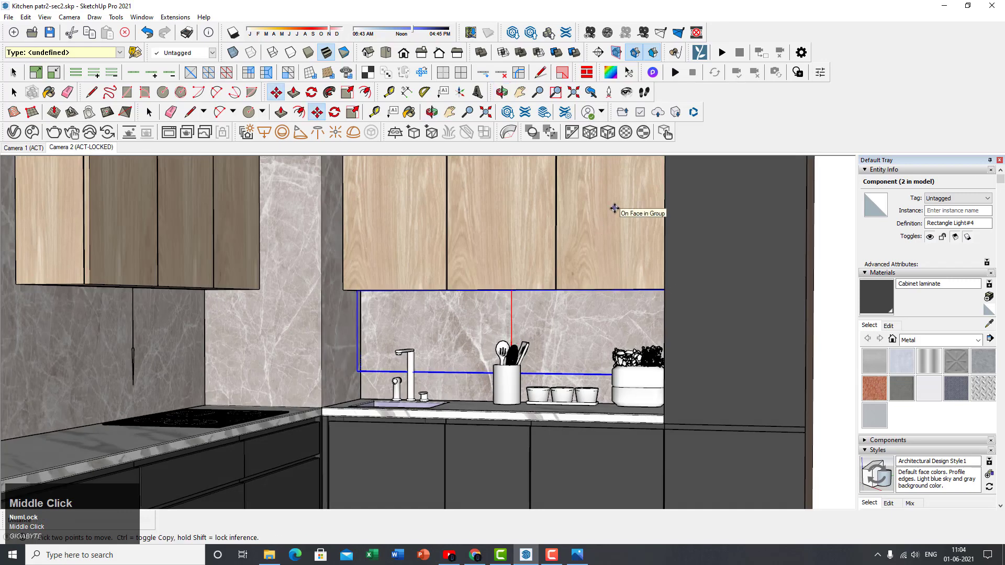
click(634, 52)
scroll(507, 331, down, 2)
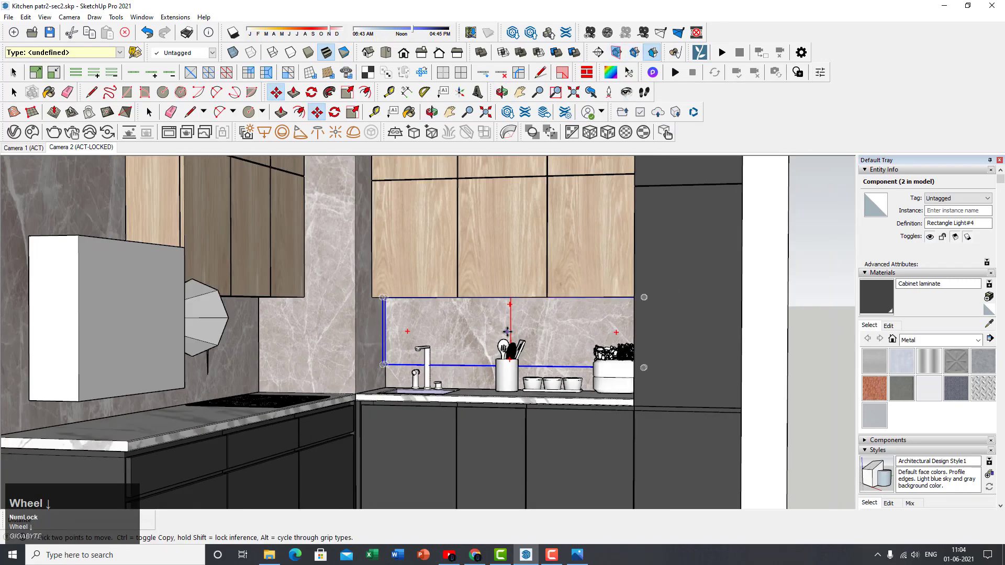
scroll(507, 331, down, 3)
mouse_move(507, 331)
middle_down()
mouse_move(516, 333)
mouse_move(498, 325)
middle_up()
scroll(504, 331, up, 2)
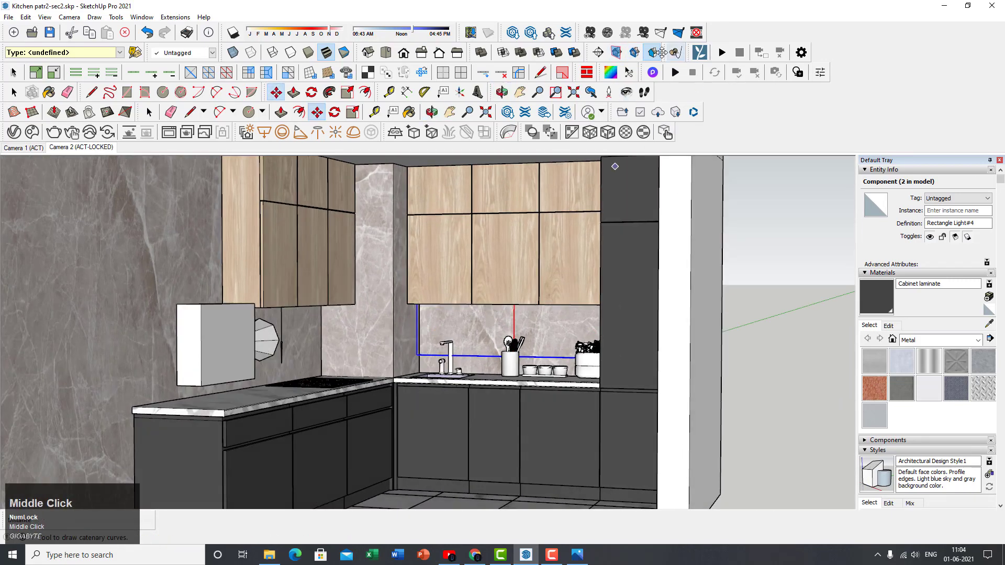
click(634, 53)
middle_drag(597, 220, 565, 307)
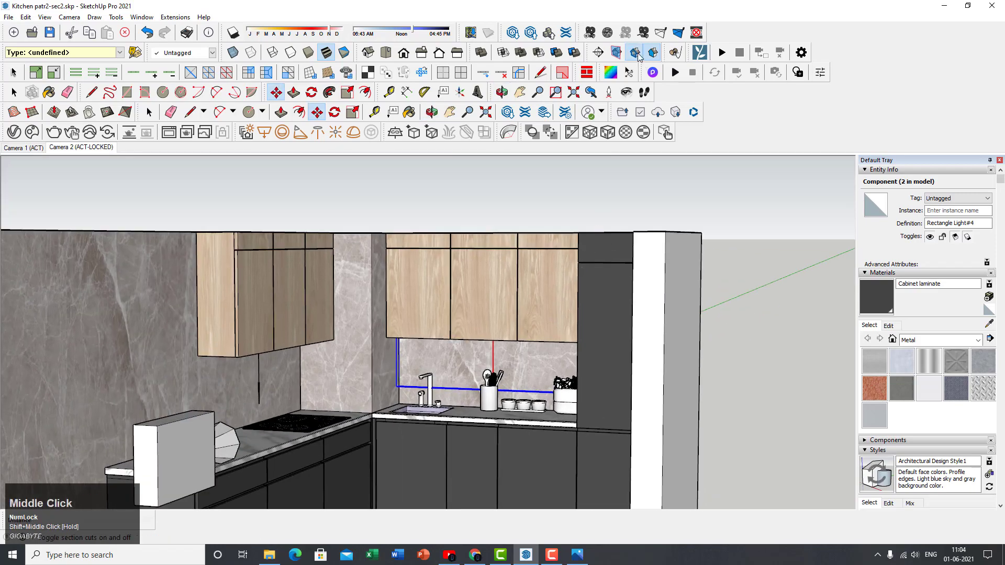
click(635, 53)
click(635, 53)
click(635, 52)
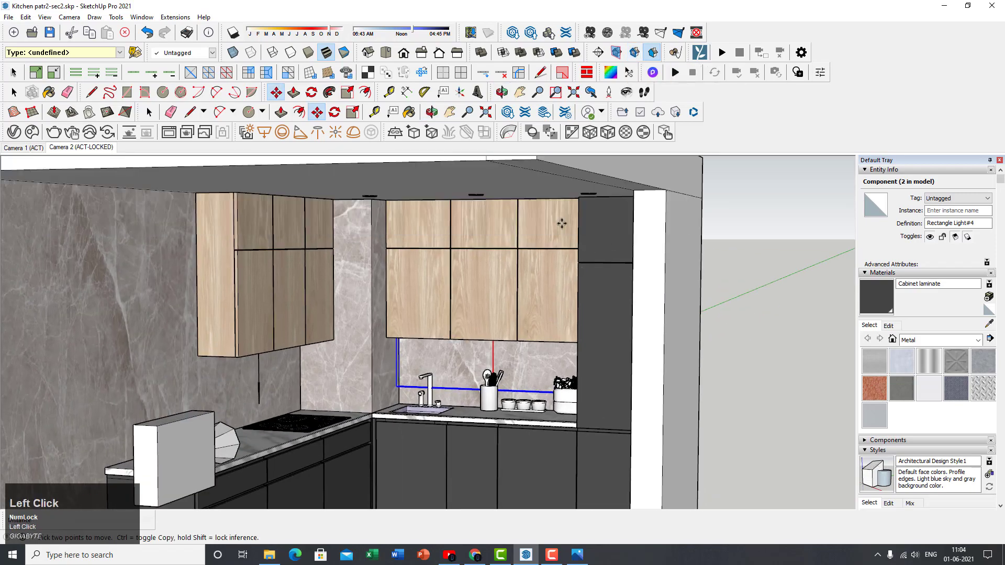
- Enable interactive rendering in the V-Ray render settings and set the render engine to CPU
middle_drag(562, 223, 488, 360)
scroll(488, 360, up, 3)
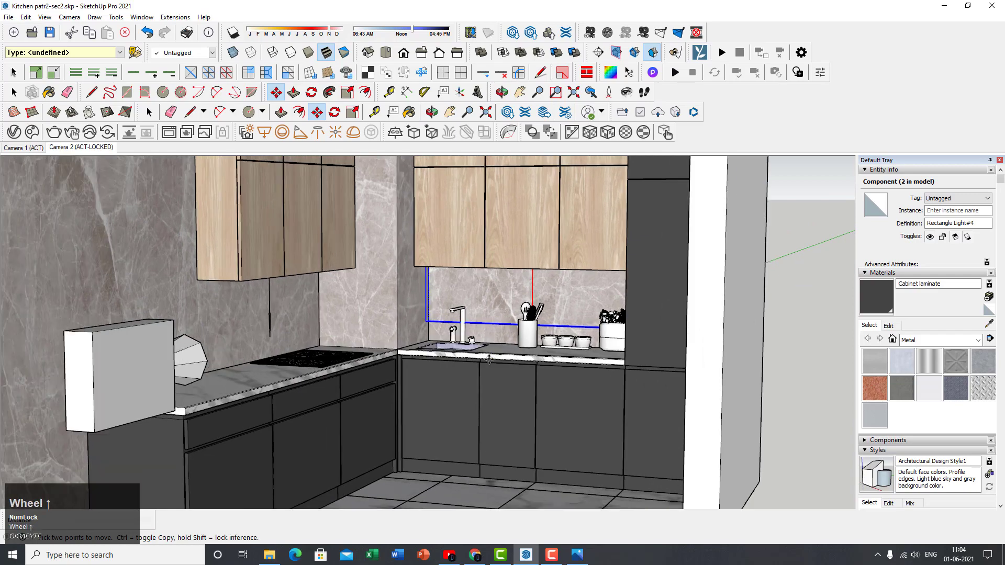
key(space)
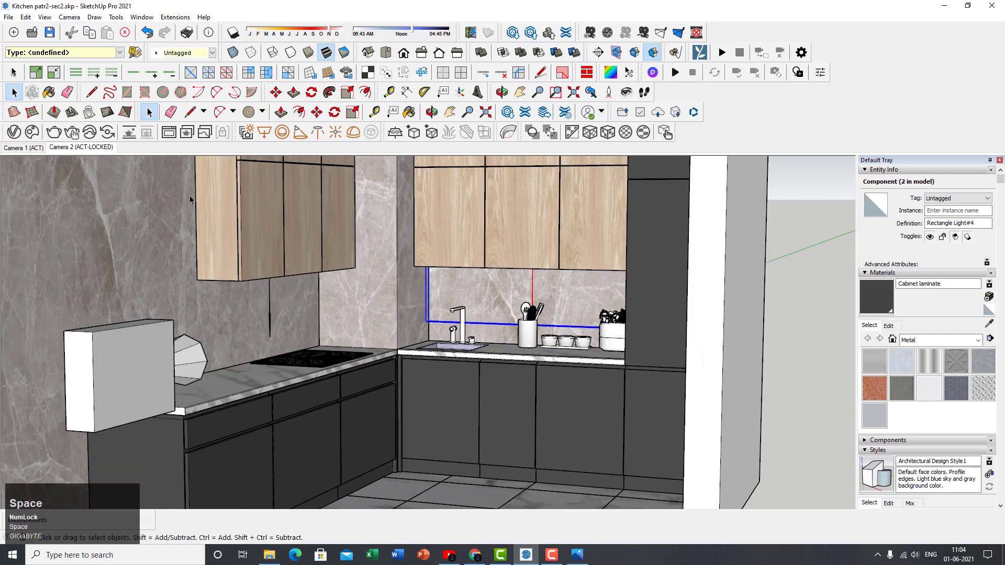
scroll(282, 296, up, 5)
middle_drag(375, 309, 346, 312)
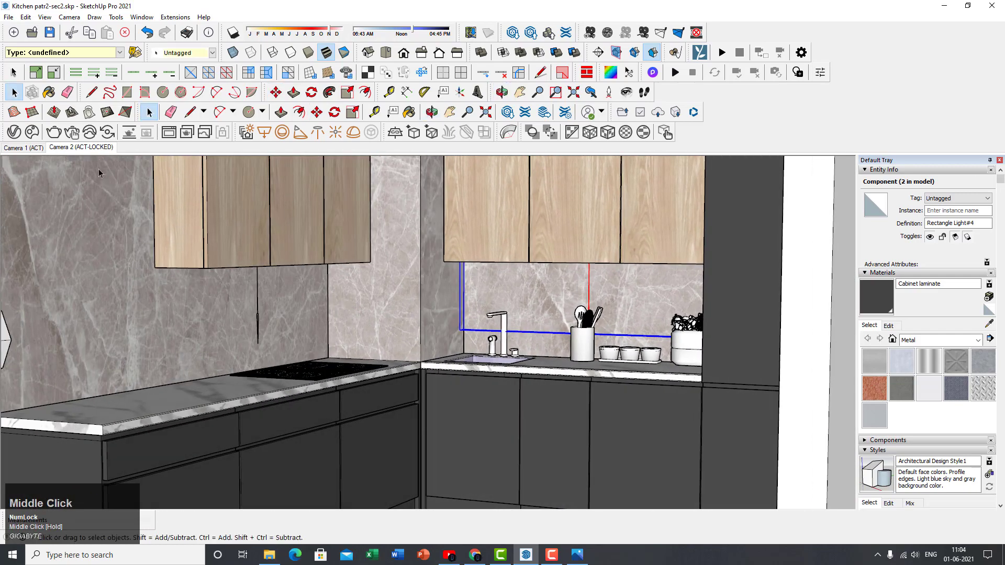
click(14, 133)
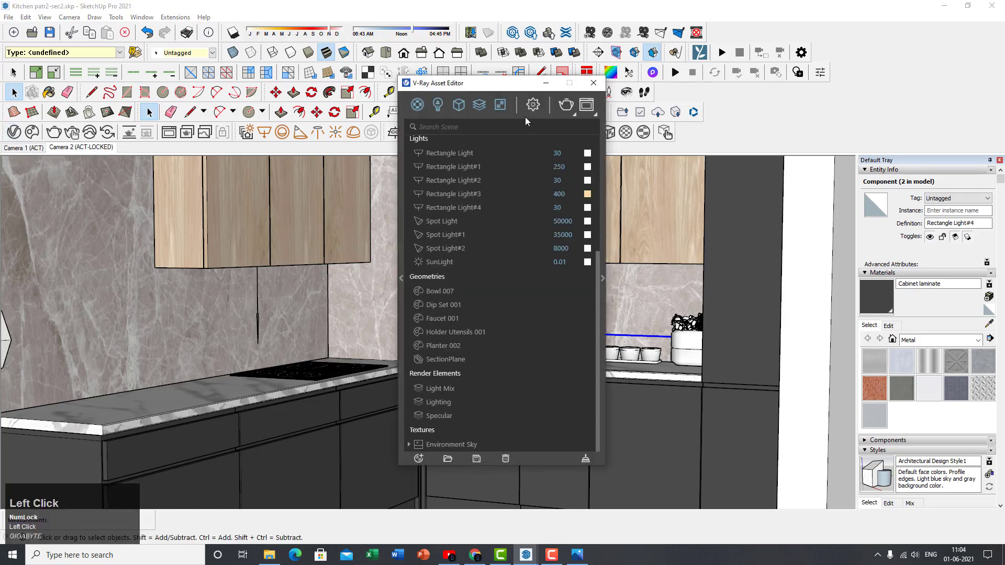
click(528, 111)
drag(509, 85, 498, 81)
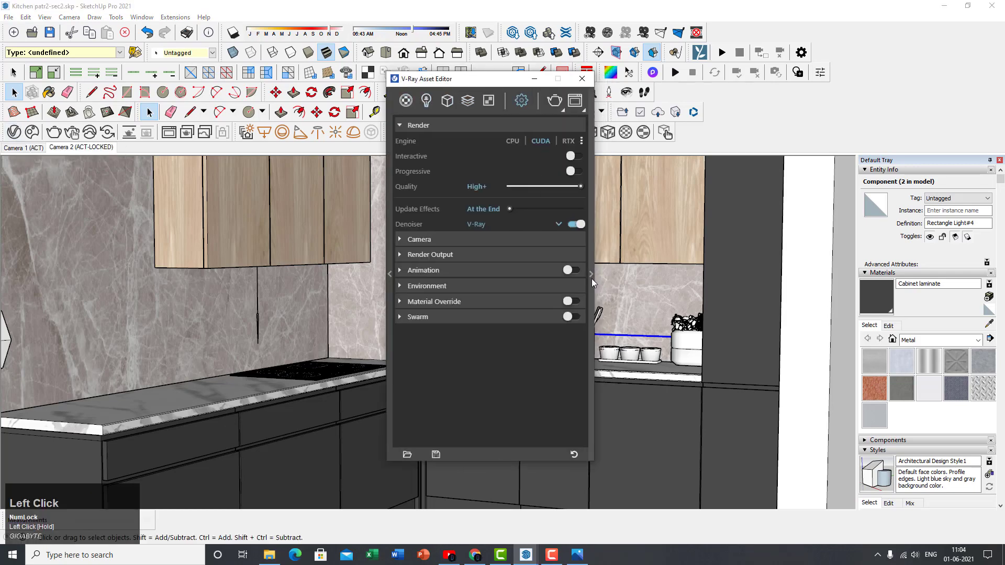
click(591, 275)
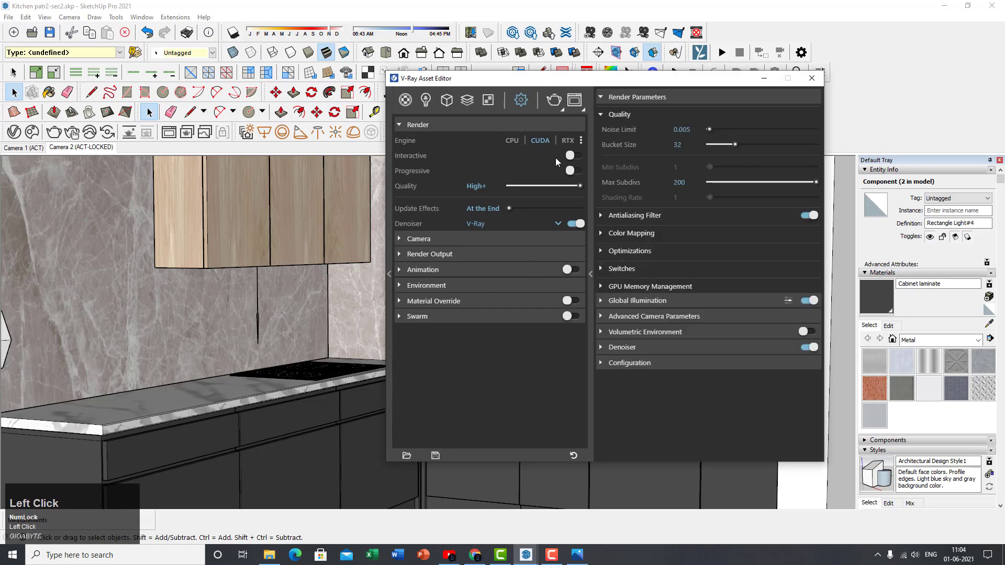
click(574, 155)
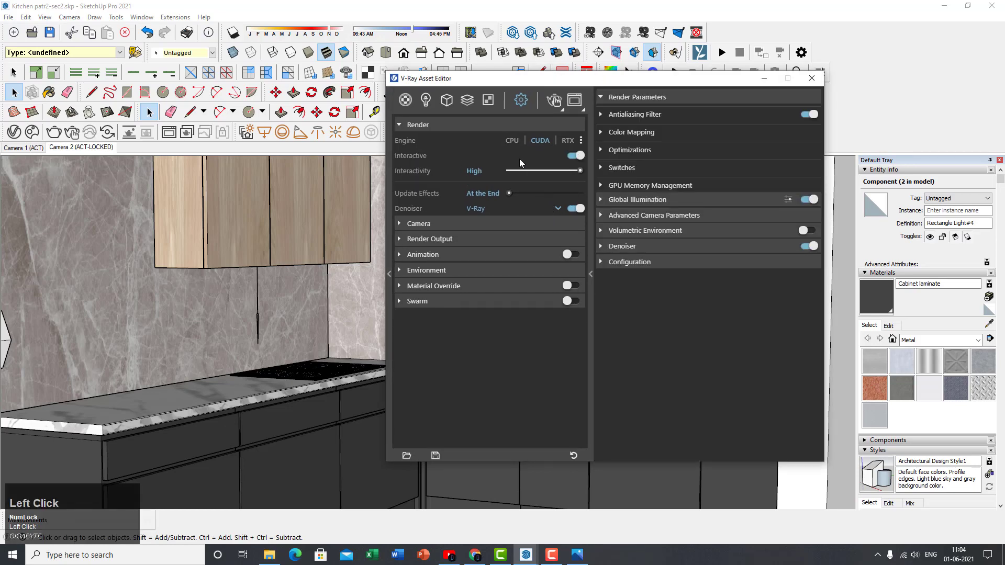
click(512, 143)
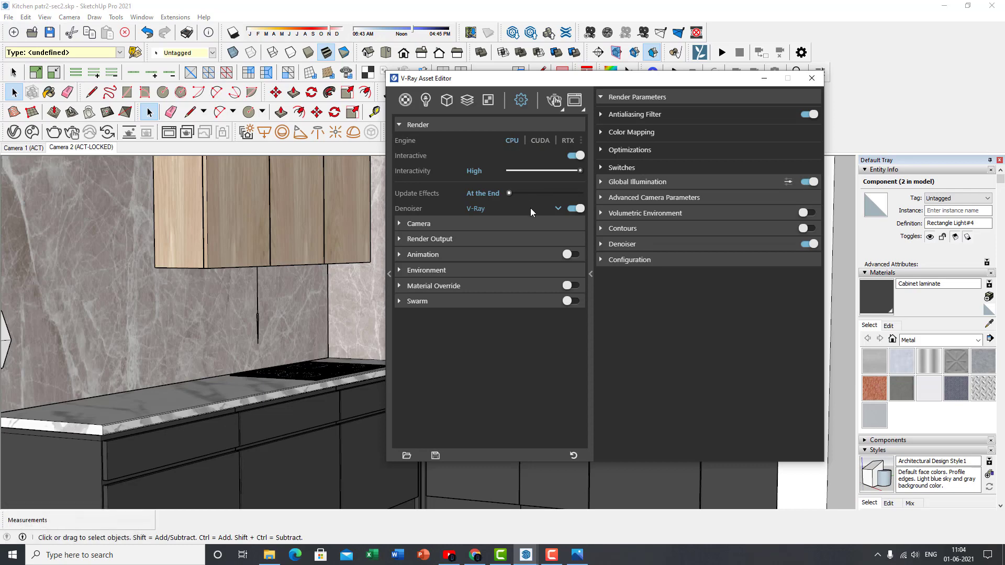
- Reduce the render output to an image width of 500 at the 4:5 portrait aspect ratio
click(463, 236)
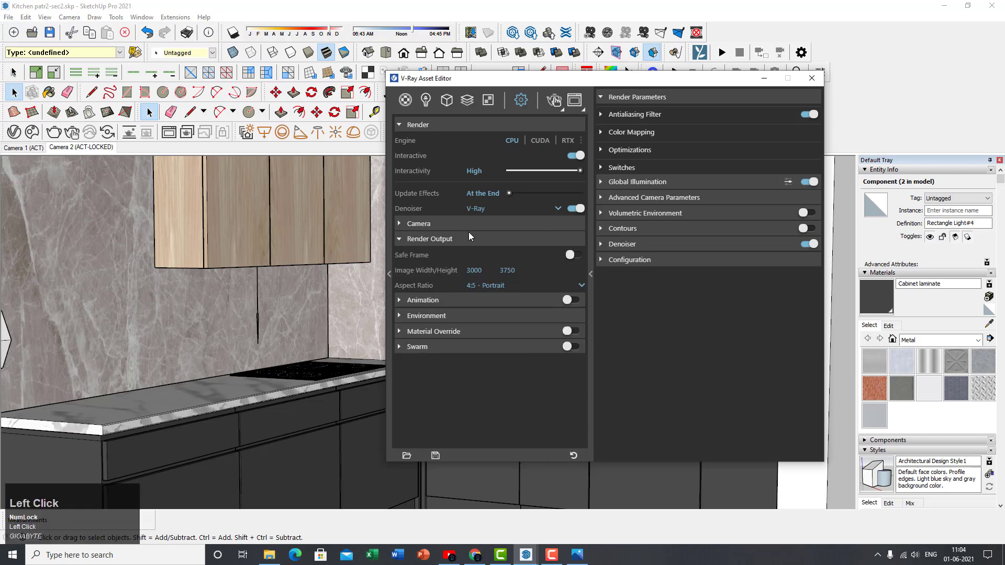
click(487, 273)
text(500)
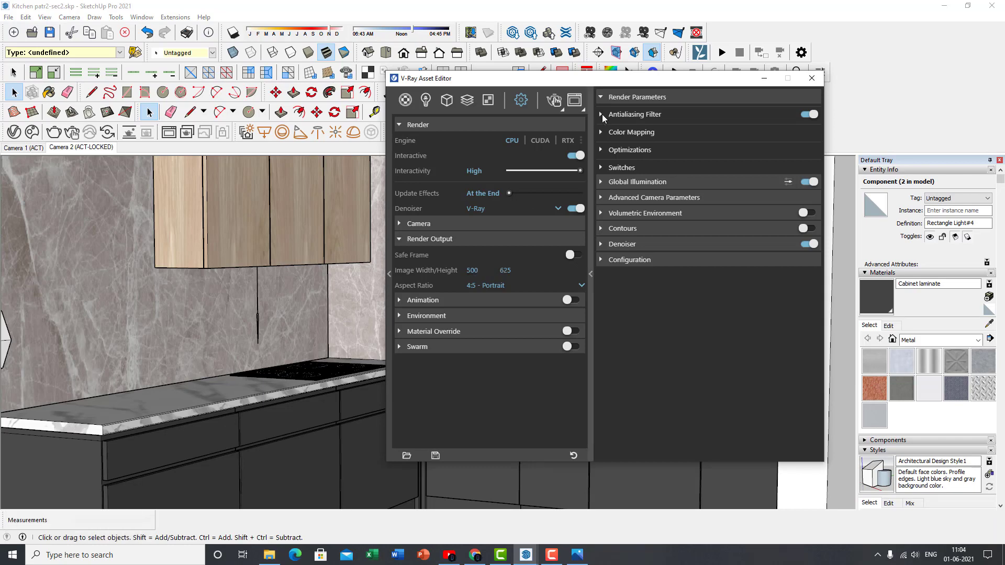
- Start an interactive render of the kitchen and examine the area under the wall cabinets in the frame buffer
drag(613, 82, 646, 87)
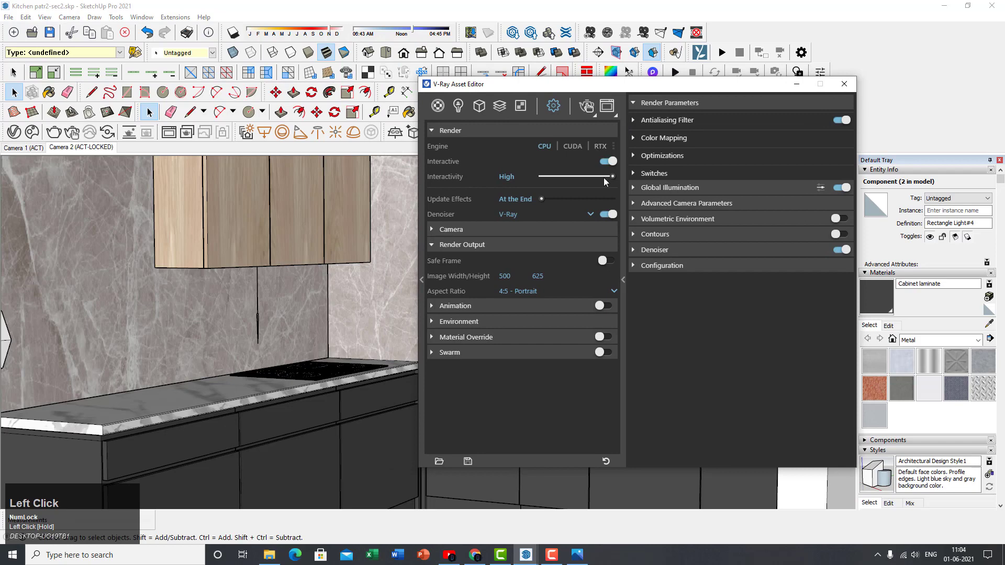
click(587, 108)
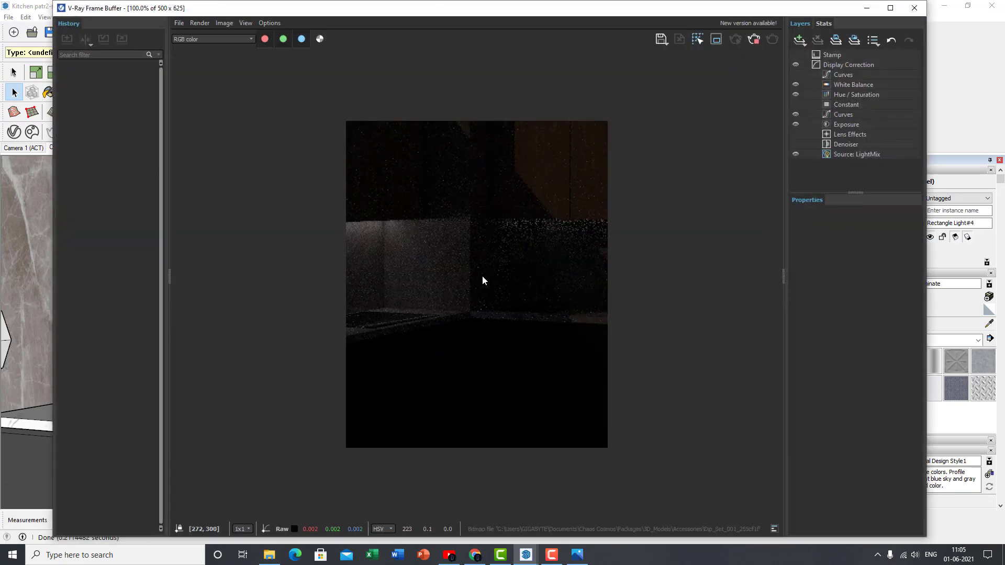
scroll(479, 275, down, 1)
scroll(479, 275, up, 1)
scroll(368, 283, down, 1)
scroll(465, 321, up, 1)
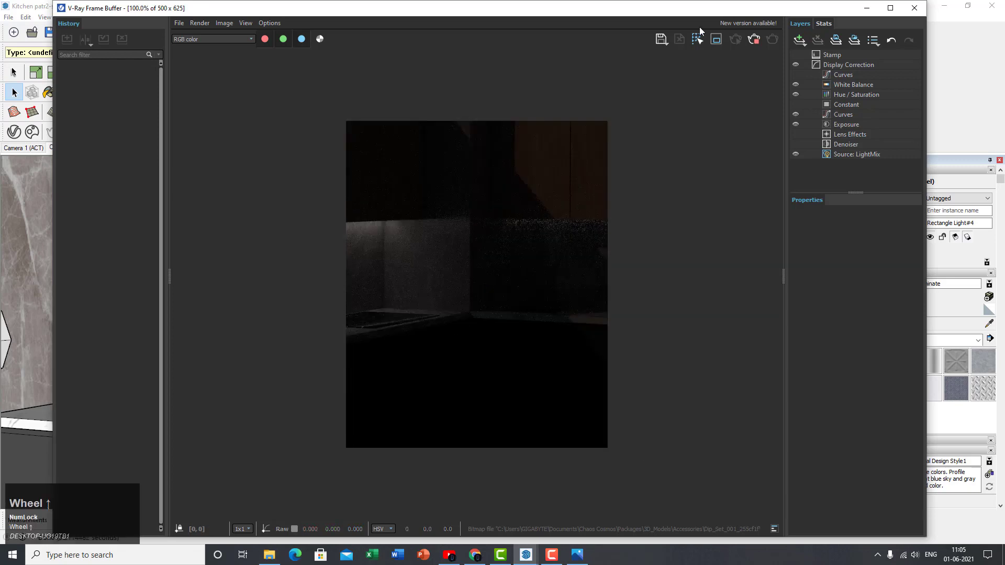
- Activate the Camera 2 scene and check its live render of the sink wall before closing the frame buffer
drag(722, 11, 973, 40)
scroll(204, 273, down, 3)
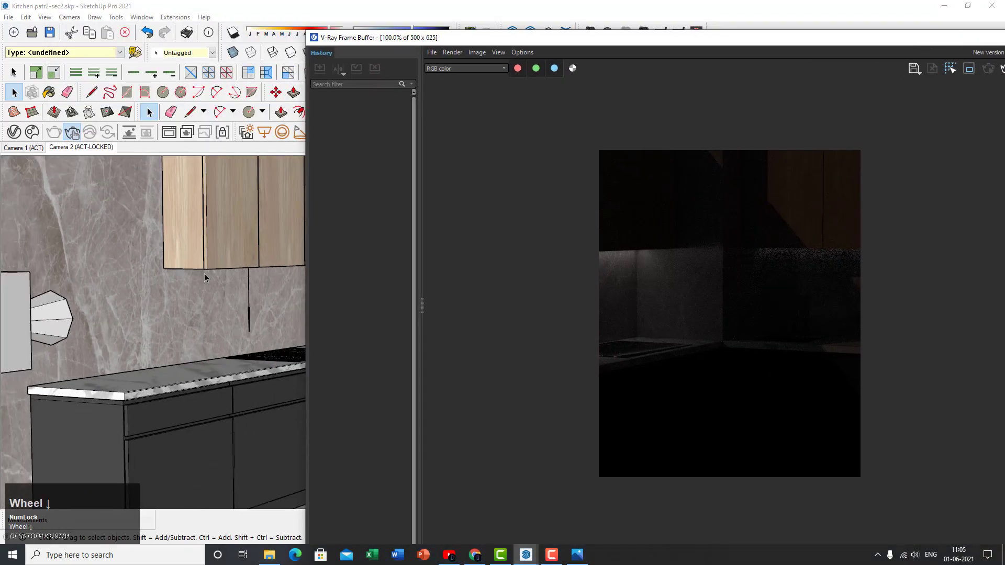
click(86, 149)
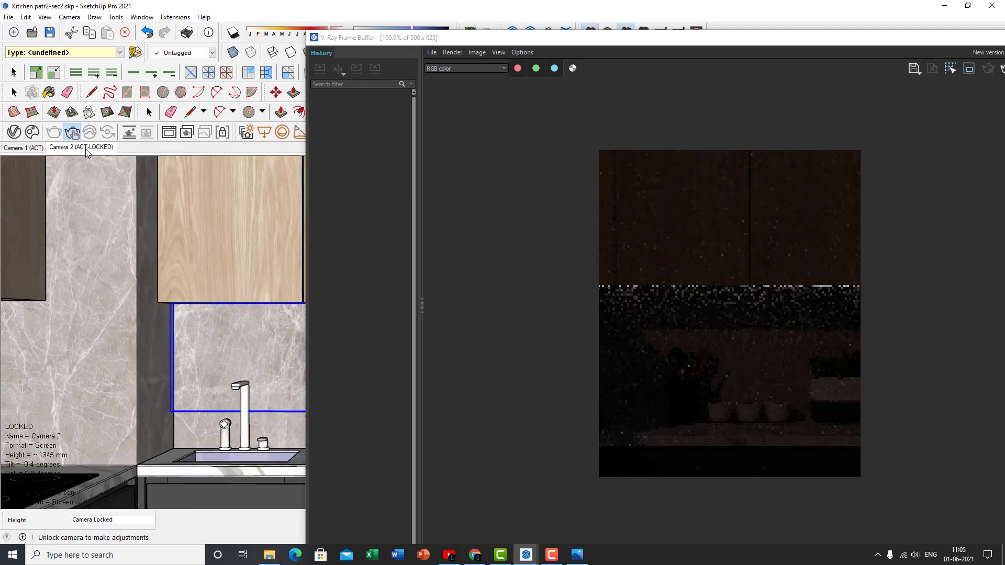
scroll(717, 283, down, 1)
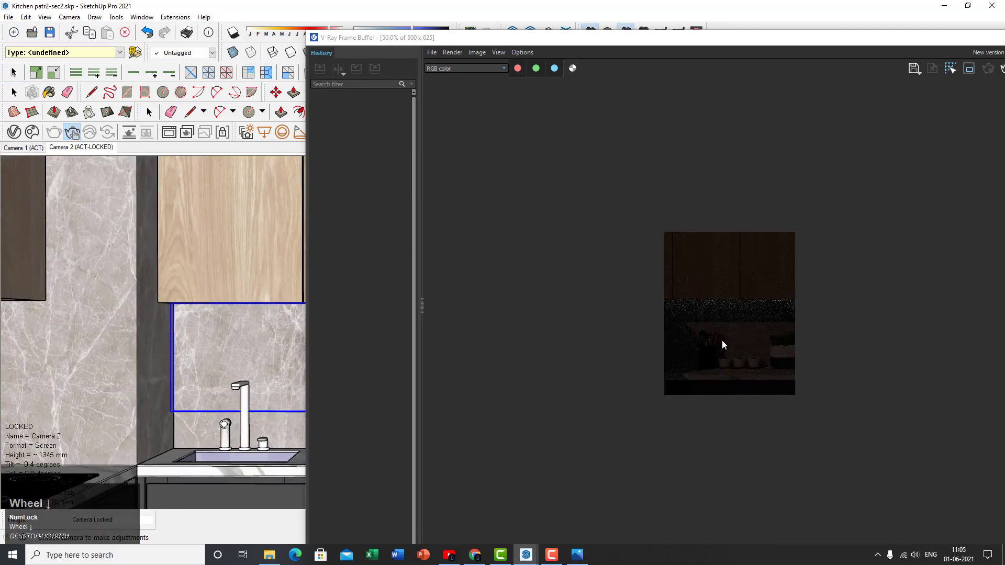
drag(663, 41, 447, 25)
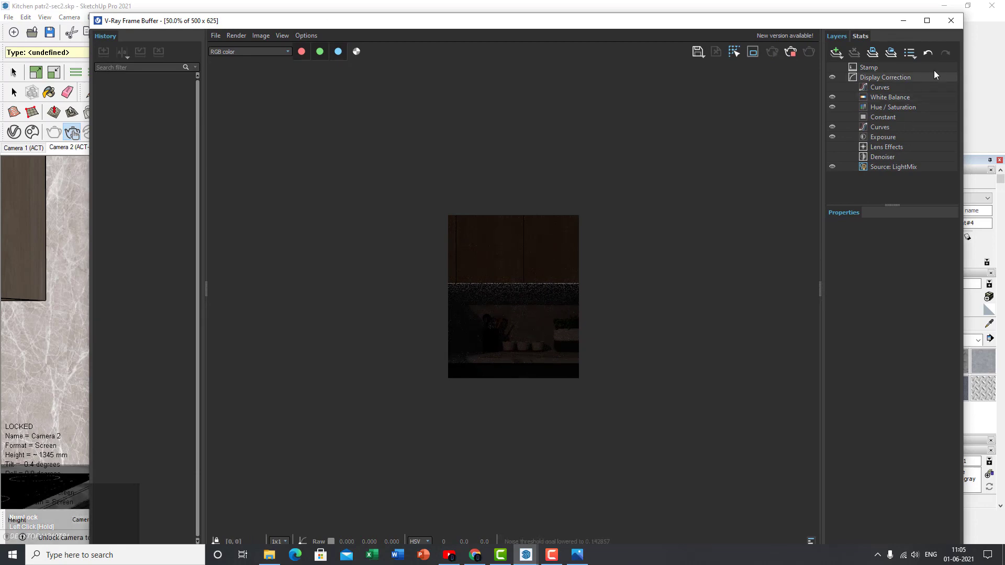
click(950, 21)
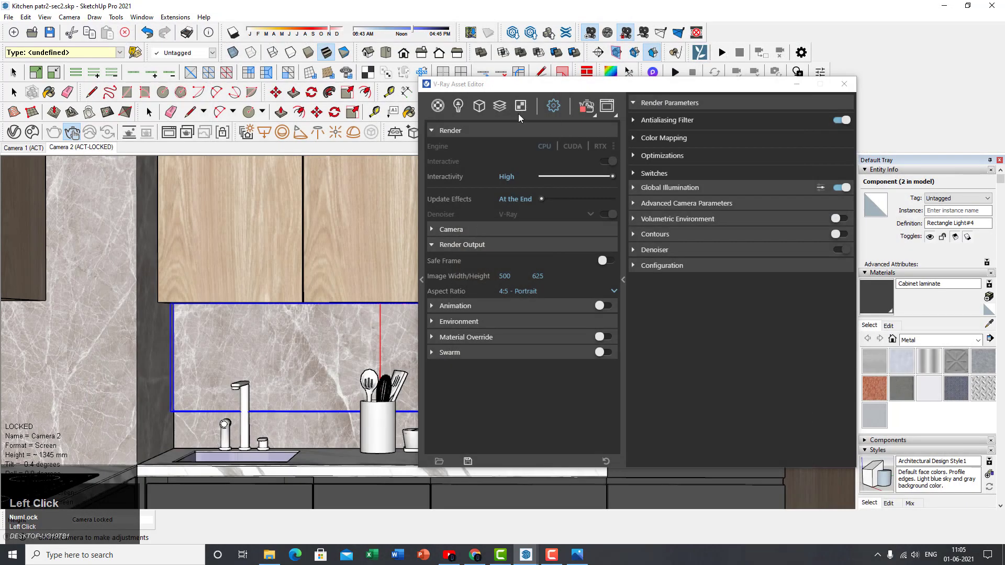
- Look through the parameters of the scene's rectangle and spot lights in the V-Ray light list
click(460, 110)
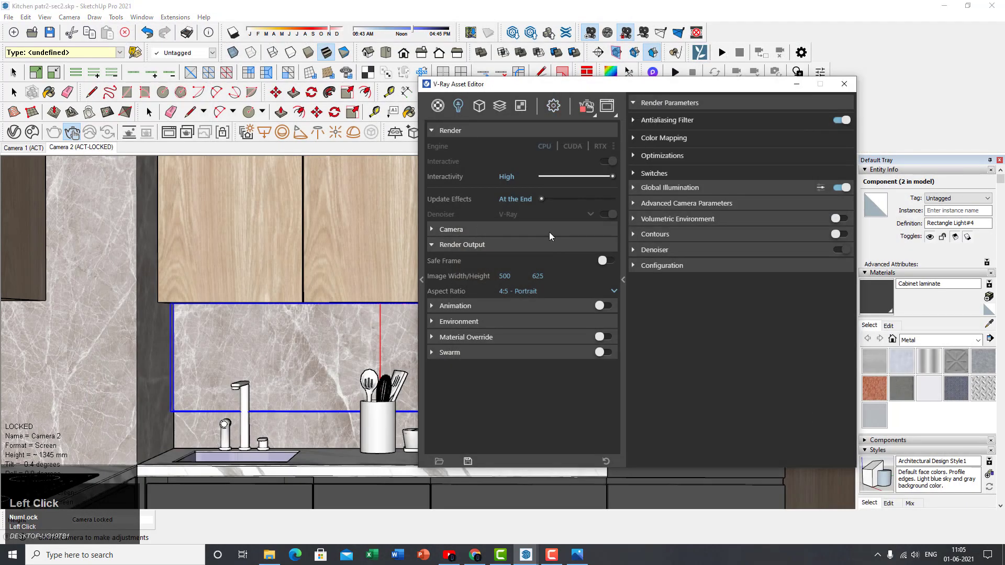
drag(478, 87, 526, 89)
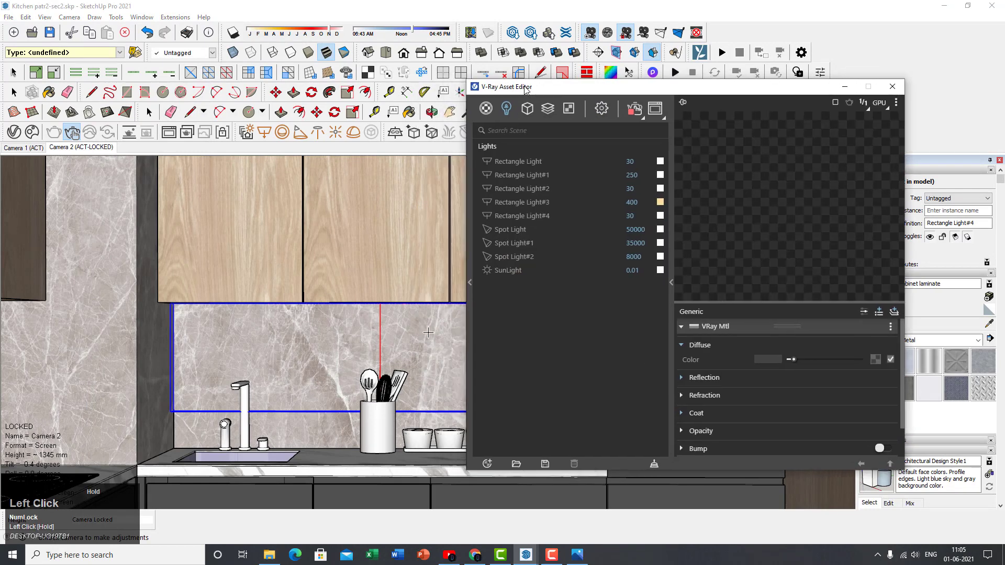
click(525, 257)
click(521, 189)
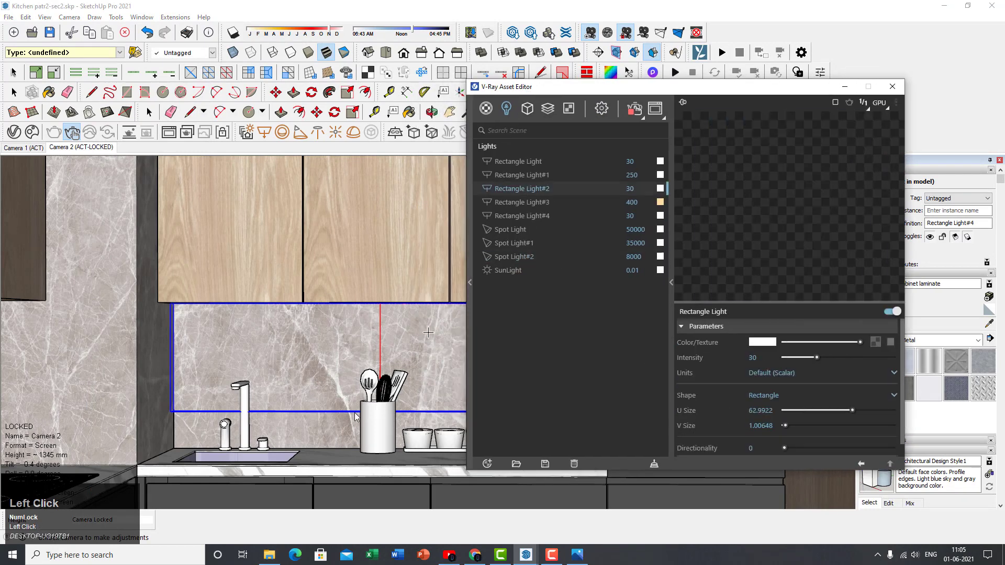
right_click(535, 163)
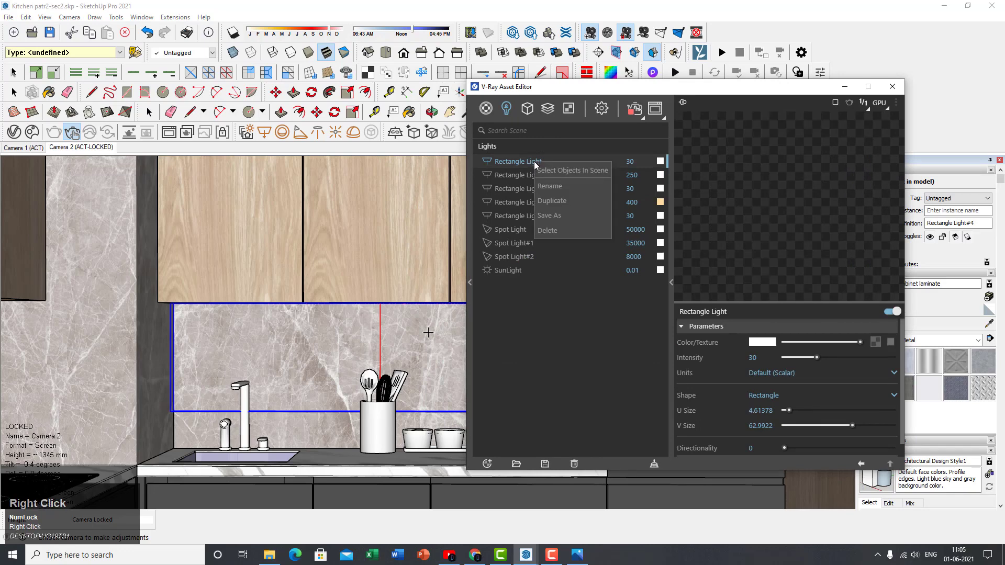
click(509, 161)
click(517, 178)
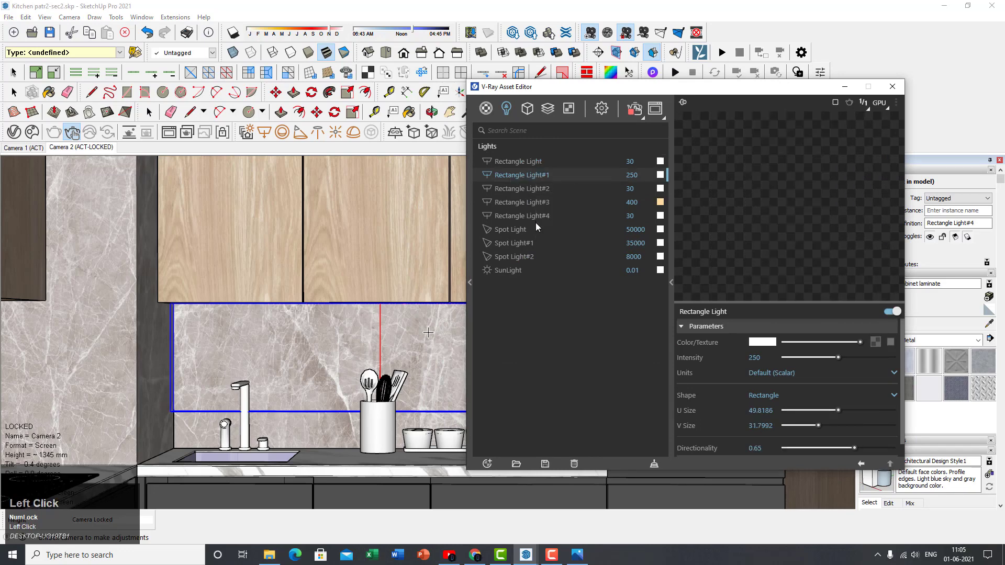
click(526, 246)
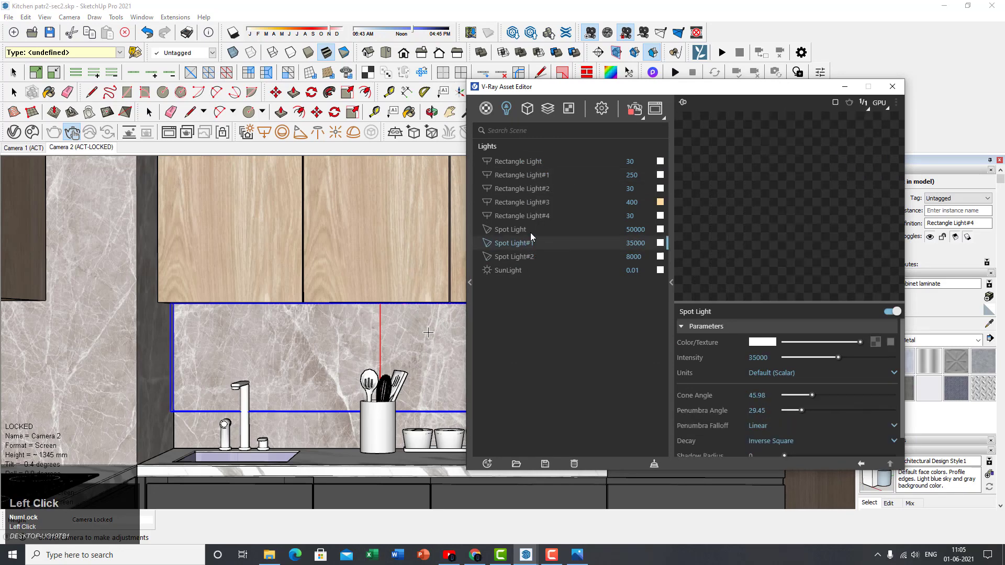
click(556, 555)
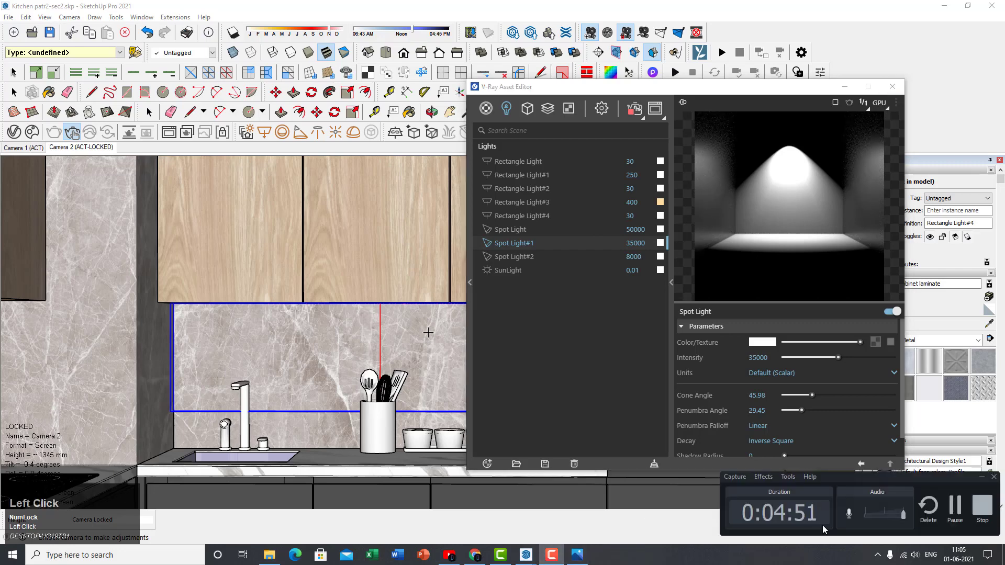
click(955, 509)
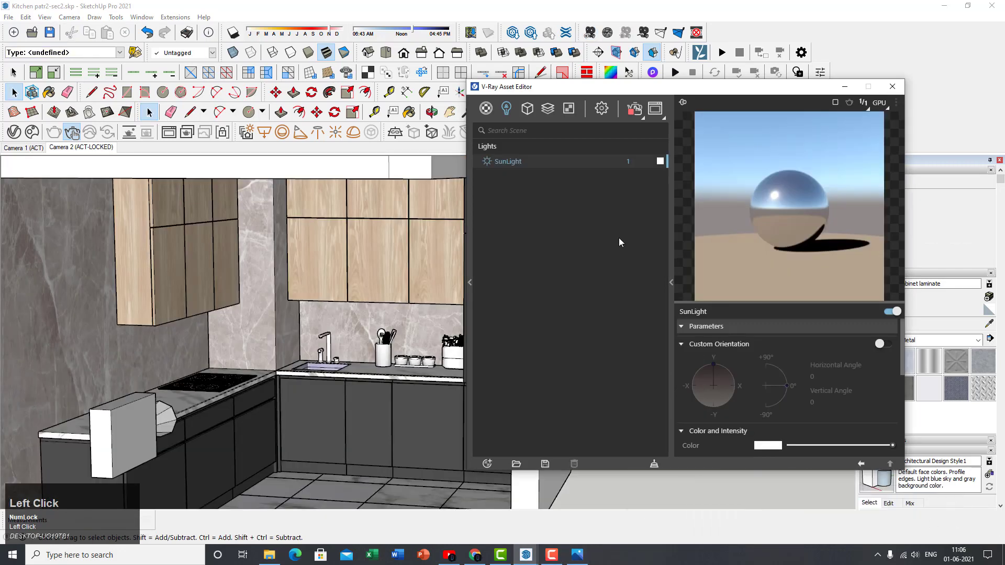
- Restart the interactive render of the sink area with SunLight as the only light in the scene
drag(711, 91, 770, 125)
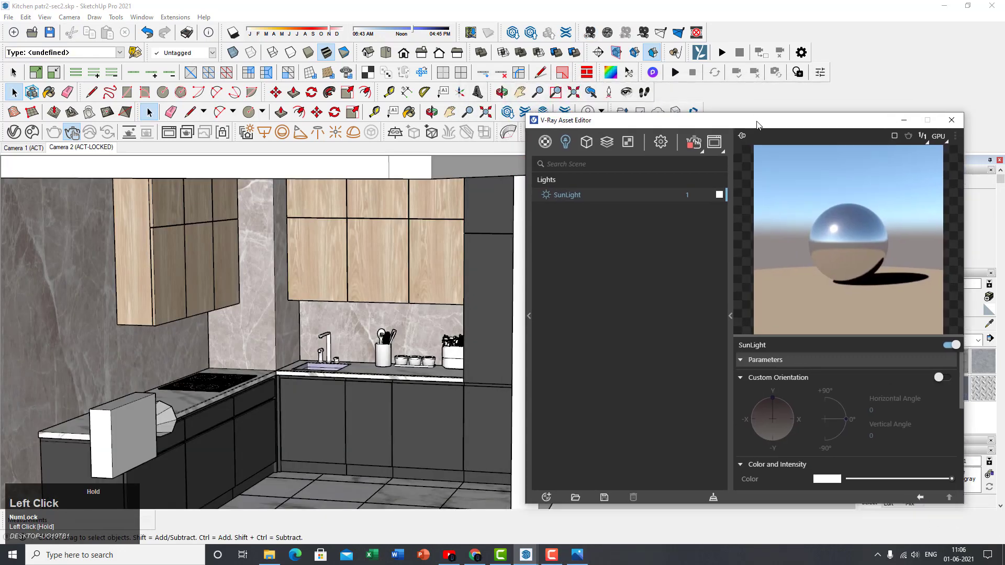
middle_click(295, 309)
scroll(289, 347, down, 3)
middle_drag(289, 347, 265, 379)
scroll(281, 358, up, 3)
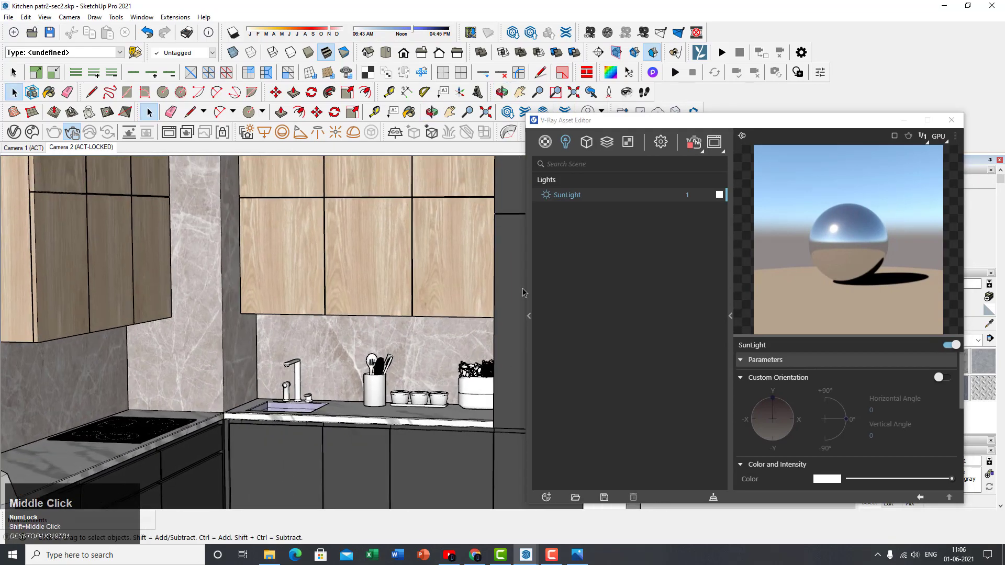
click(699, 200)
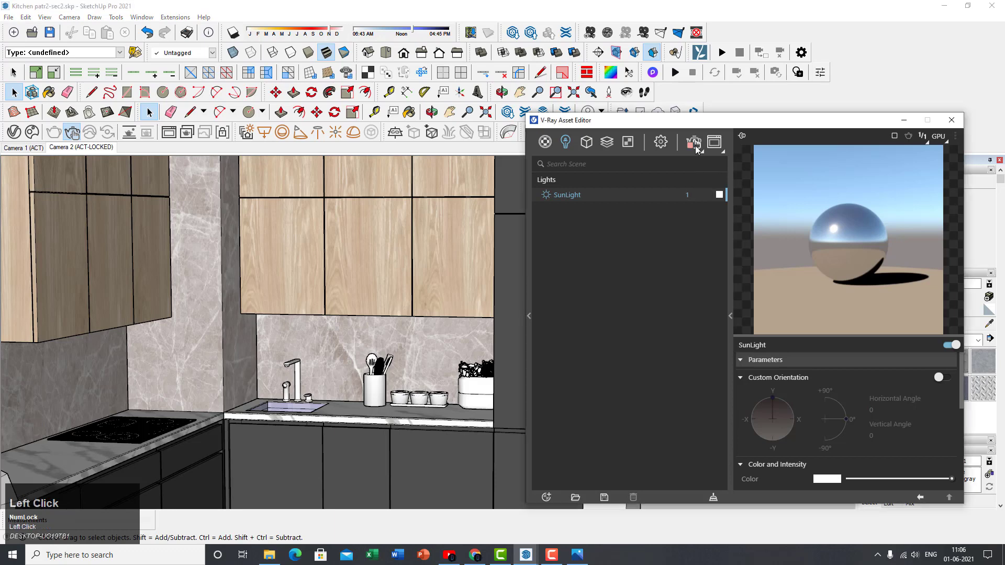
click(72, 132)
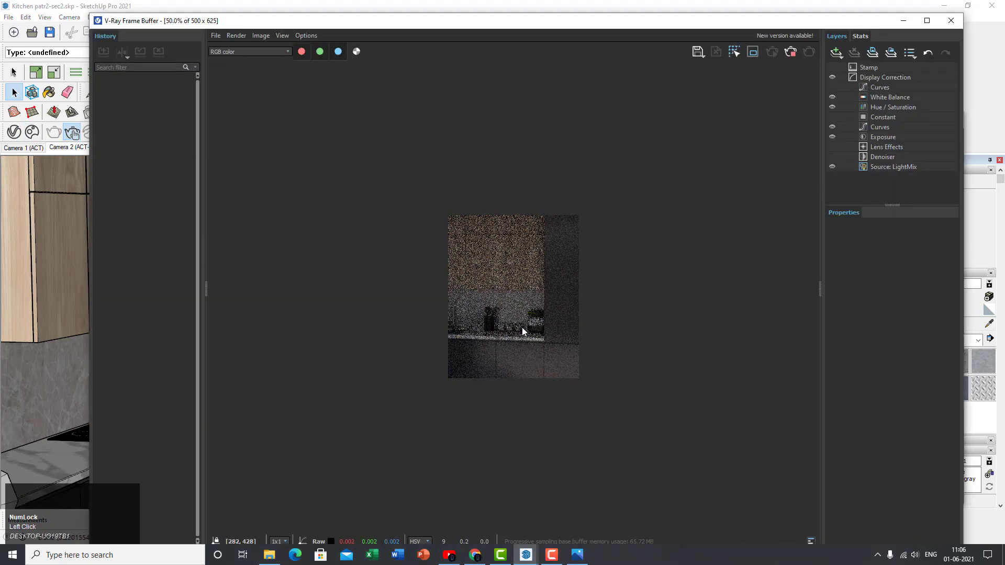
- Examine the sunlit kitchen in the live render from outside the room and return to the Camera 2 scene
scroll(50, 361, down, 1)
scroll(51, 361, down, 1)
middle_drag(50, 361, 81, 356)
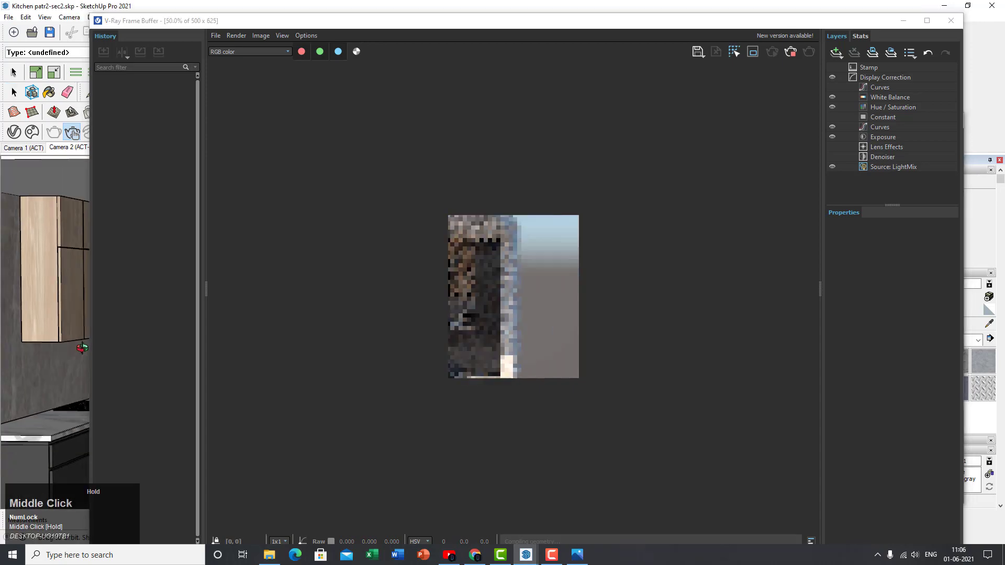
scroll(81, 362, down, 3)
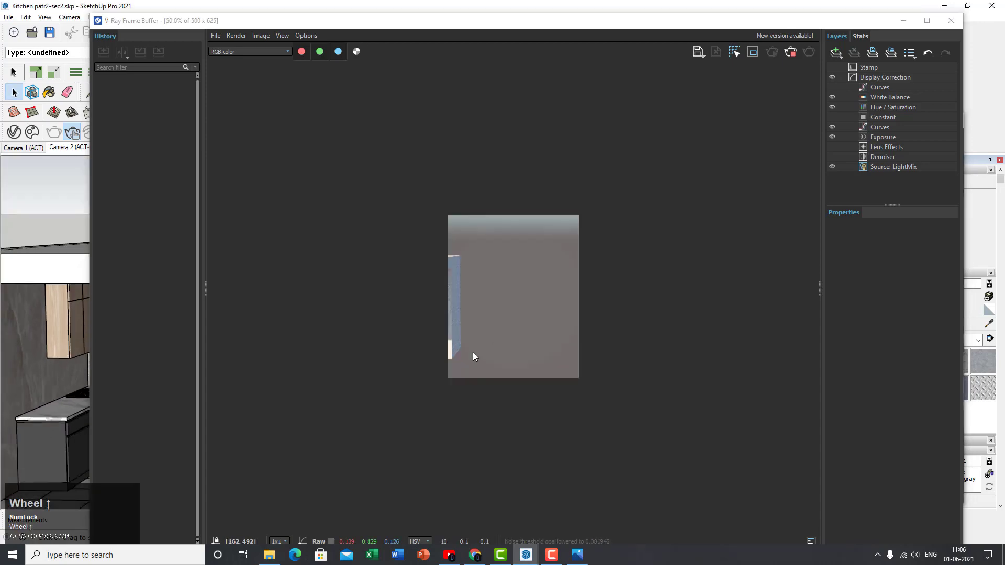
shift+middle_drag(35, 361, 307, 341)
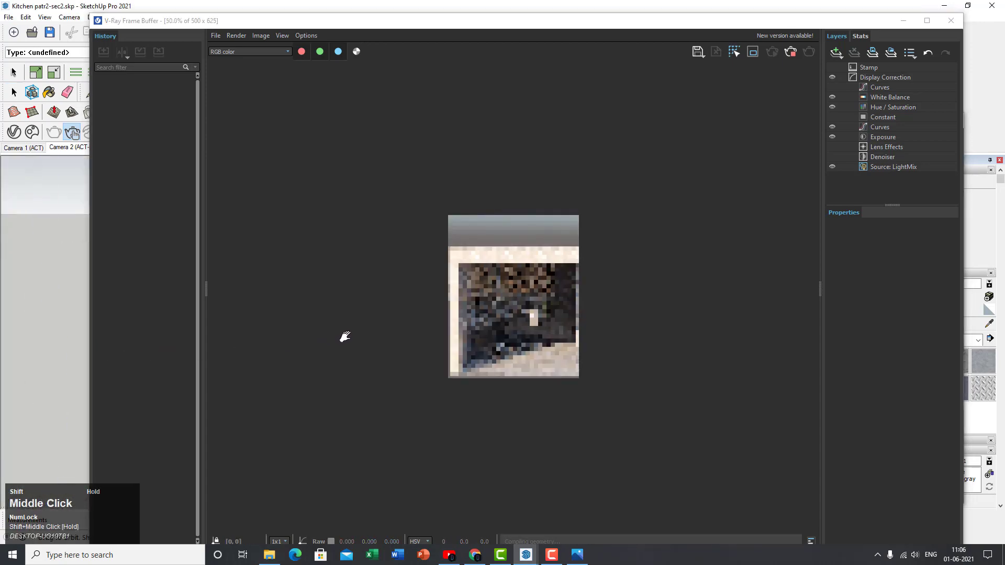
scroll(483, 366, up, 2)
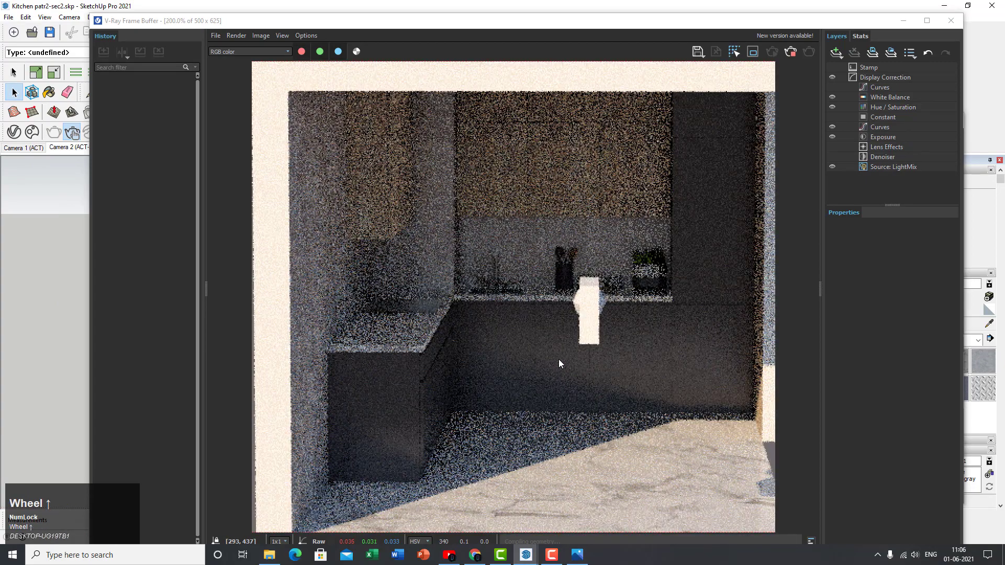
click(72, 150)
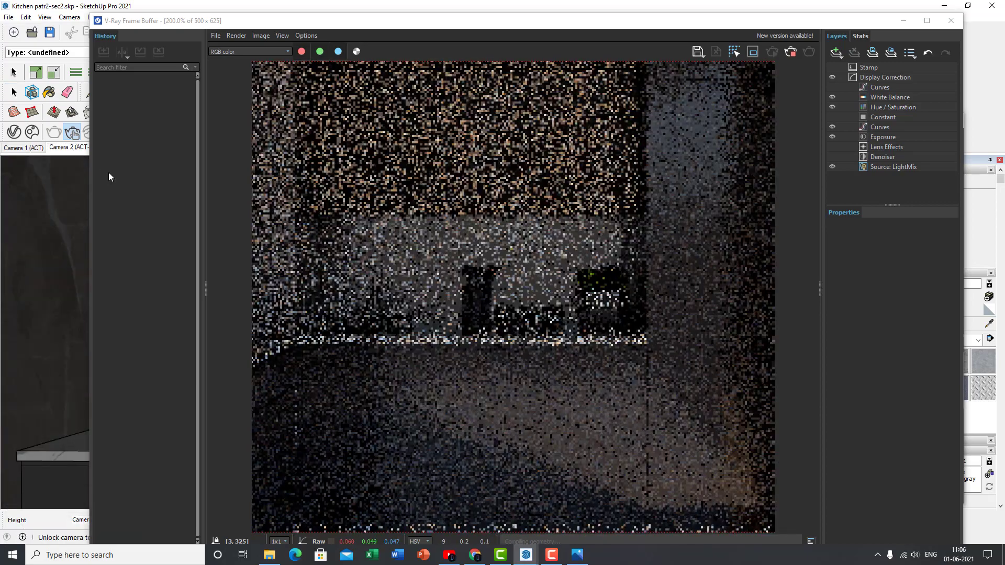
scroll(576, 195, down, 1)
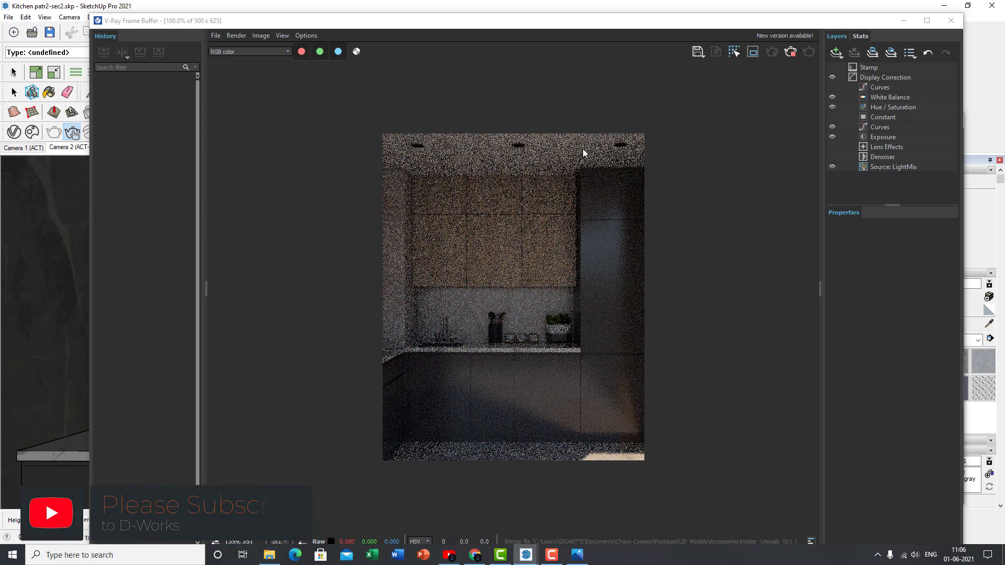
- Enable Safe Frame in the V-Ray render output settings and bring the live render back into view
mouse_move(610, 22)
mouse_down()
mouse_move(707, 67)
mouse_move(658, 109)
mouse_move(614, 105)
mouse_move(517, 147)
mouse_up()
click(675, 119)
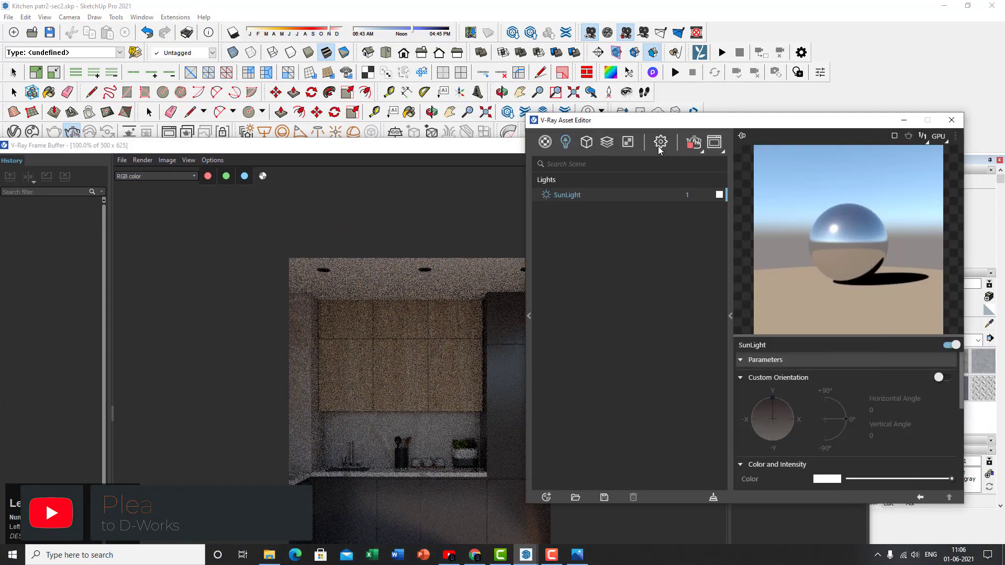
click(659, 148)
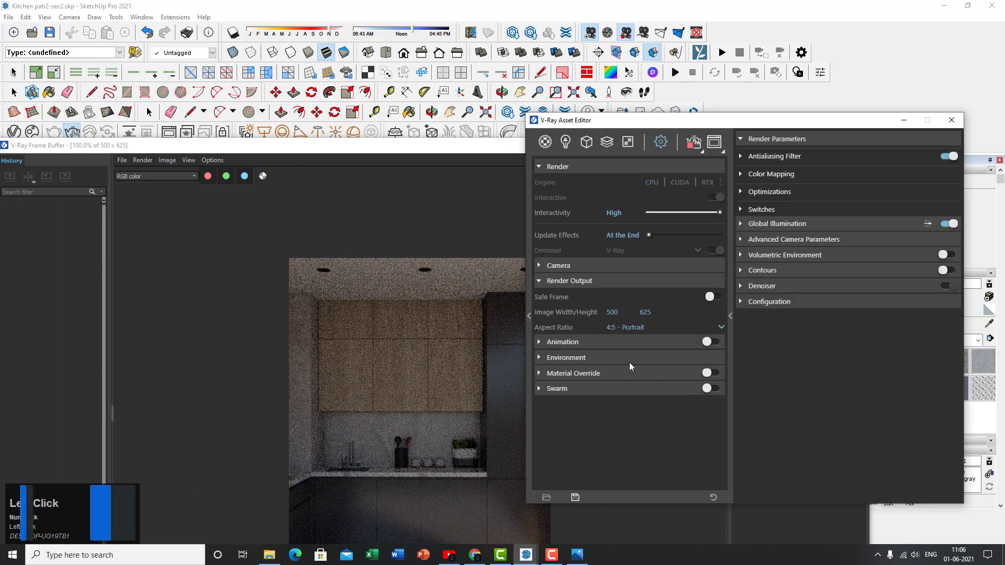
click(710, 298)
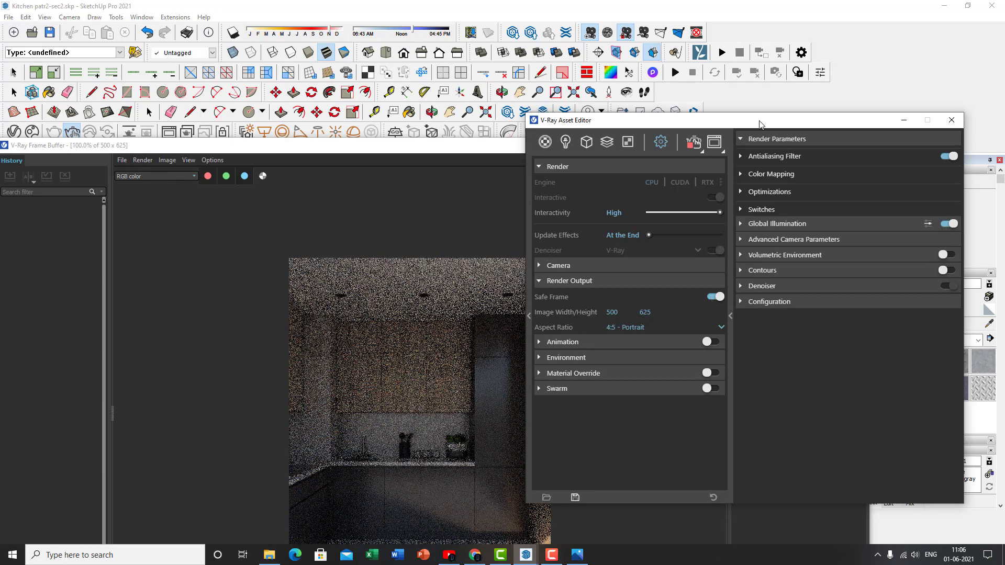
drag(735, 124, 796, 106)
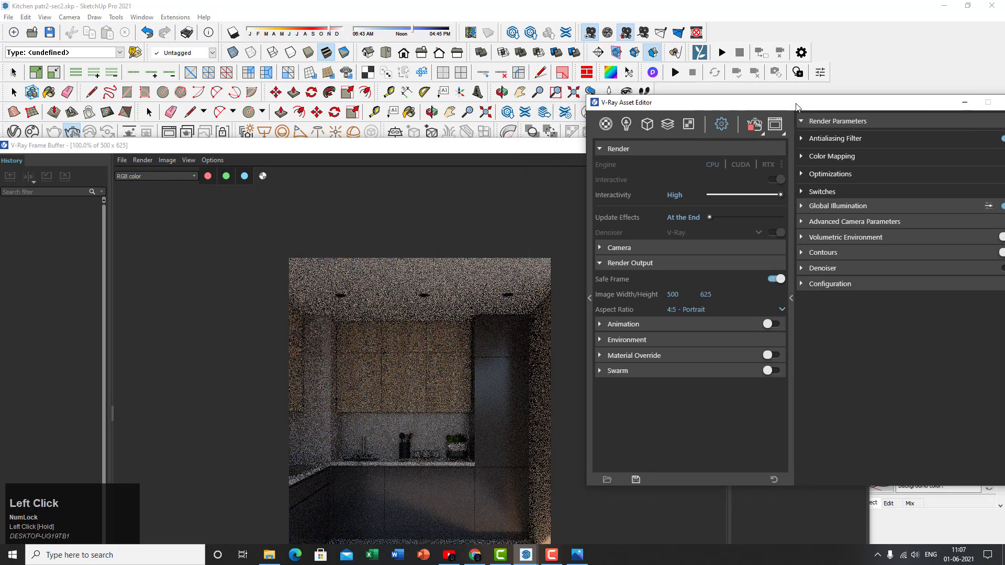
click(490, 153)
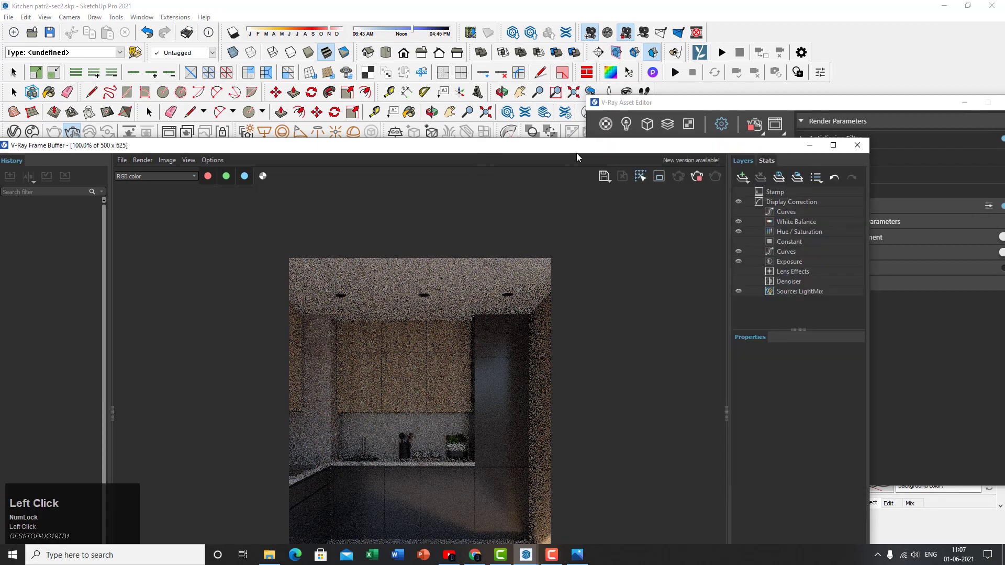
- Close the frame buffer, stop the current interactive render, and restart it for the Camera 2 view
click(859, 146)
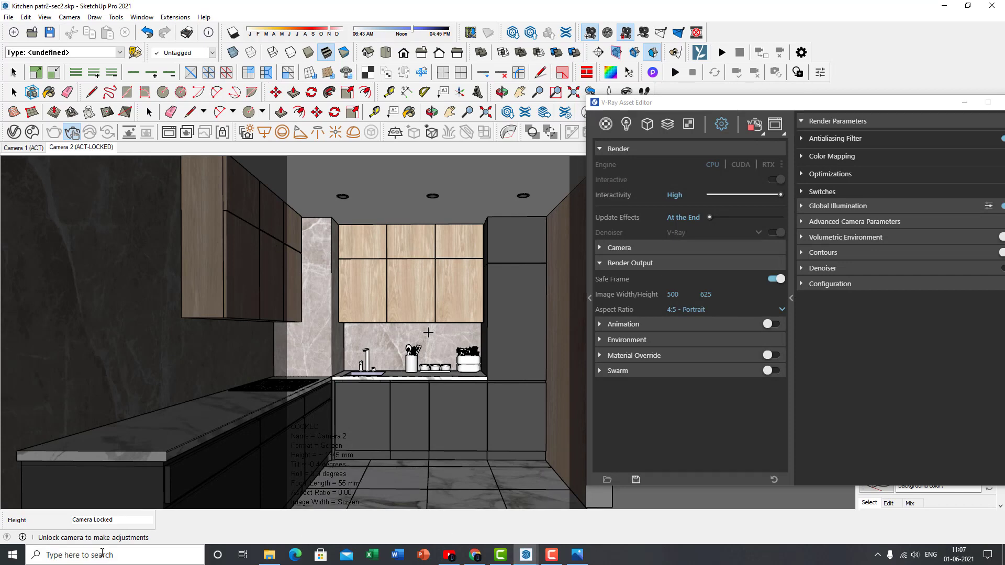
click(526, 555)
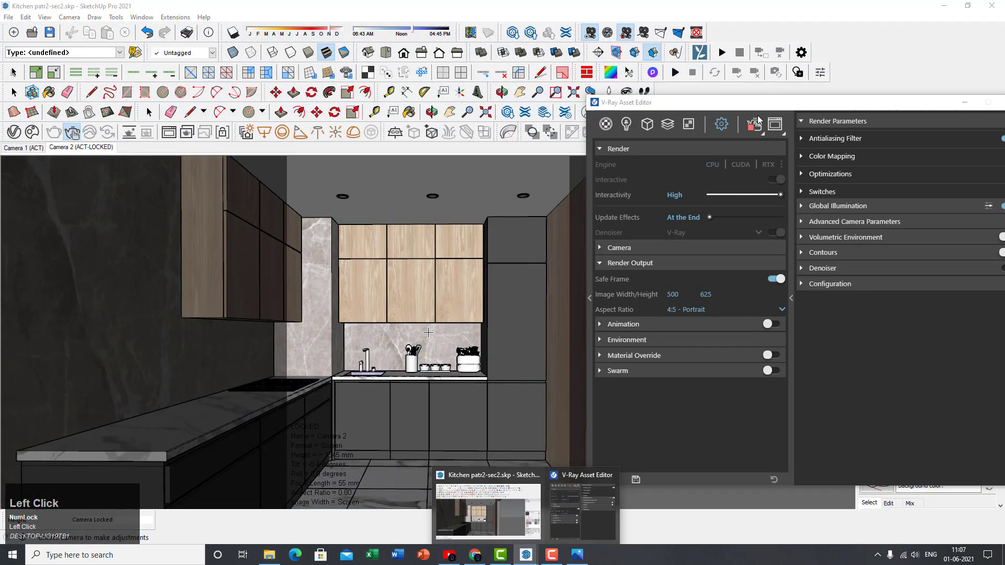
click(757, 121)
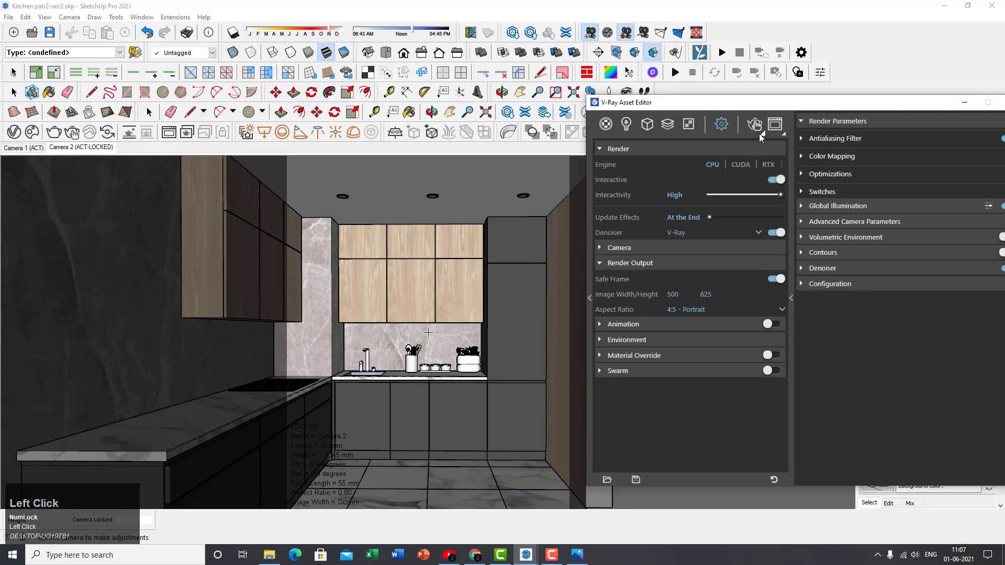
click(761, 134)
click(757, 155)
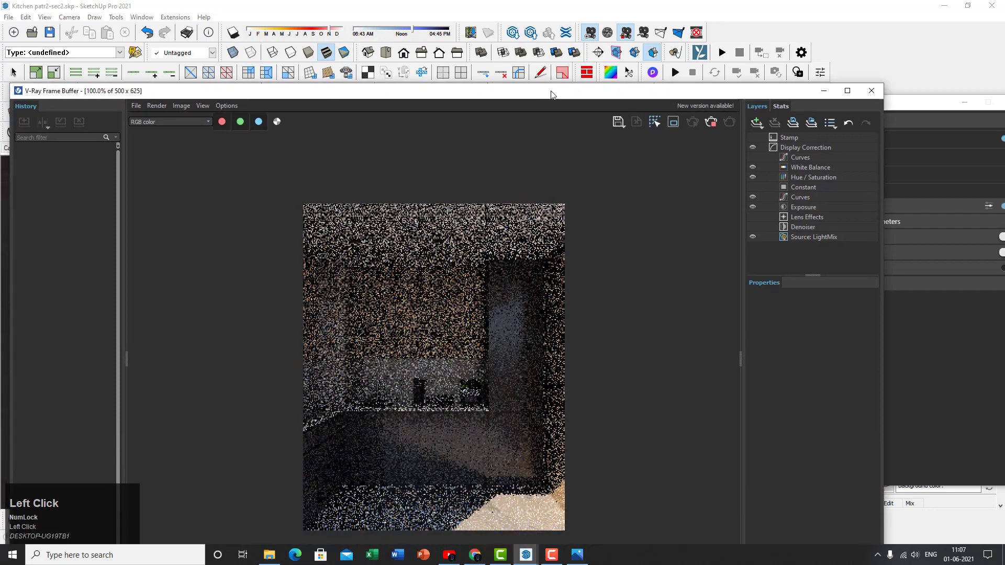
drag(551, 94, 568, 64)
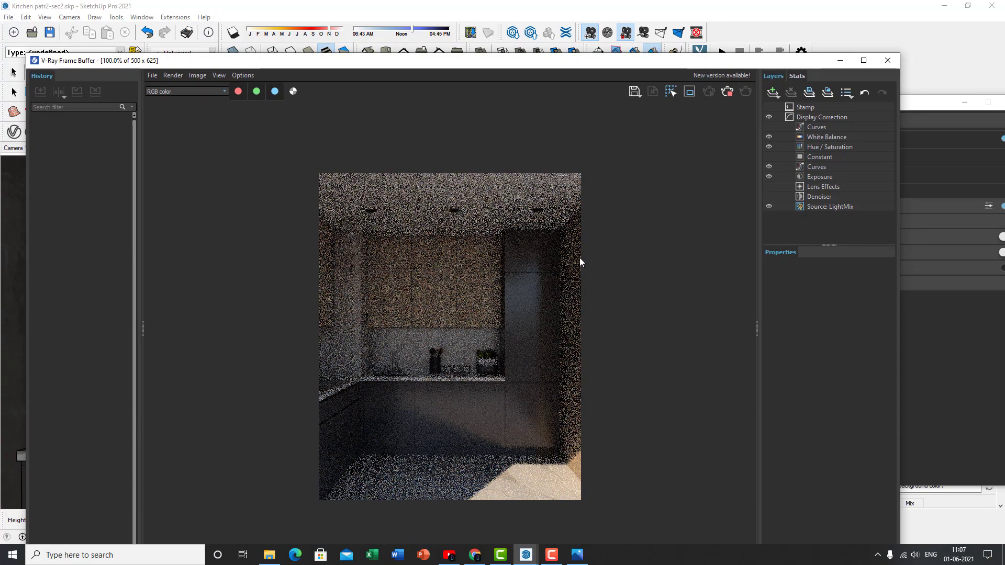
click(578, 554)
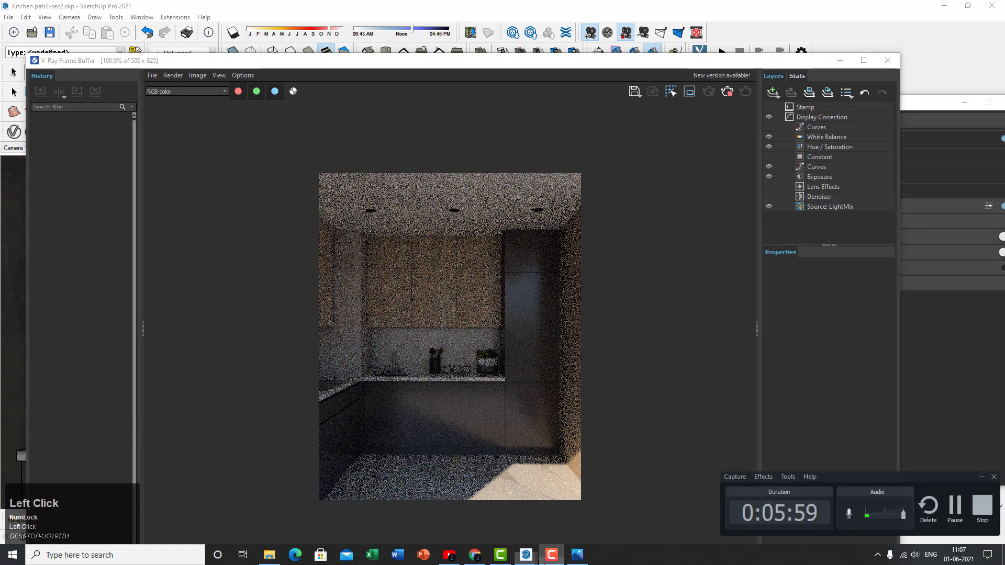
click(956, 507)
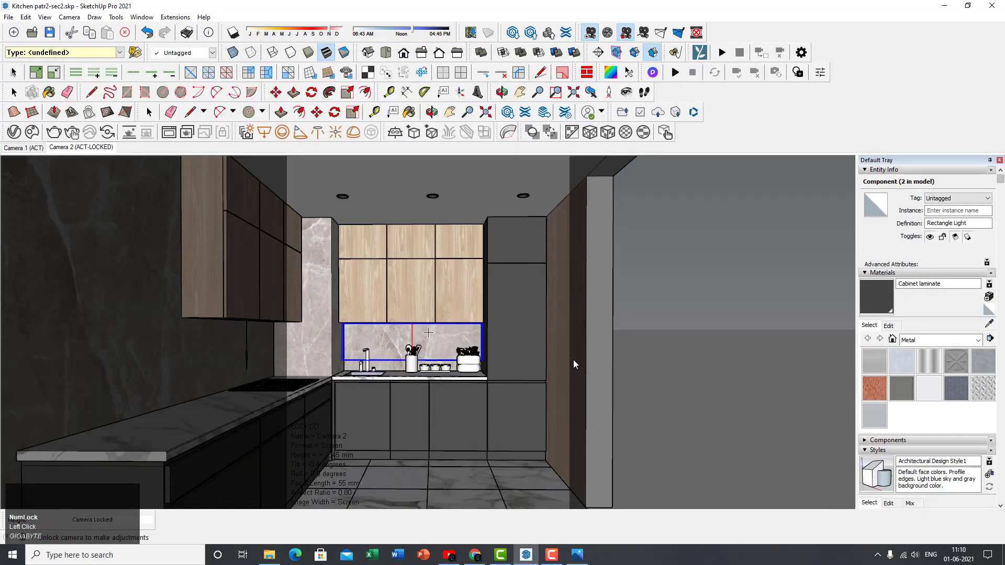
- Examine closely how the rectangle light sits against the wall and the underside of the cabinets above the sink
scroll(426, 376, up, 3)
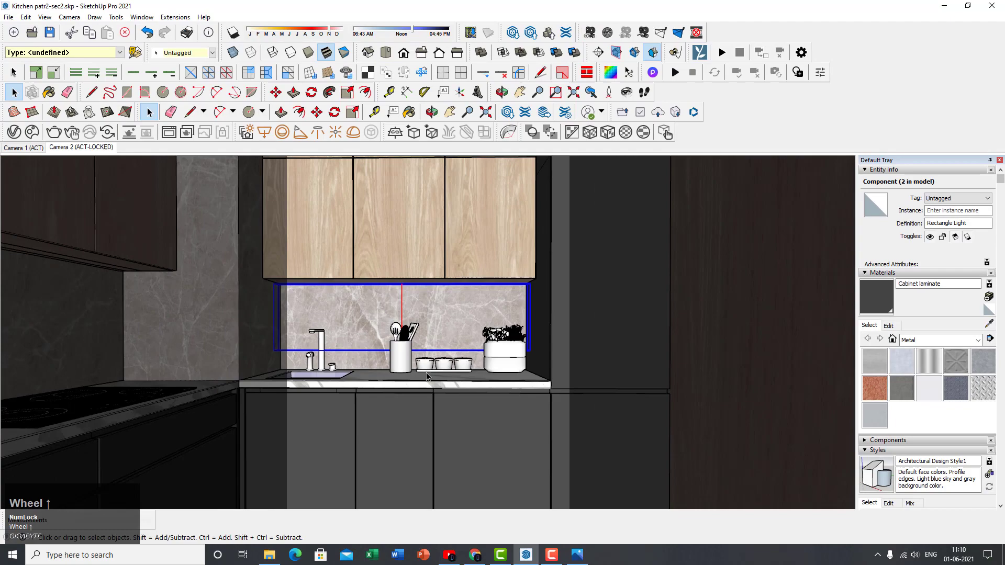
middle_click(427, 376)
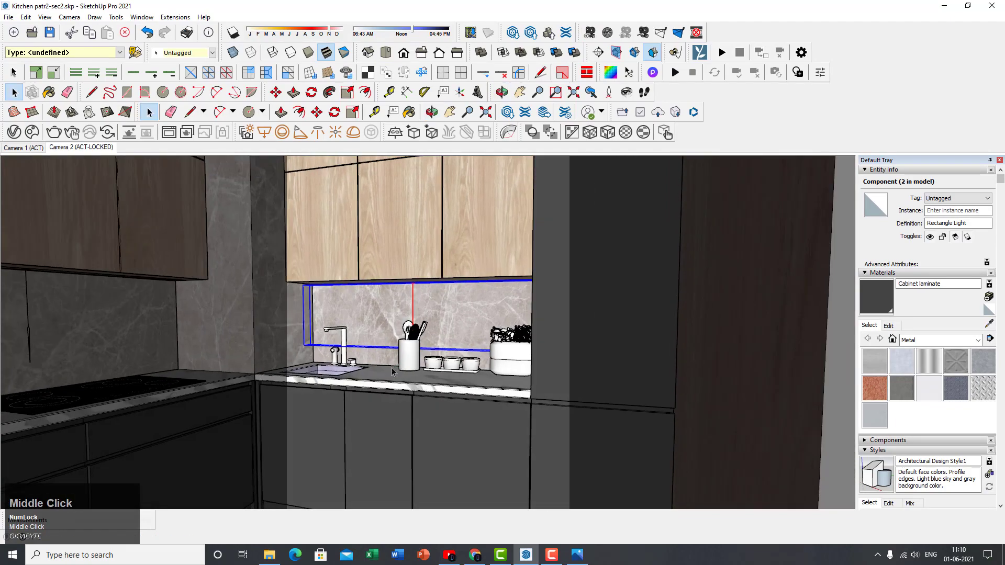
scroll(427, 376, up, 5)
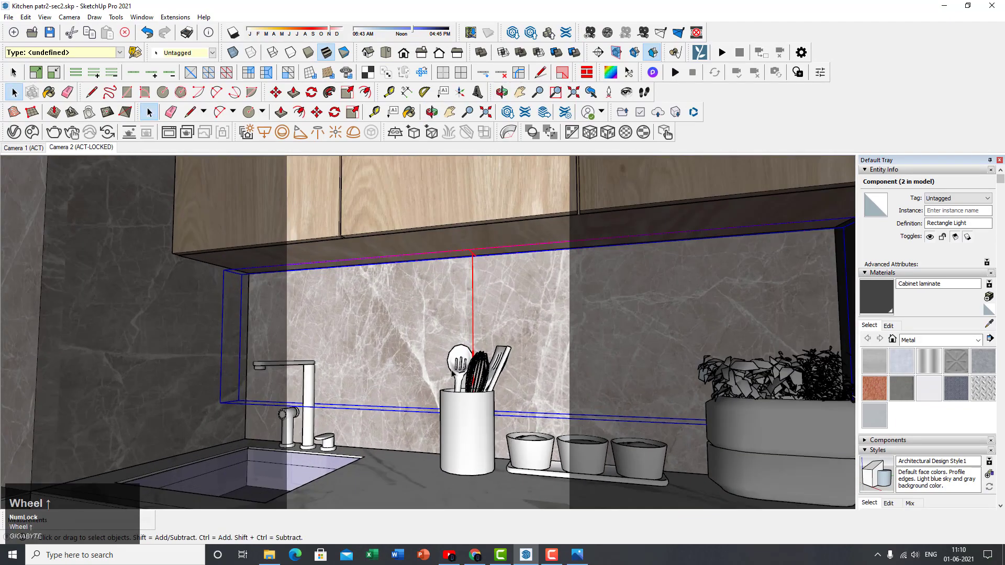
middle_click(366, 321)
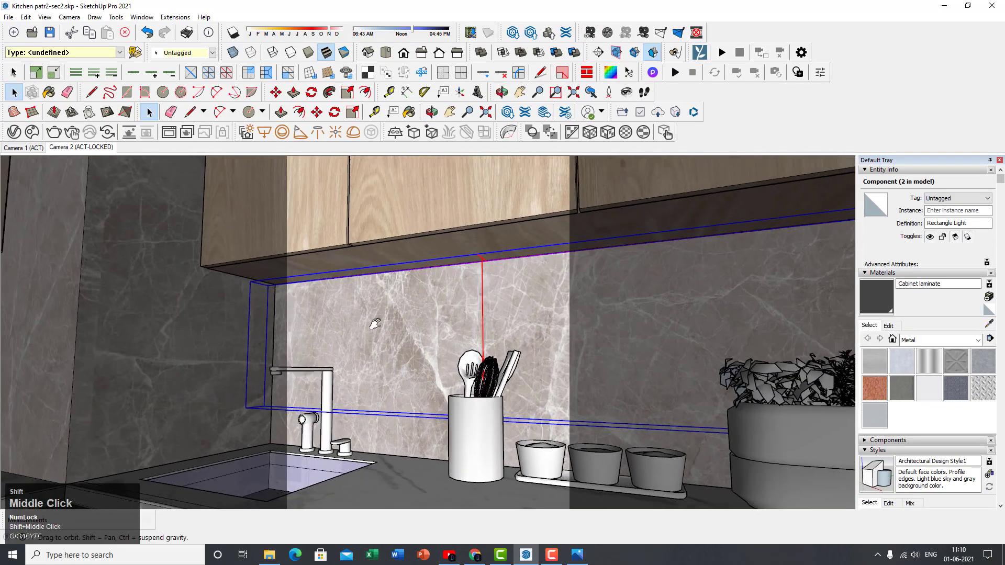
scroll(442, 337, up, 3)
middle_click(377, 321)
scroll(324, 318, up, 3)
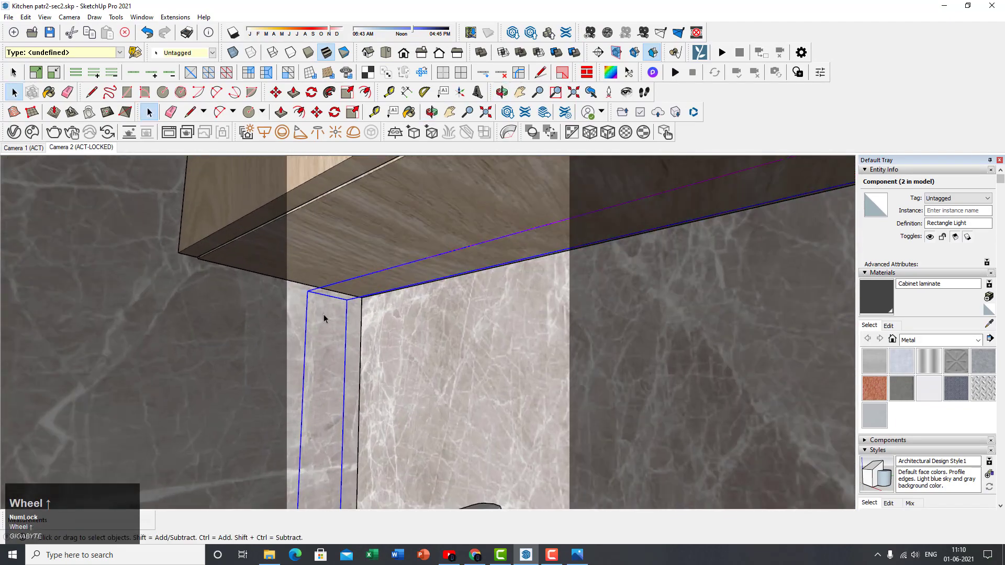
middle_click(324, 317)
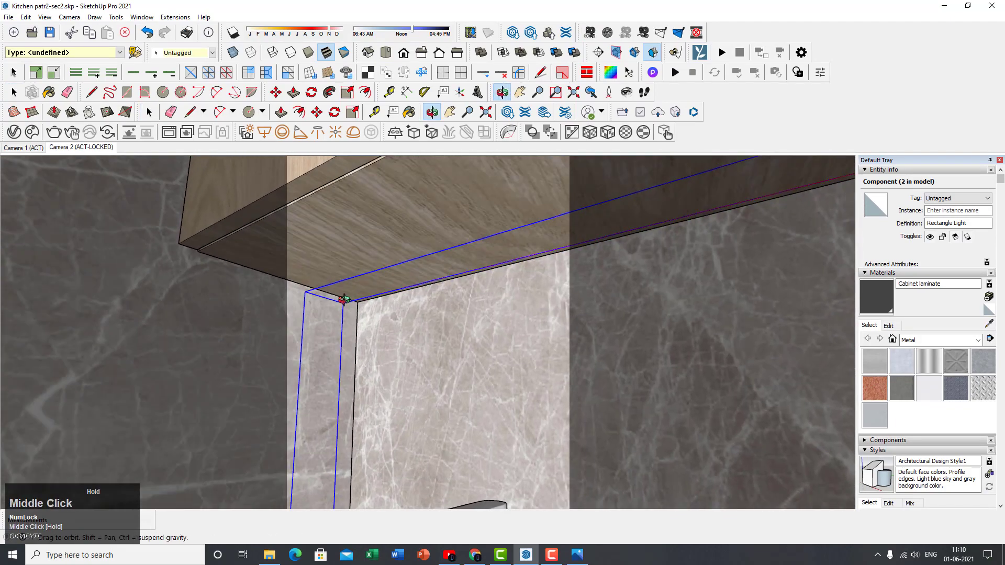
scroll(327, 317, up, 3)
middle_click(330, 316)
scroll(397, 316, down, 4)
middle_drag(338, 297, 440, 317)
scroll(348, 317, up, 3)
scroll(456, 322, down, 3)
scroll(441, 331, up, 3)
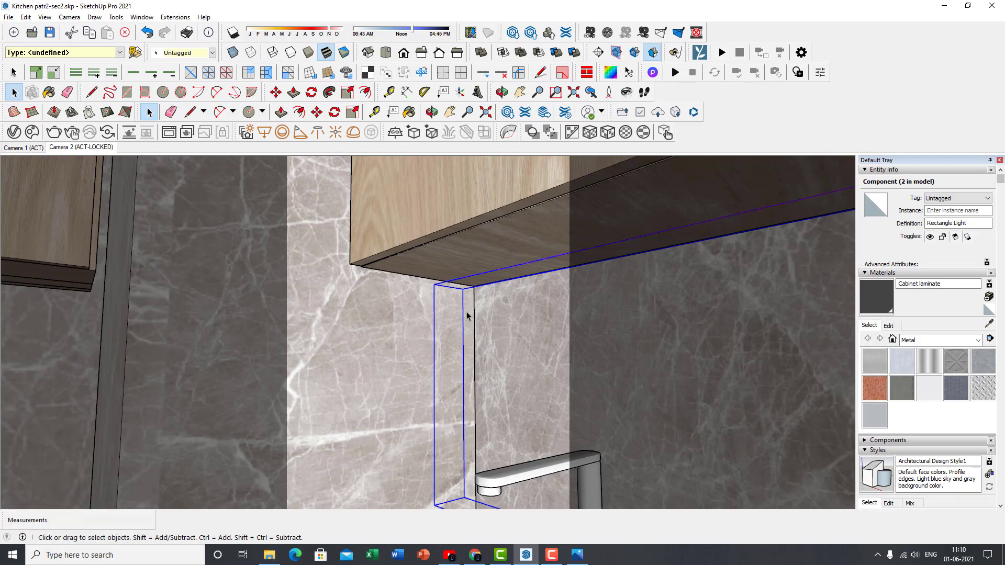
- Look over the cabinet corner and the whole kitchen around the rectangle light, and return to the Camera 2 scene
middle_drag(468, 316, 492, 324)
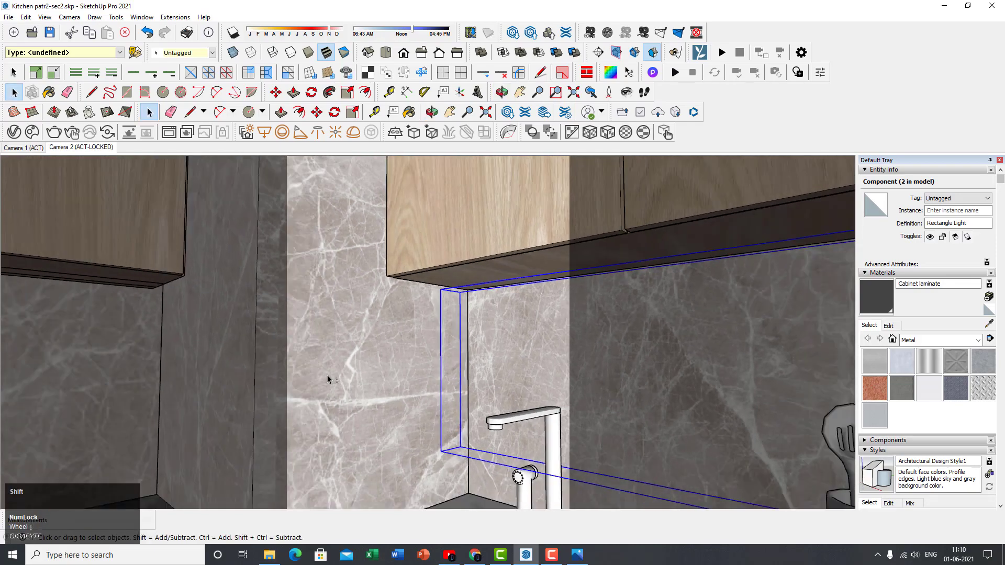
middle_drag(328, 377, 307, 316)
scroll(369, 332, down, 2)
middle_drag(370, 332, 347, 339)
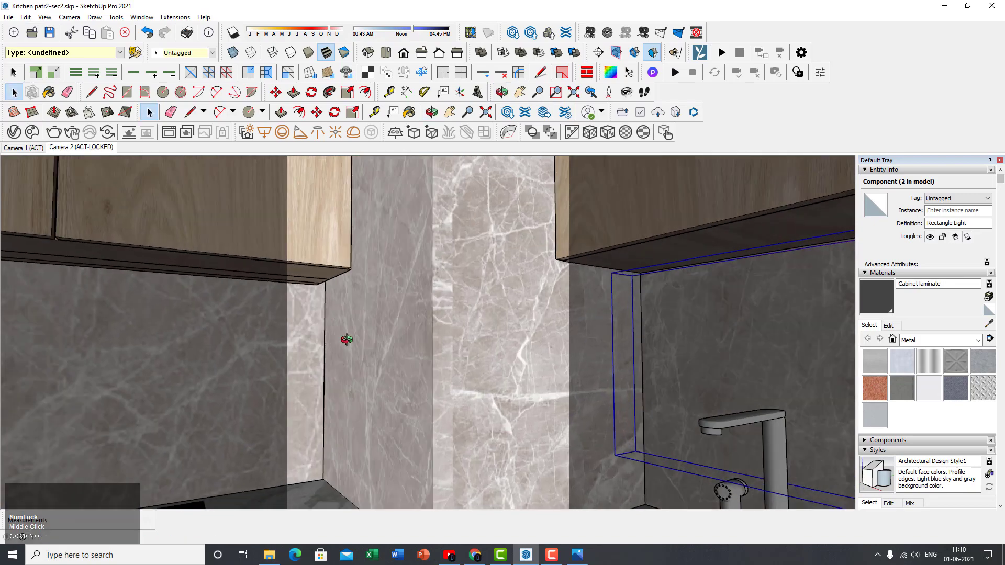
middle_drag(437, 391, 523, 363)
scroll(475, 367, down, 1)
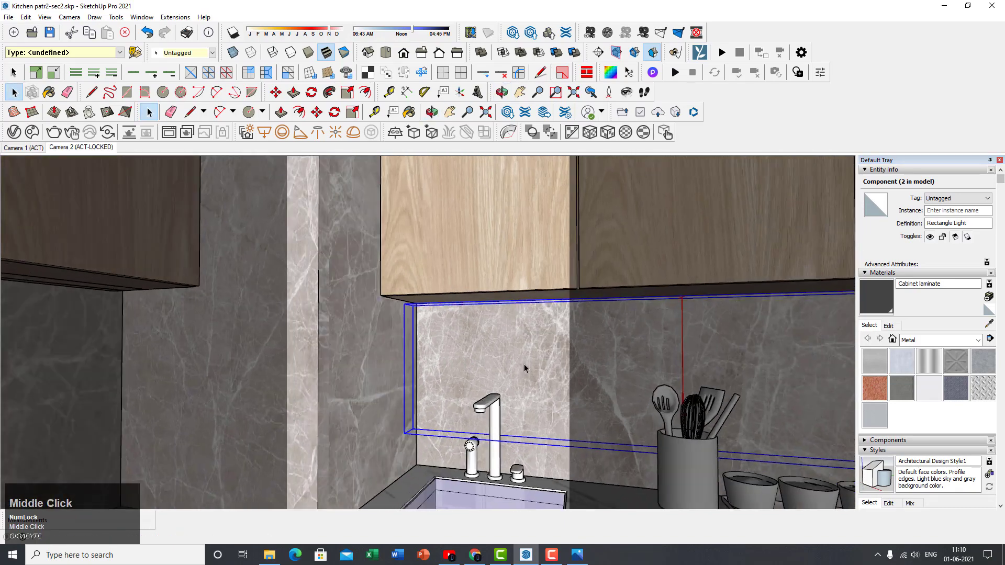
scroll(521, 363, down, 6)
scroll(522, 398, down, 2)
mouse_move(484, 409)
middle_down()
mouse_move(465, 411)
mouse_move(479, 401)
middle_up()
scroll(465, 408, down, 4)
scroll(479, 401, up, 3)
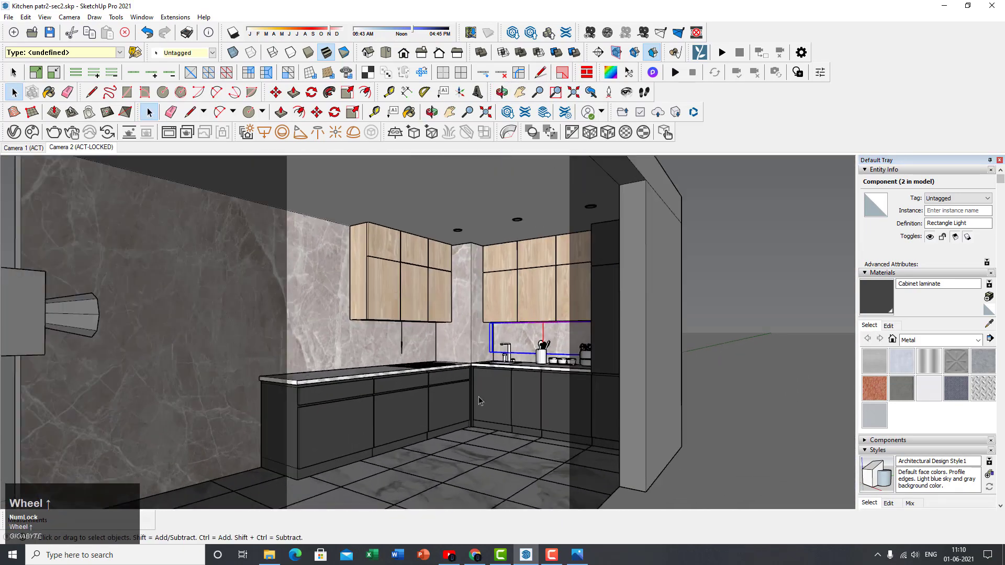
middle_drag(431, 356, 463, 372)
click(81, 148)
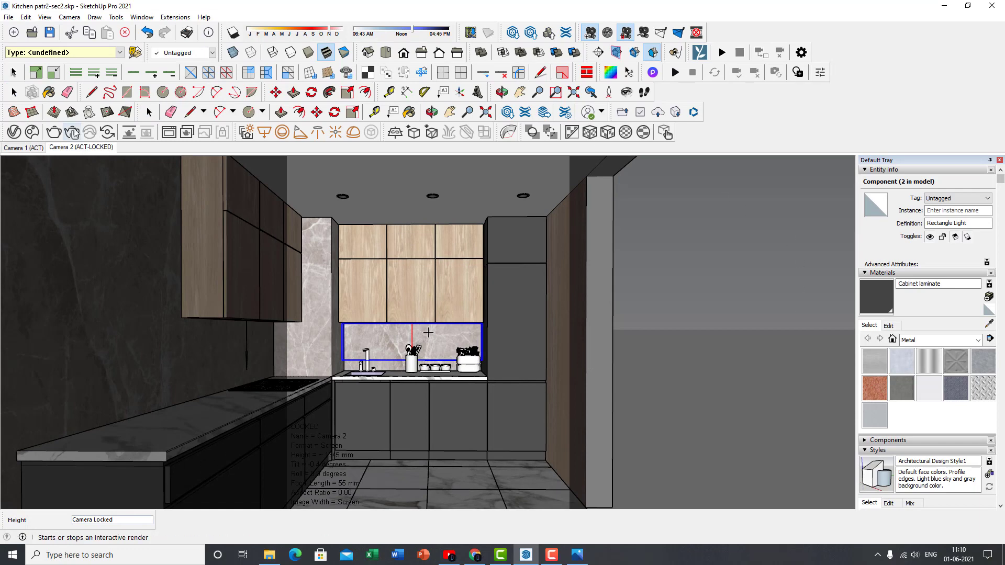
- Open the V-Ray render settings, choose the 4:5 - Portrait aspect ratio, and move the Asset Editor clear of the sink wall
click(15, 132)
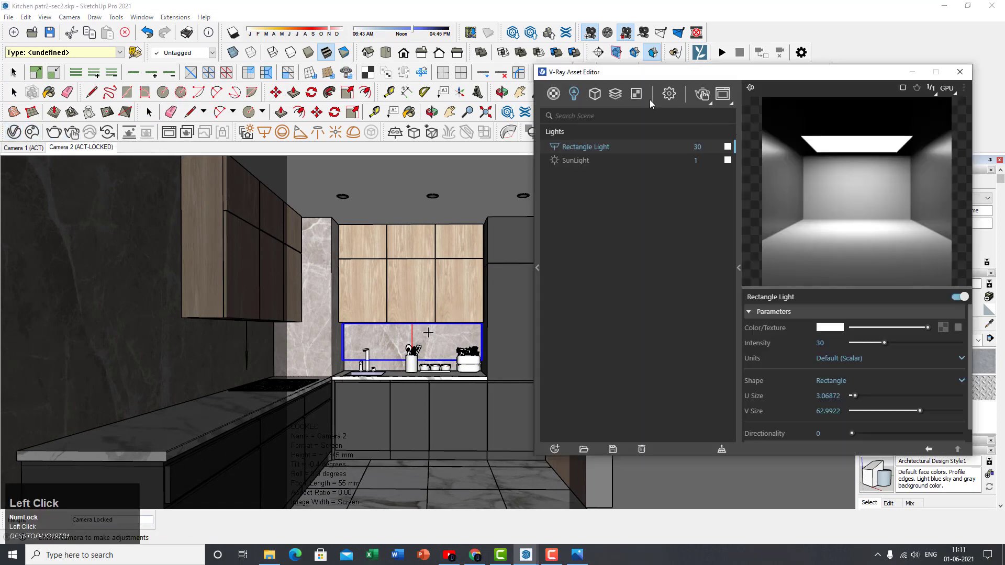
click(670, 94)
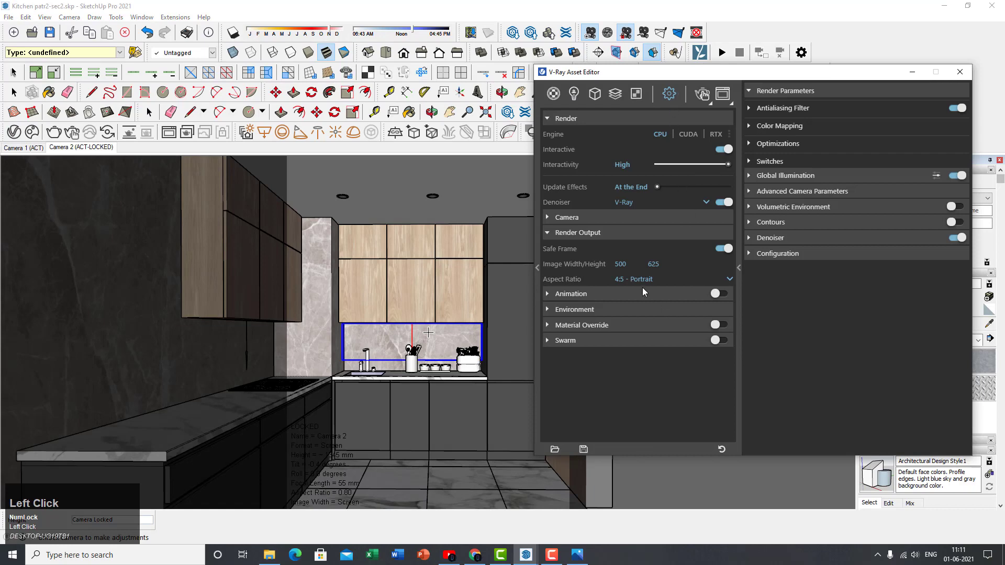
click(661, 279)
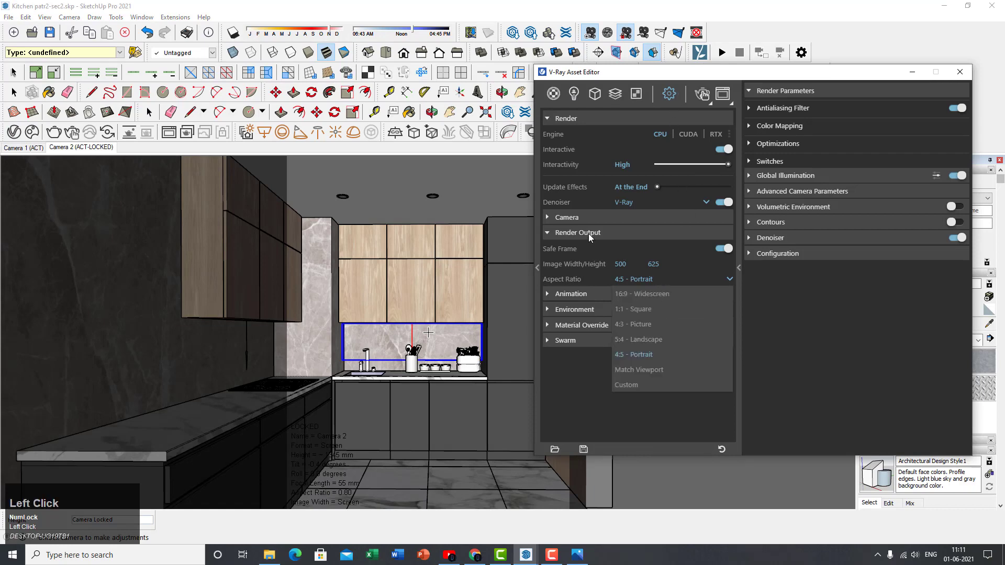
click(652, 353)
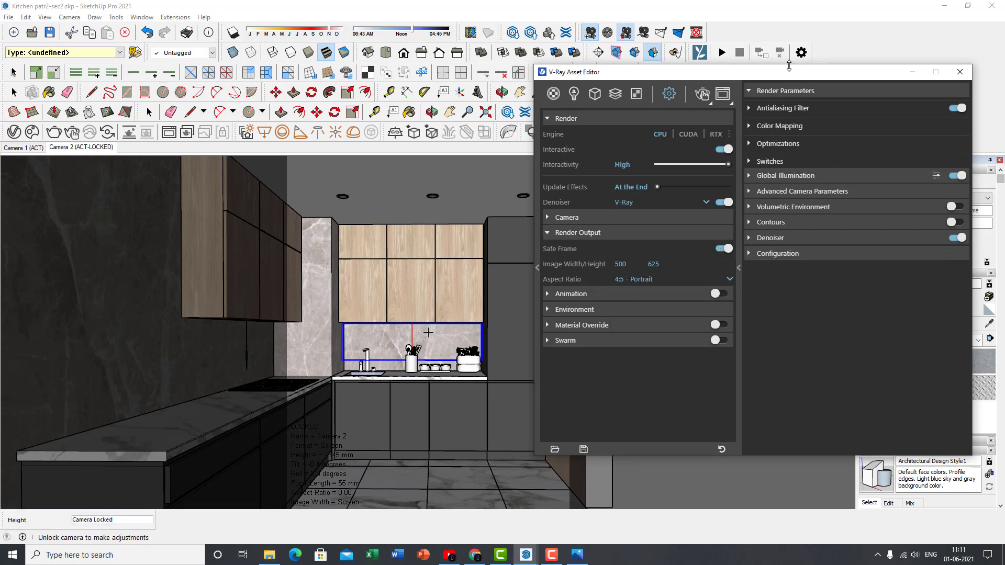
drag(776, 65, 825, 141)
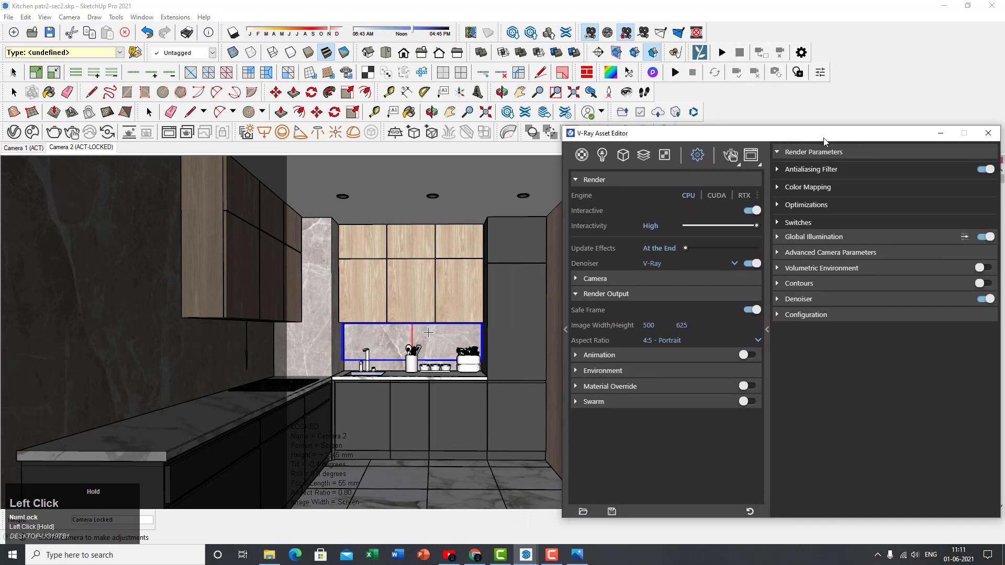
- Review the reference kitchen photo, close it, and close the V-Ray Asset Editor to uncover the Camera 2 view
click(577, 554)
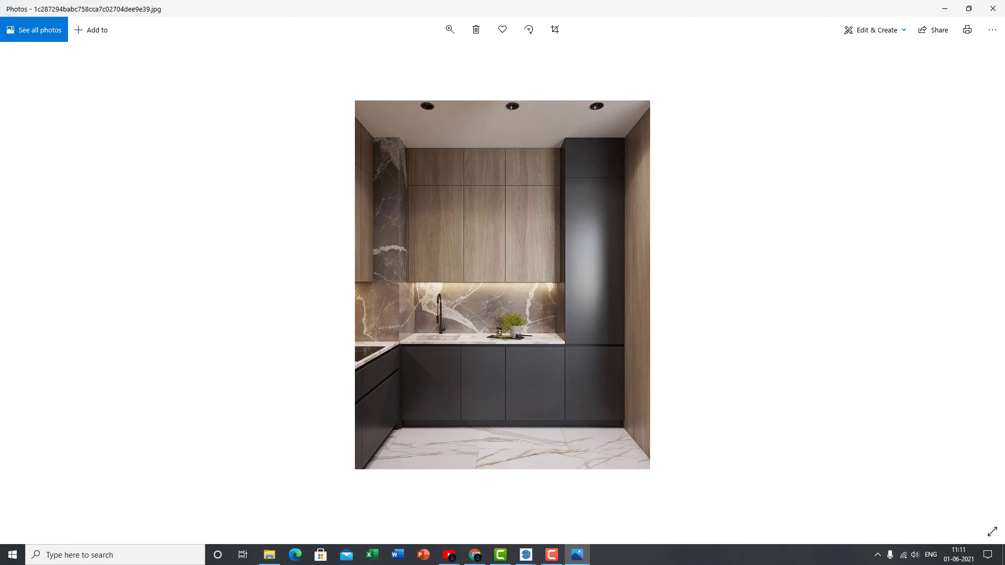
click(992, 9)
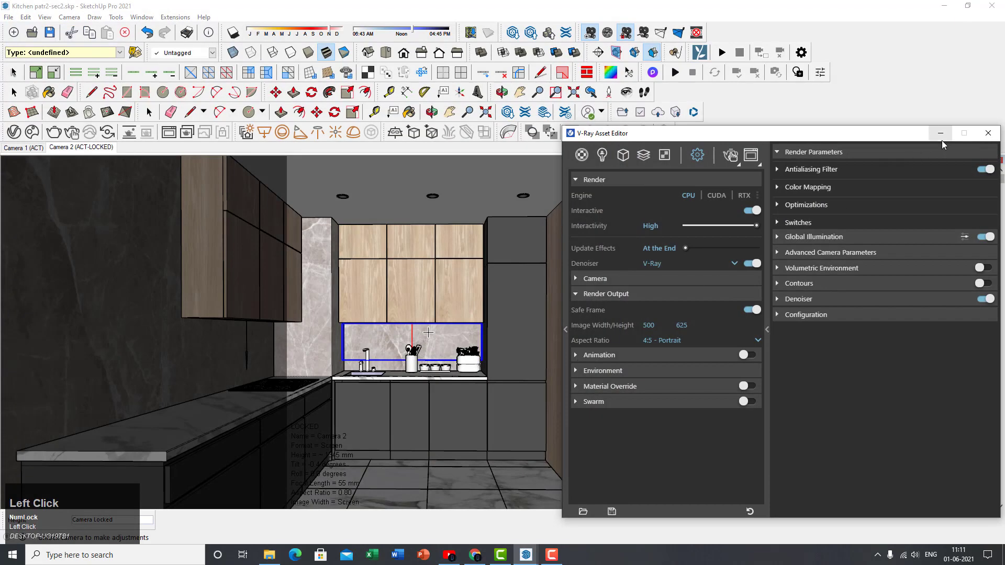
drag(857, 135, 792, 86)
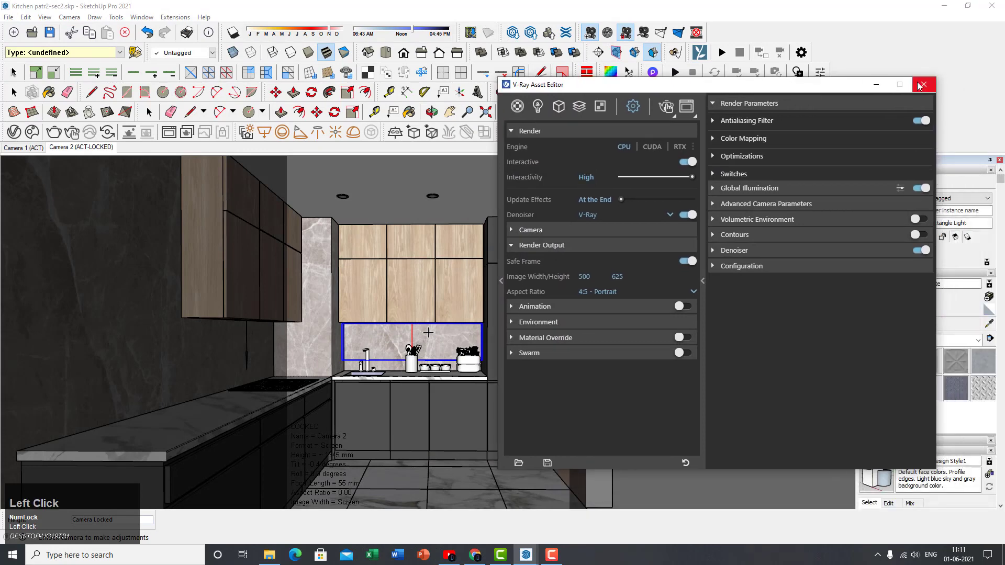
click(920, 86)
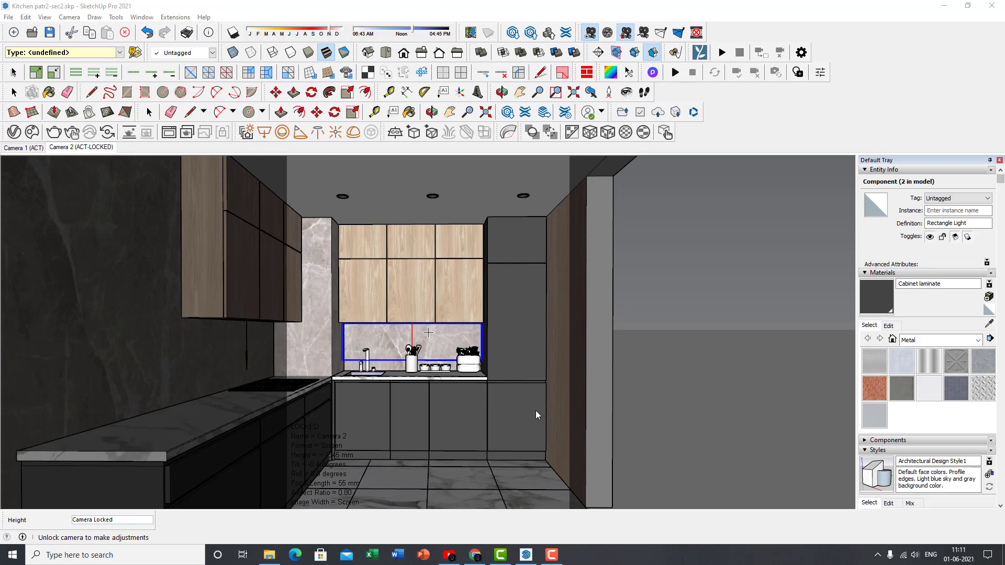
- Start the interactive V-Ray render of the Camera 2 view and reposition the frame buffer so the whole portrait image is visible
click(71, 133)
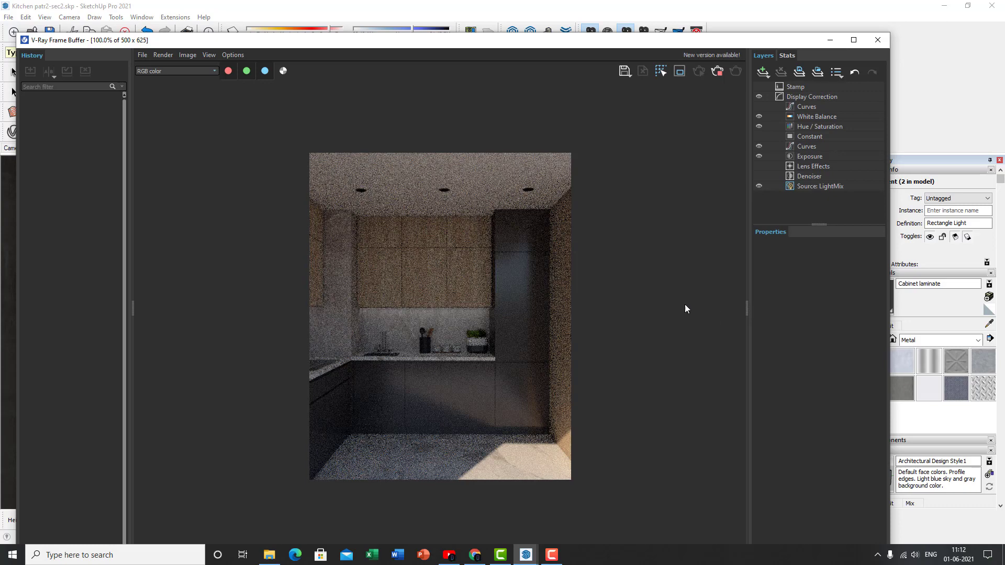
drag(504, 45, 579, 28)
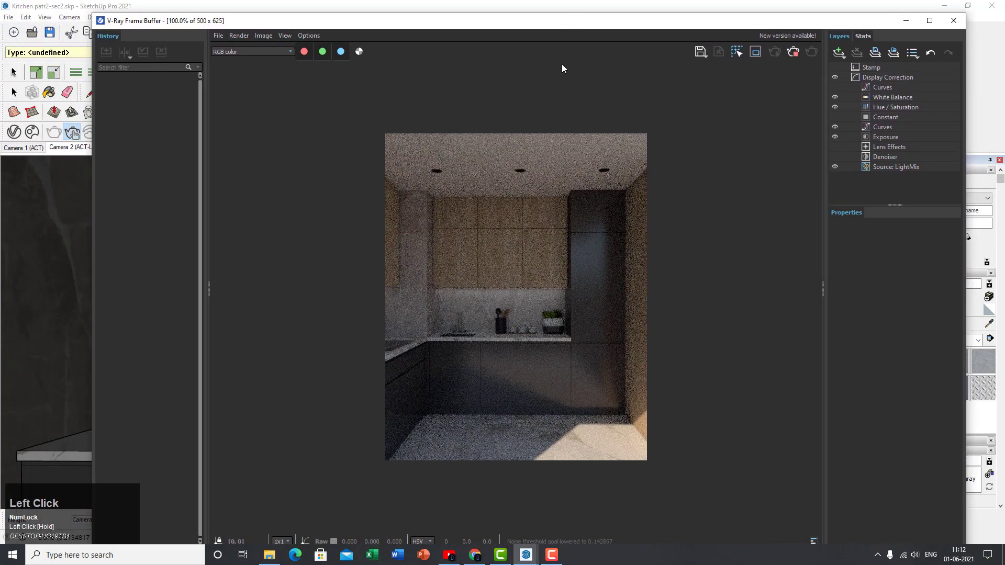
mouse_move(573, 29)
mouse_down()
mouse_move(594, 21)
mouse_move(578, 22)
mouse_up()
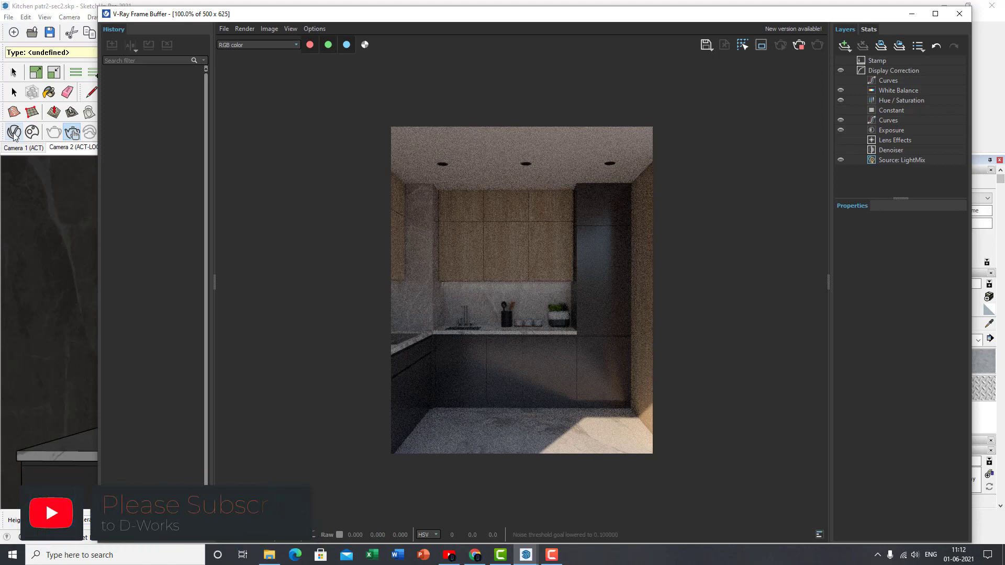
- Reopen the V-Ray render settings and set the render interactivity to Medium
click(14, 133)
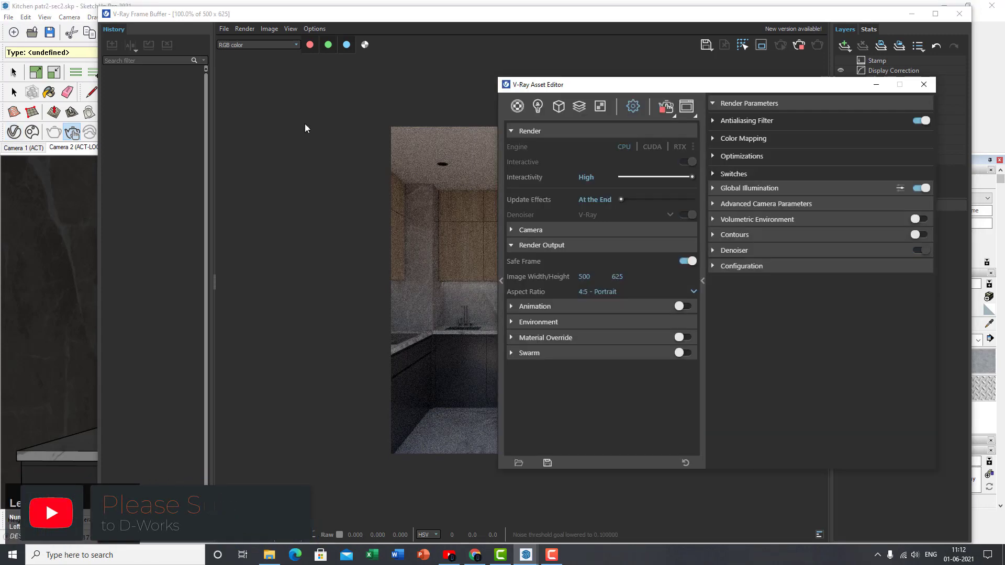
mouse_move(644, 90)
mouse_down()
mouse_move(625, 89)
mouse_move(641, 80)
mouse_move(672, 93)
mouse_move(655, 101)
mouse_up()
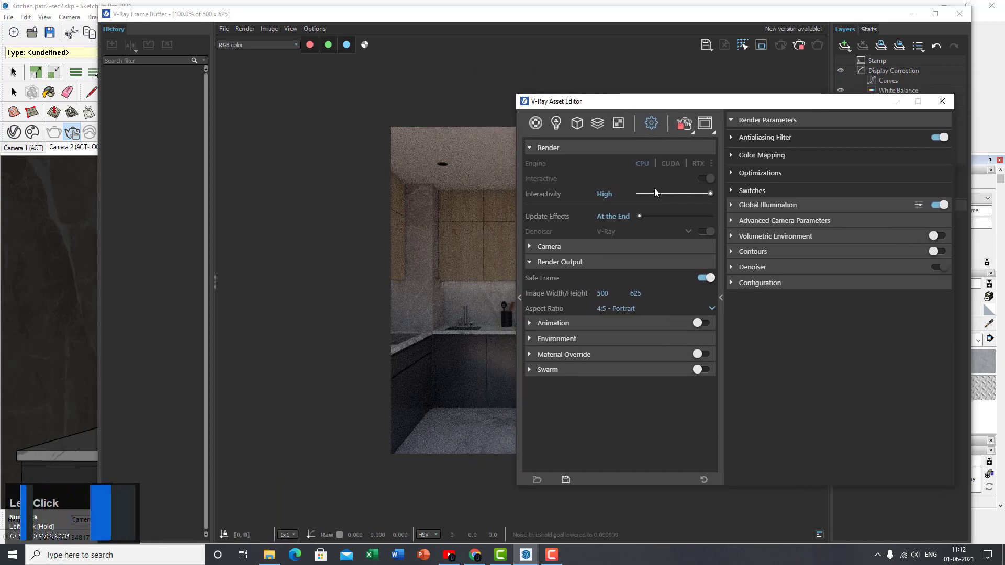
click(685, 194)
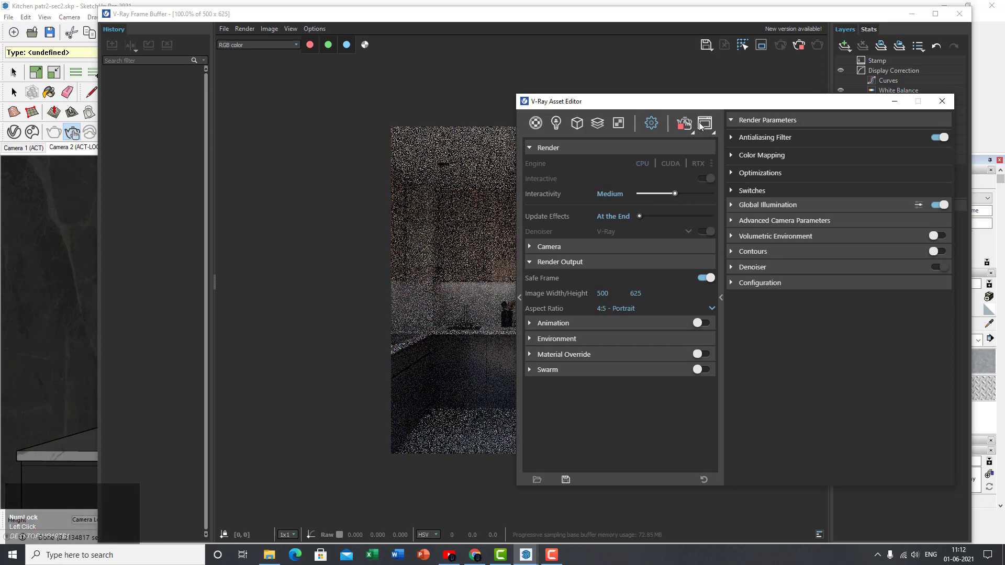
mouse_move(700, 108)
mouse_down()
mouse_move(682, 114)
mouse_move(690, 118)
mouse_up()
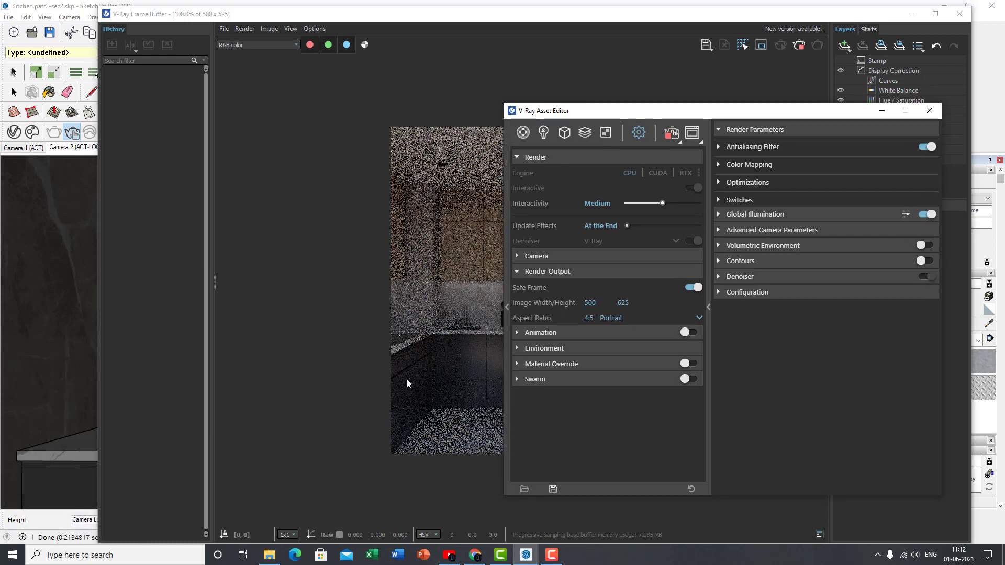
- Open the scene's light list and set the Rectangle Light's intensity to 5000
click(544, 133)
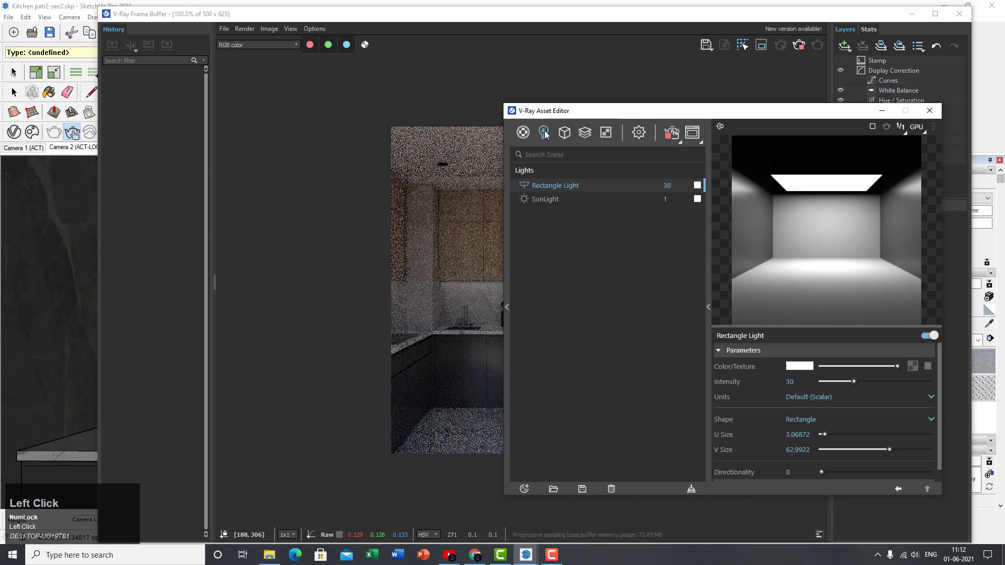
click(544, 200)
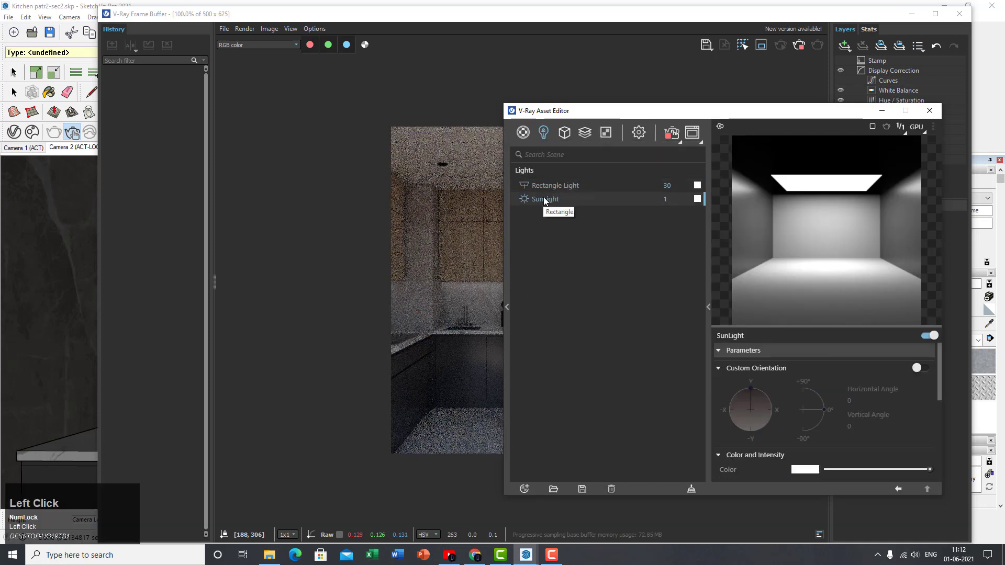
click(576, 190)
drag(488, 18, 366, 98)
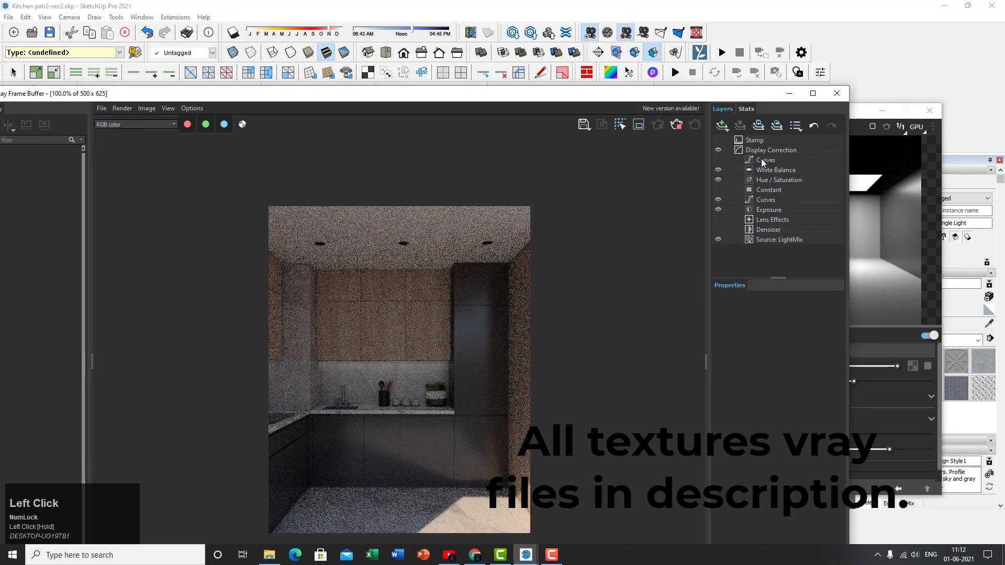
mouse_move(630, 98)
mouse_down()
mouse_move(723, 234)
mouse_move(758, 422)
mouse_move(907, 210)
mouse_move(907, 109)
mouse_move(748, 103)
mouse_move(664, 72)
mouse_up()
click(892, 234)
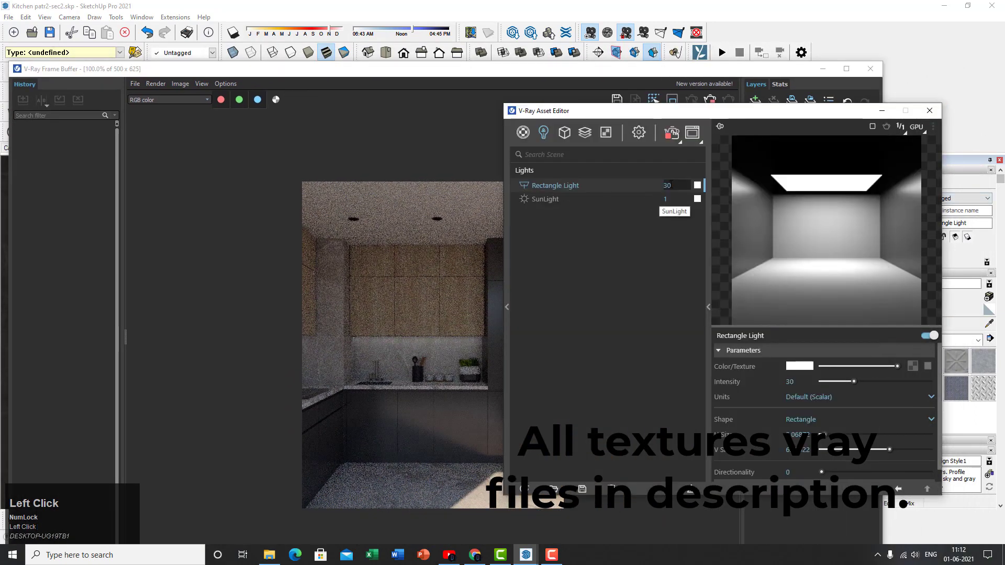
click(675, 185)
text(5000)
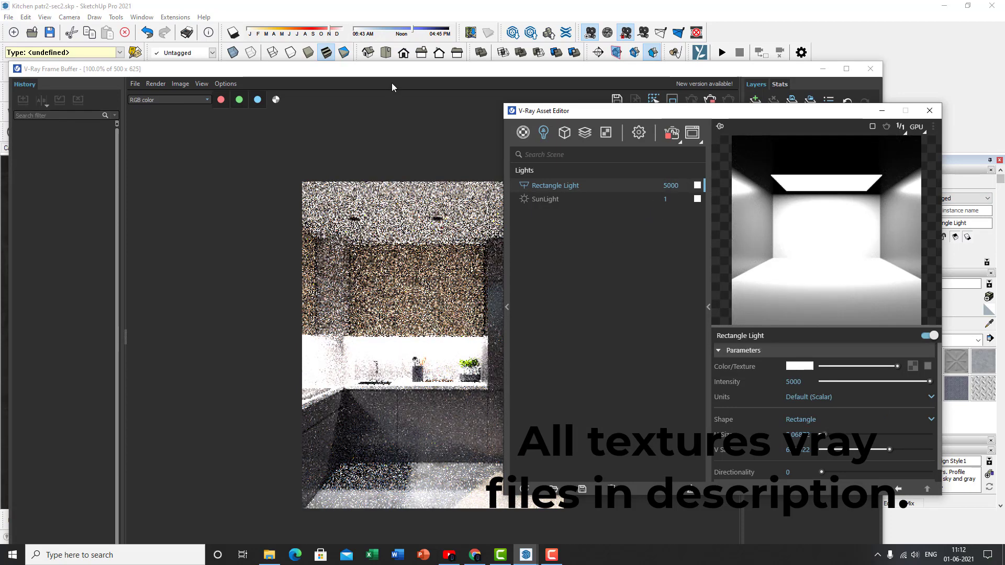
- Move the frame buffer aside to compare the modelled sink wall with the render, and bring the rendered image back into view
mouse_move(421, 76)
mouse_down()
mouse_move(497, 262)
mouse_move(457, 375)
mouse_up()
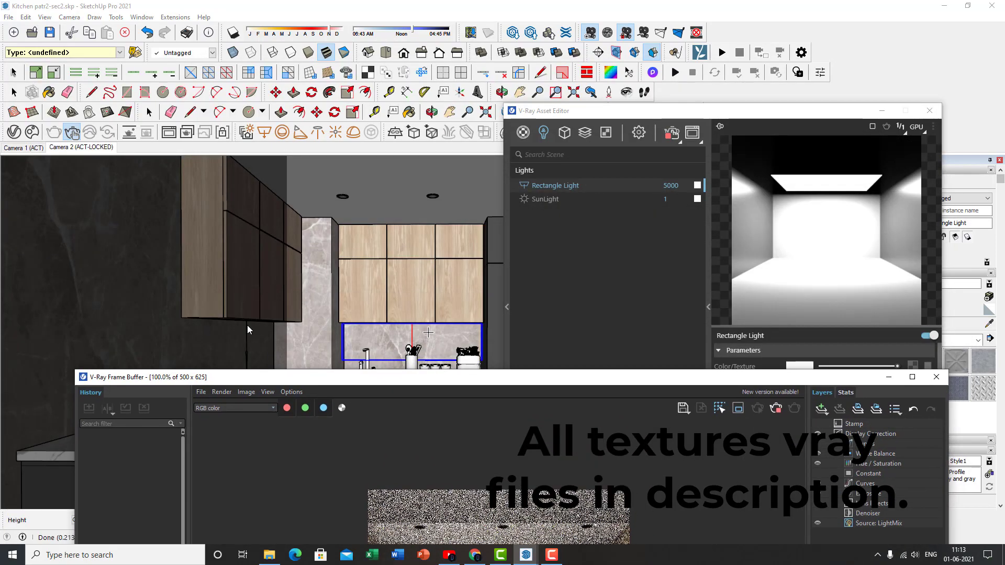
drag(467, 384, 473, 222)
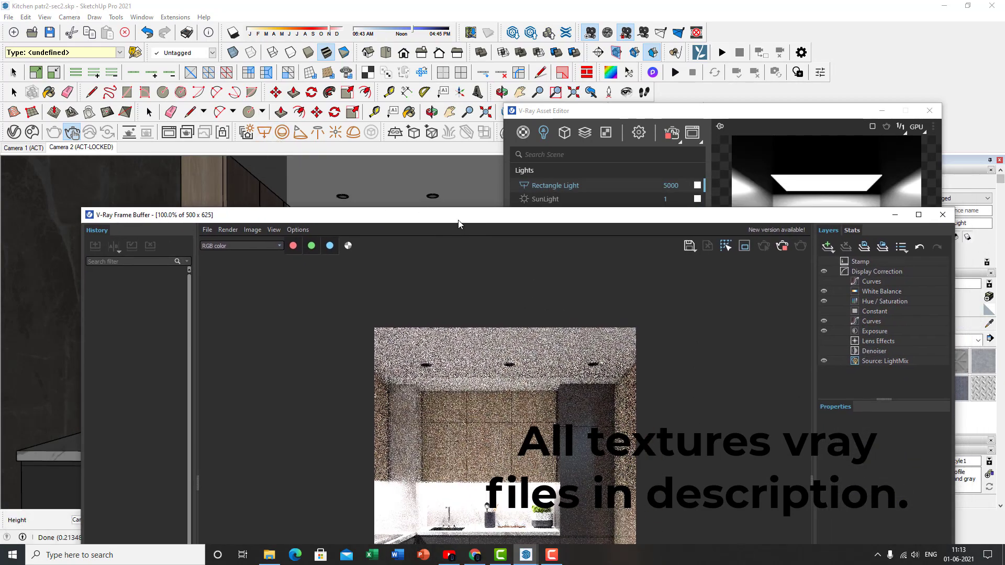
drag(460, 221, 431, 150)
mouse_move(498, 148)
mouse_down()
mouse_move(479, 145)
mouse_move(475, 123)
mouse_move(514, 151)
mouse_move(508, 440)
mouse_up()
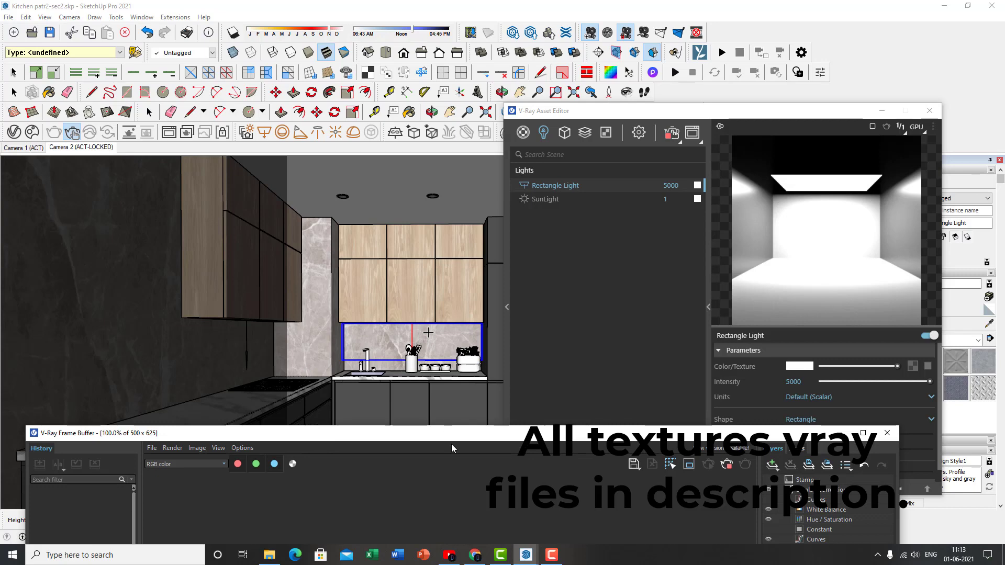
drag(451, 448, 277, 343)
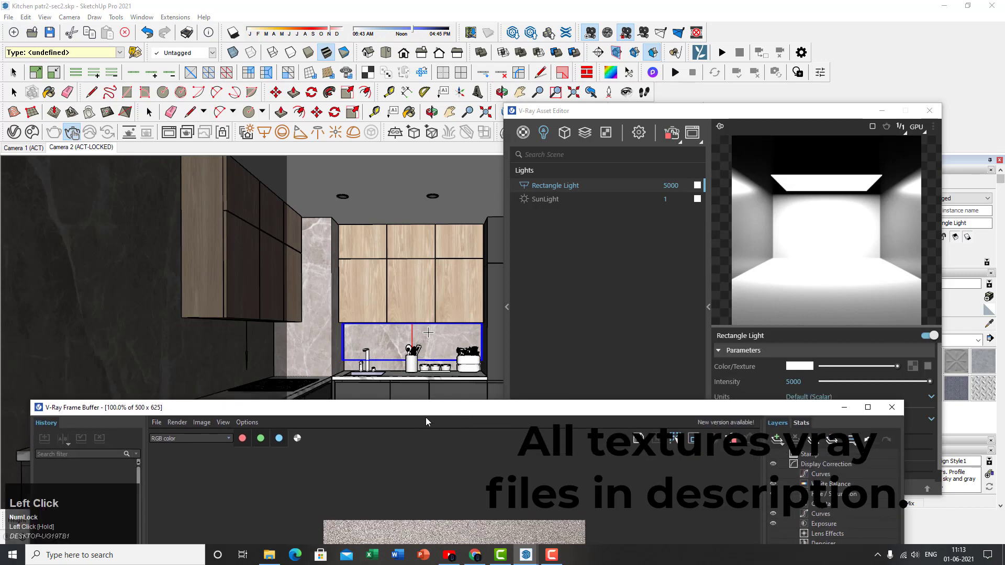
drag(425, 417, 377, 82)
- Set the Rectangle Light's intensity to 500
click(607, 187)
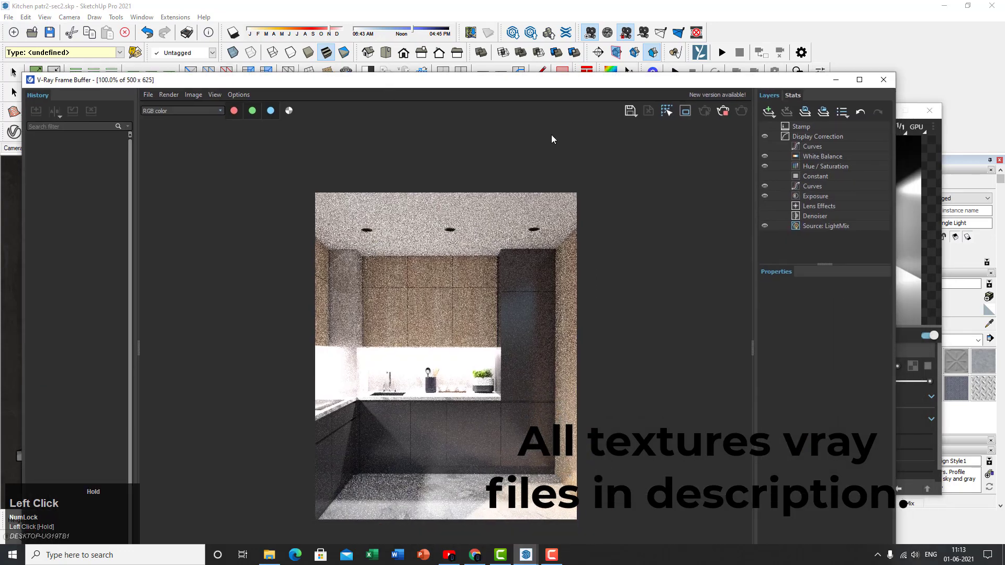
click(906, 286)
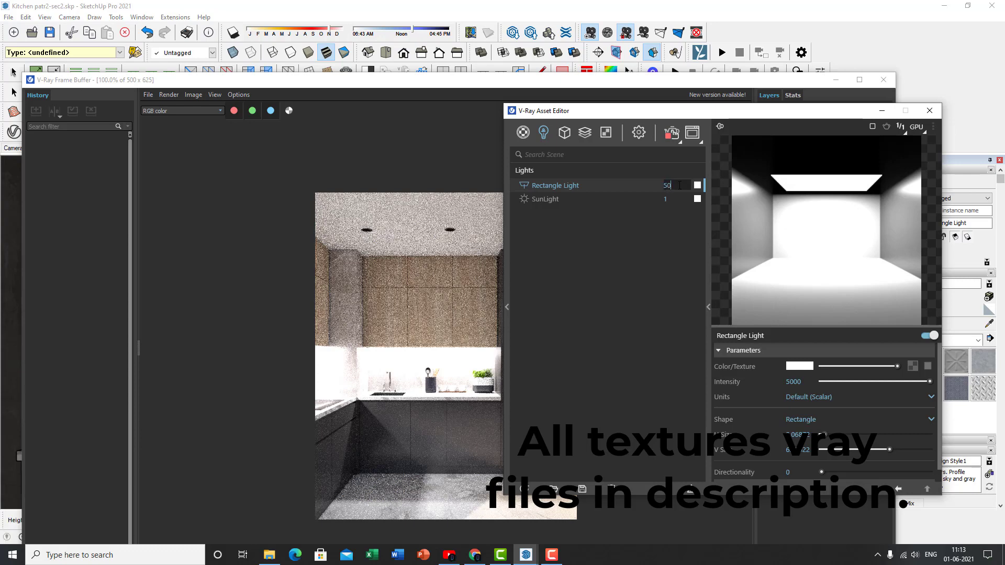
key(Return)
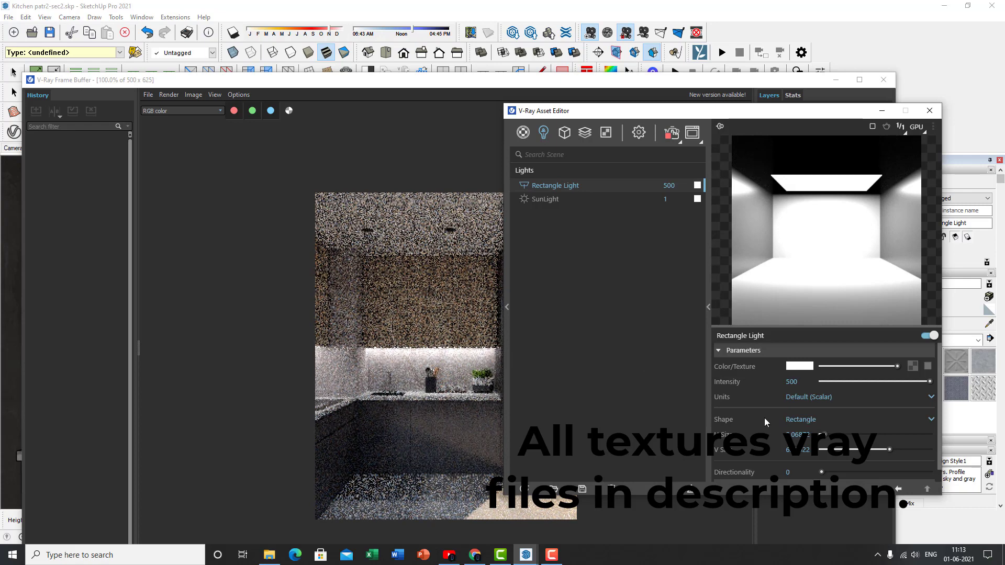
- Give the Rectangle Light a warm pale orange color of R 1, G 0.865, B 0.628
click(799, 369)
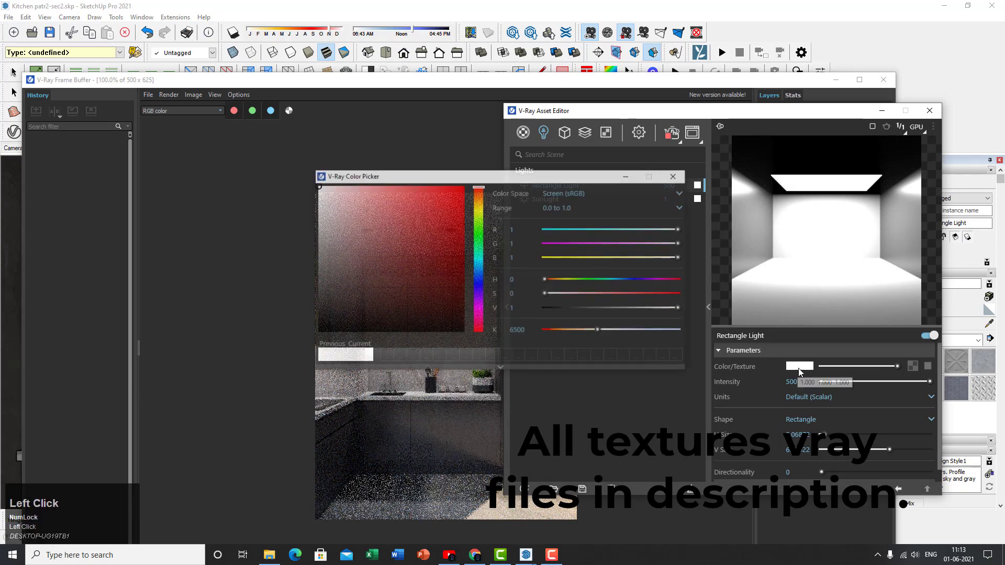
click(478, 202)
click(371, 193)
drag(374, 193, 372, 182)
drag(527, 178, 741, 148)
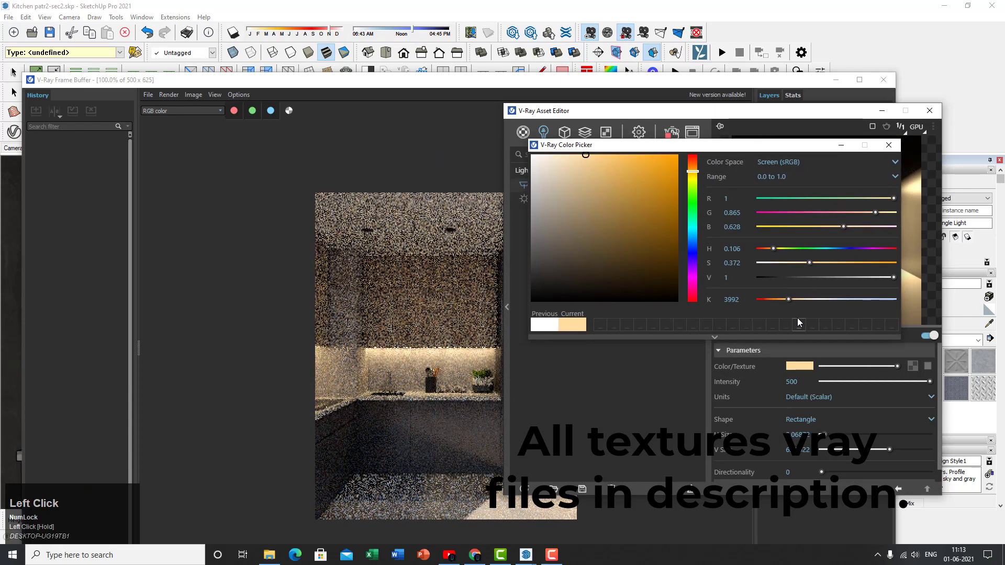
click(884, 148)
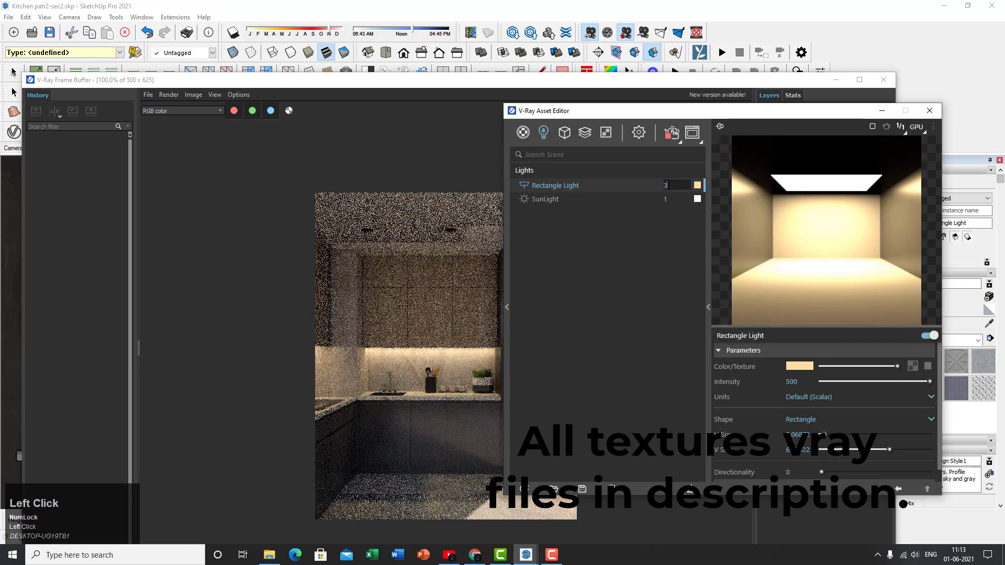
- Try an intensity of 300 for the Rectangle Light and settle on 250
text(300)
double_click(676, 186)
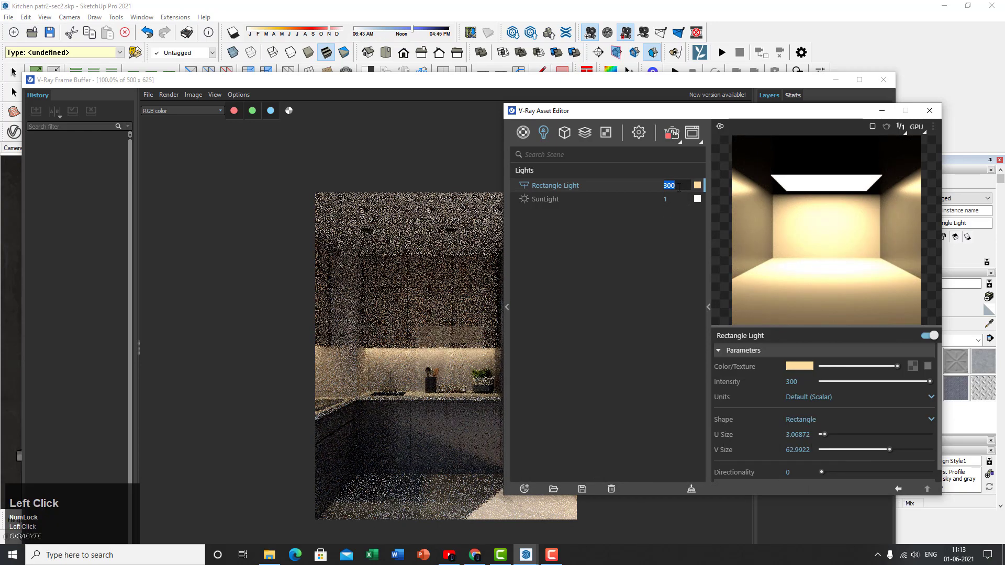
text(250)
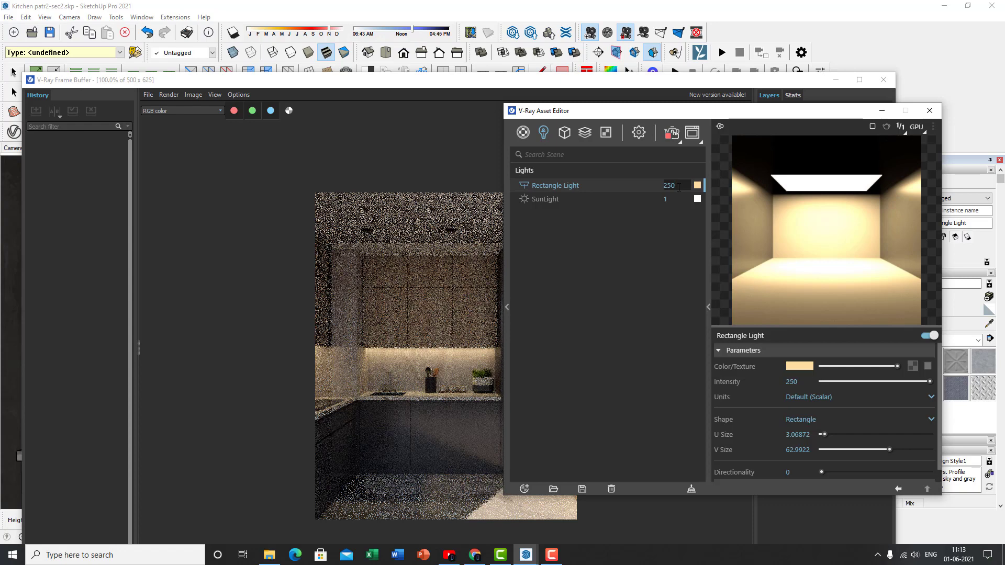
key(Return)
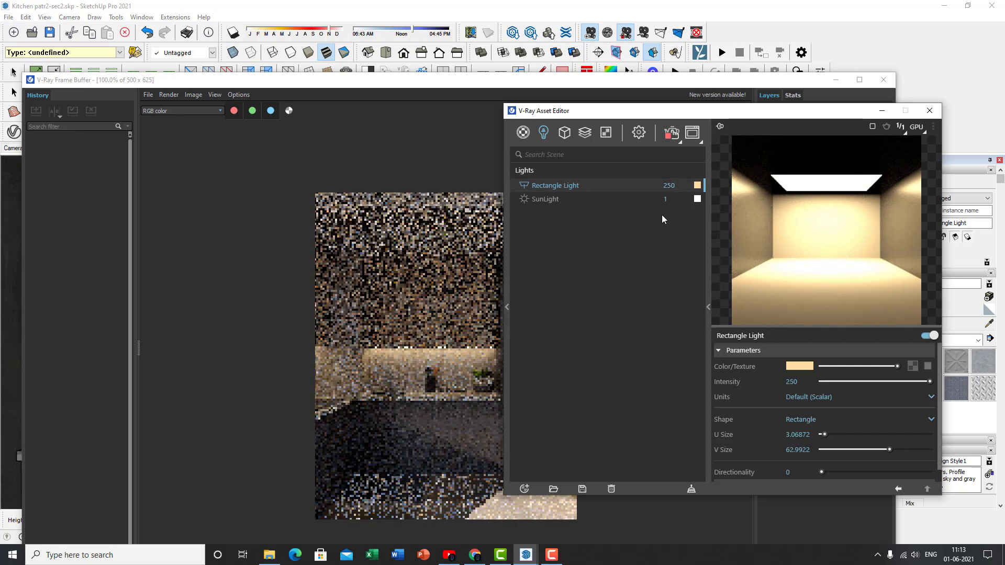
- Select the SunLight in the light list and set its intensity to 0.01
drag(704, 114, 657, 119)
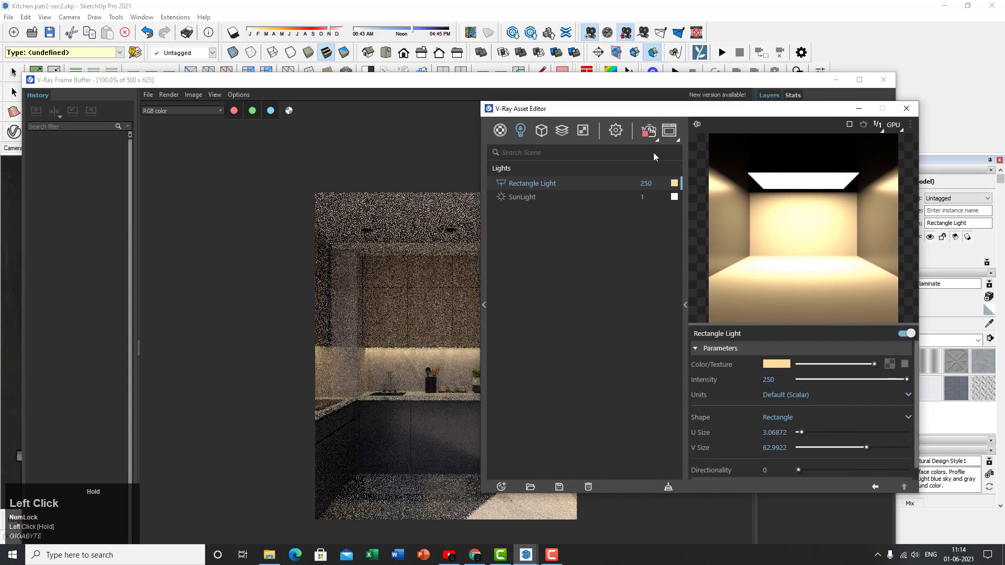
click(552, 197)
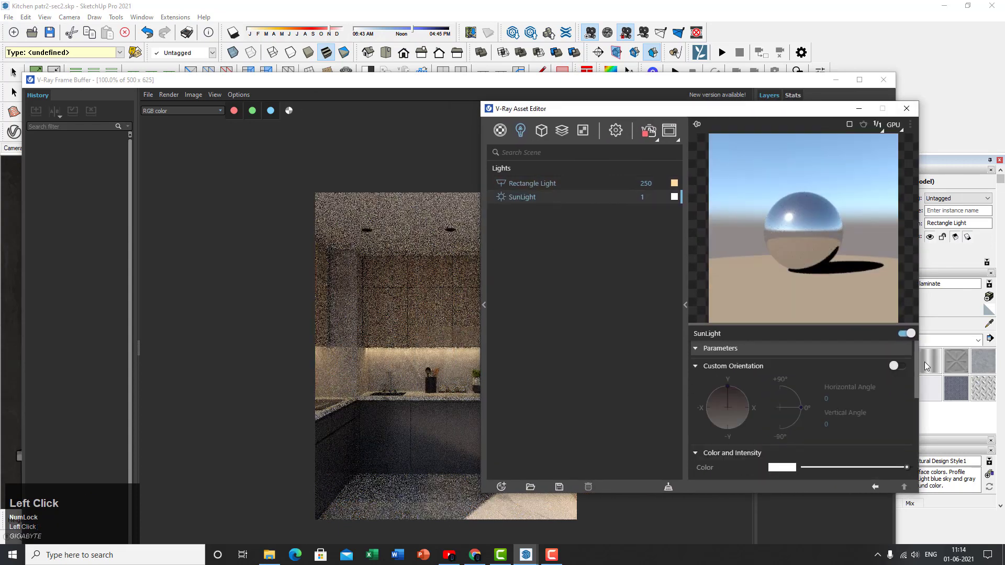
click(652, 198)
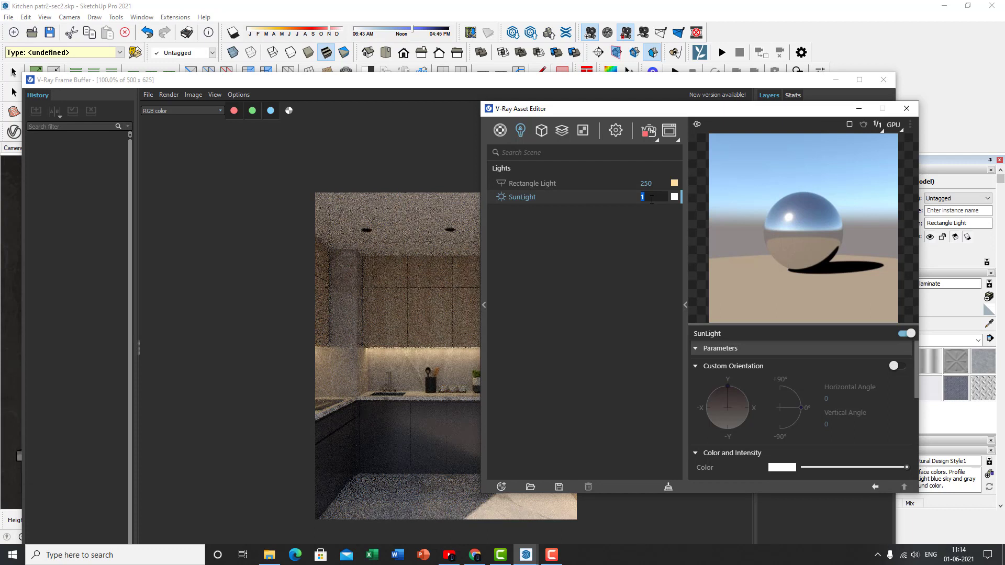
text(1)
key(Return)
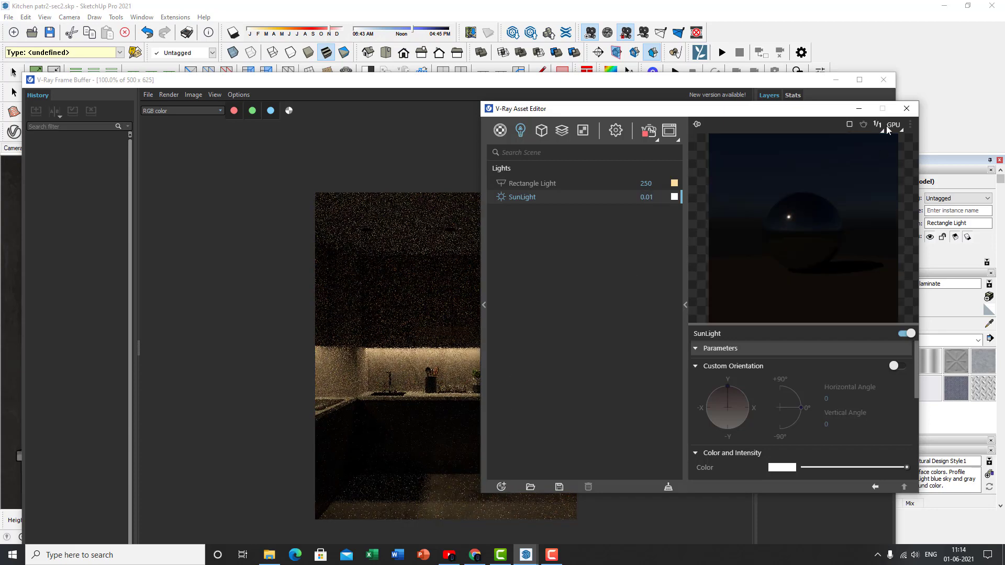
- Close the Asset Editor, stop the interactive render, and close the frame buffer
click(907, 110)
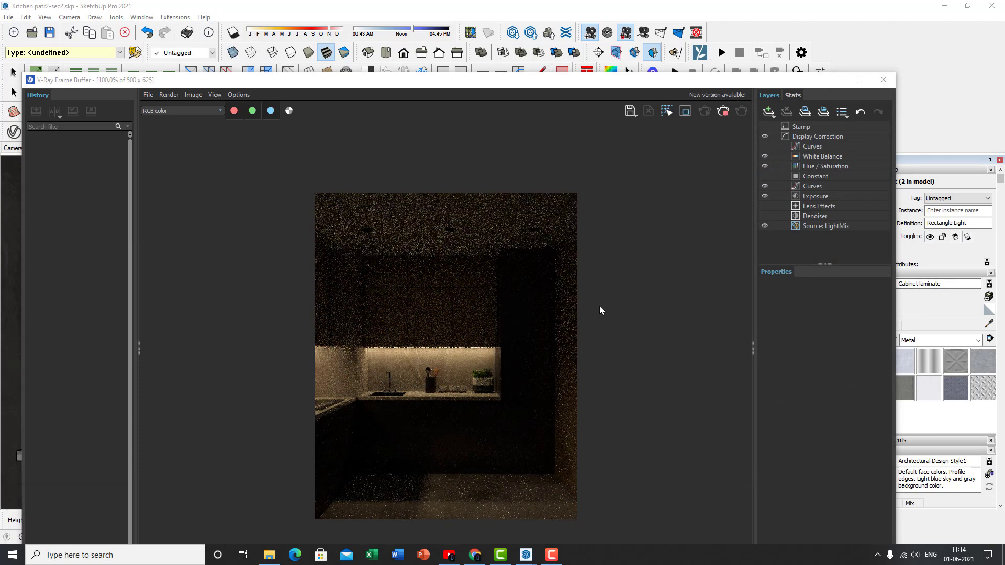
click(723, 111)
click(885, 79)
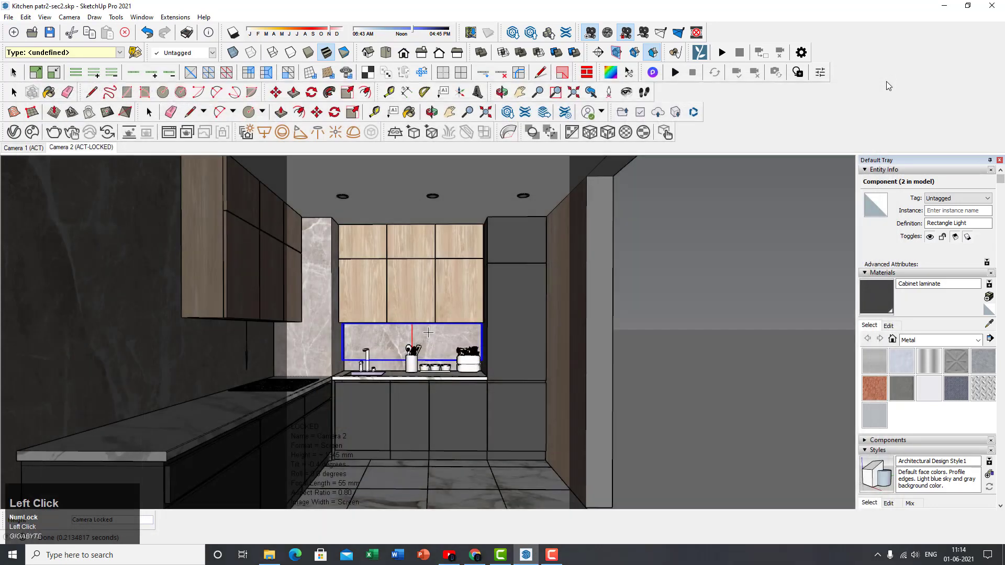
- Place a V-Ray Spot Light at the centre of the leftmost recessed ceiling downlight
middle_click(402, 333)
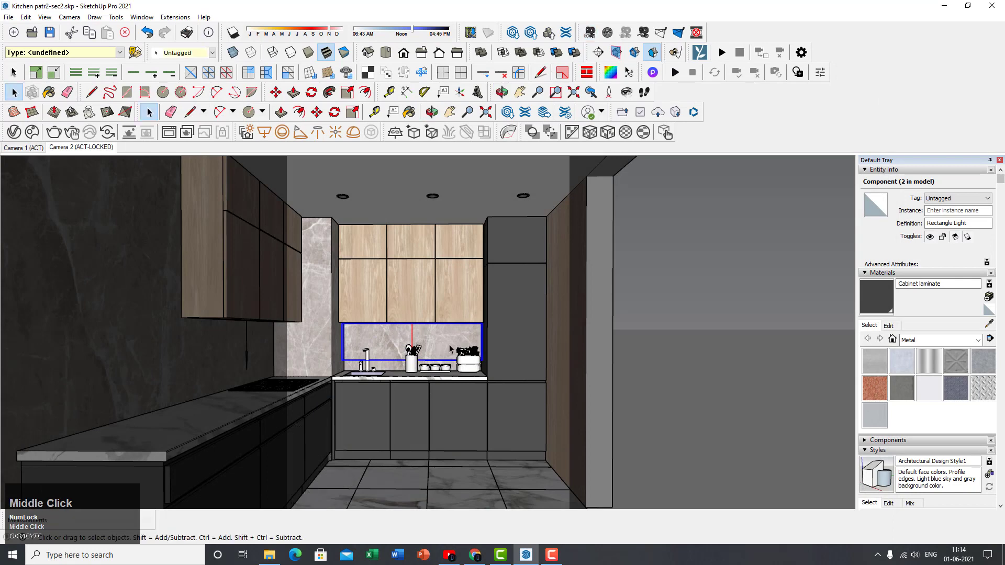
scroll(355, 285, up, 2)
middle_drag(402, 333, 388, 314)
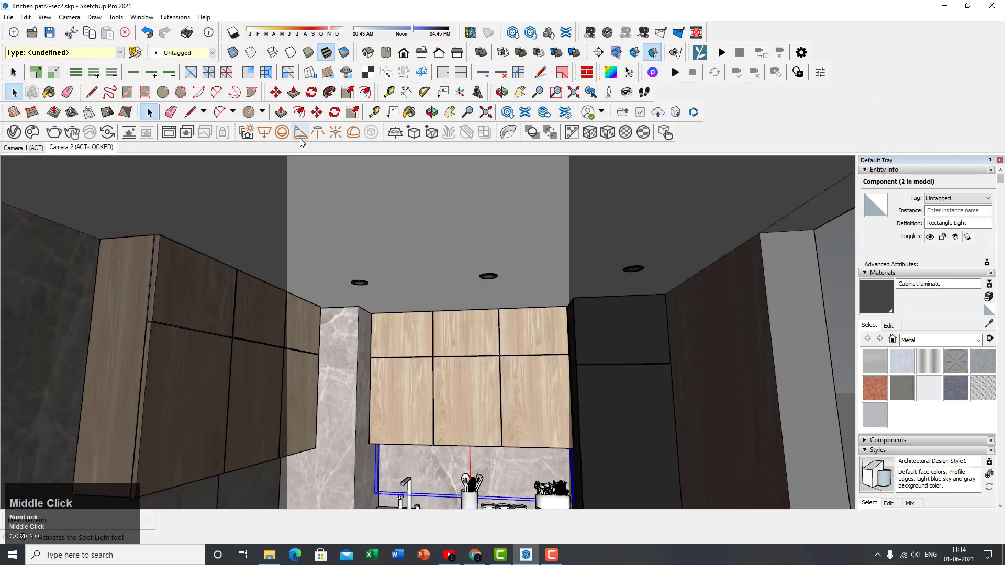
click(299, 134)
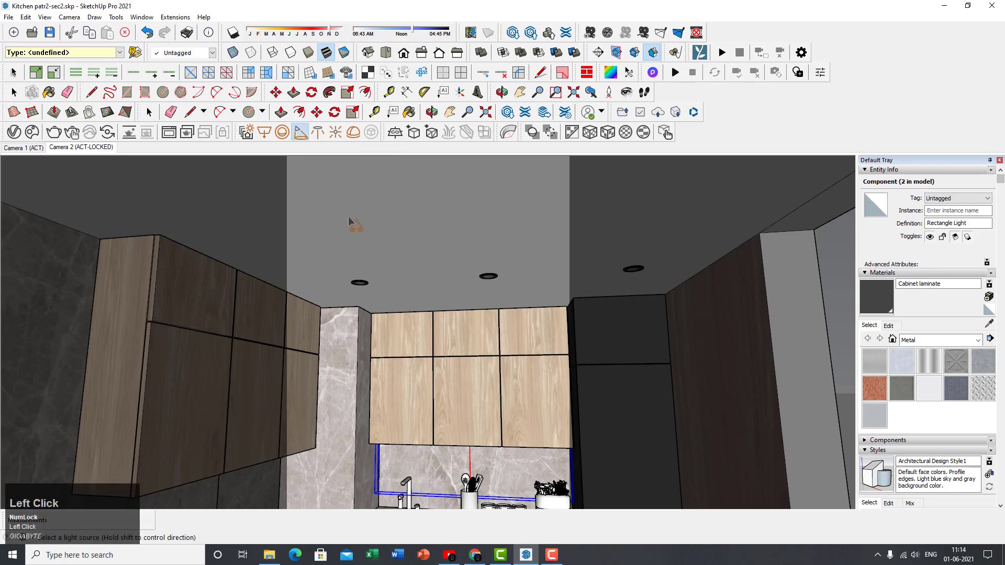
scroll(361, 241, up, 2)
middle_drag(361, 240, 387, 218)
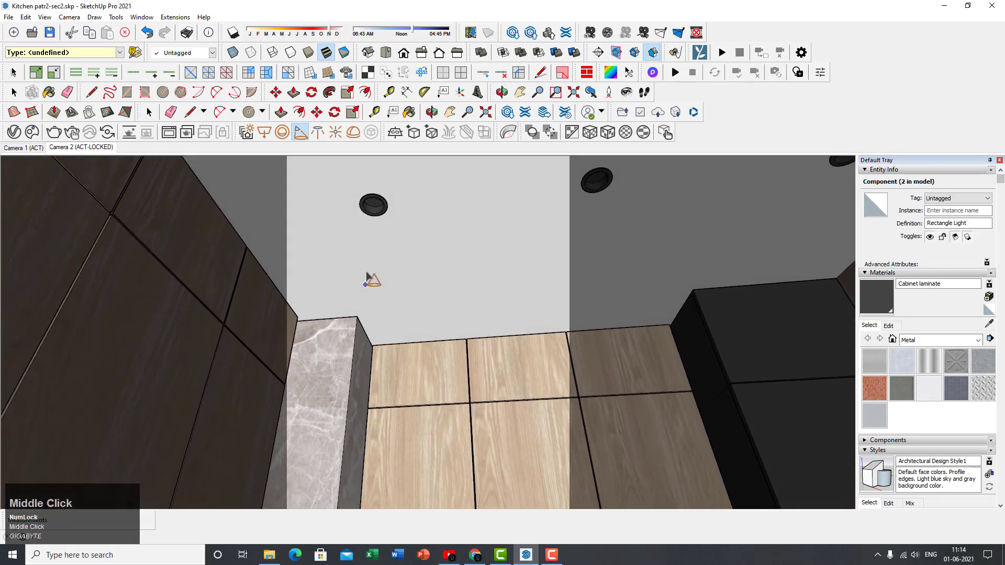
scroll(384, 262, up, 2)
middle_drag(381, 292, 342, 158)
scroll(382, 251, up, 2)
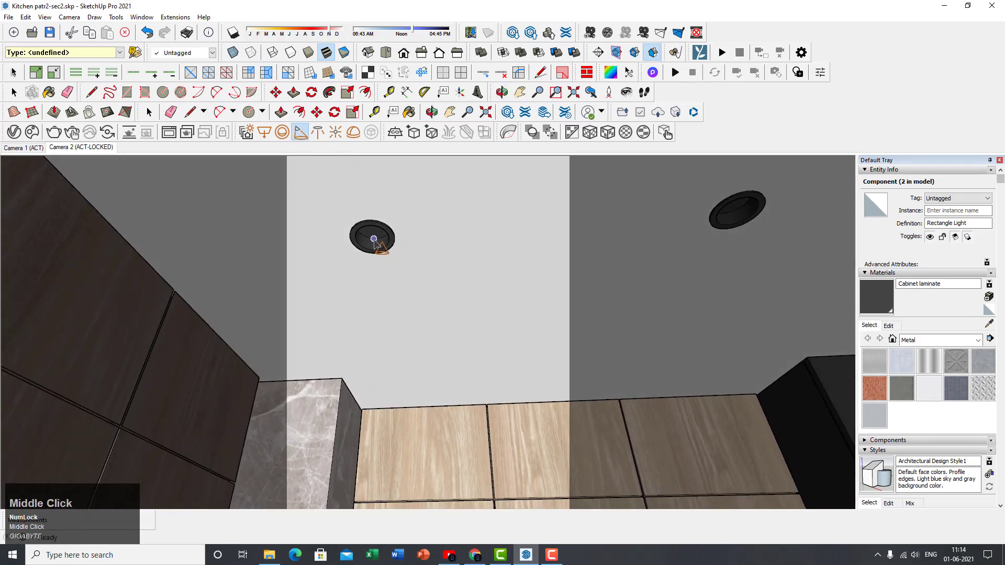
middle_drag(372, 230, 395, 179)
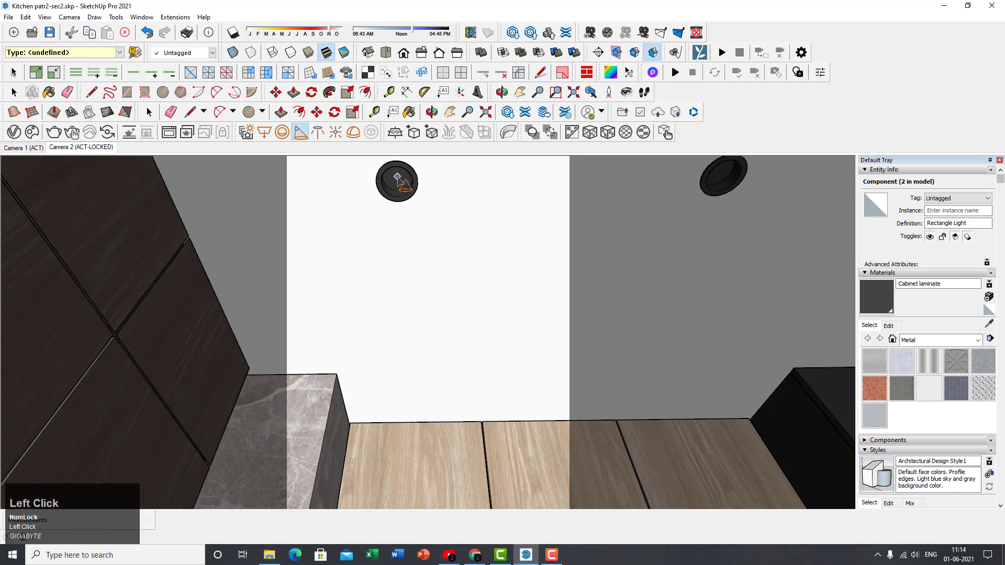
middle_drag(460, 204, 456, 287)
key(space)
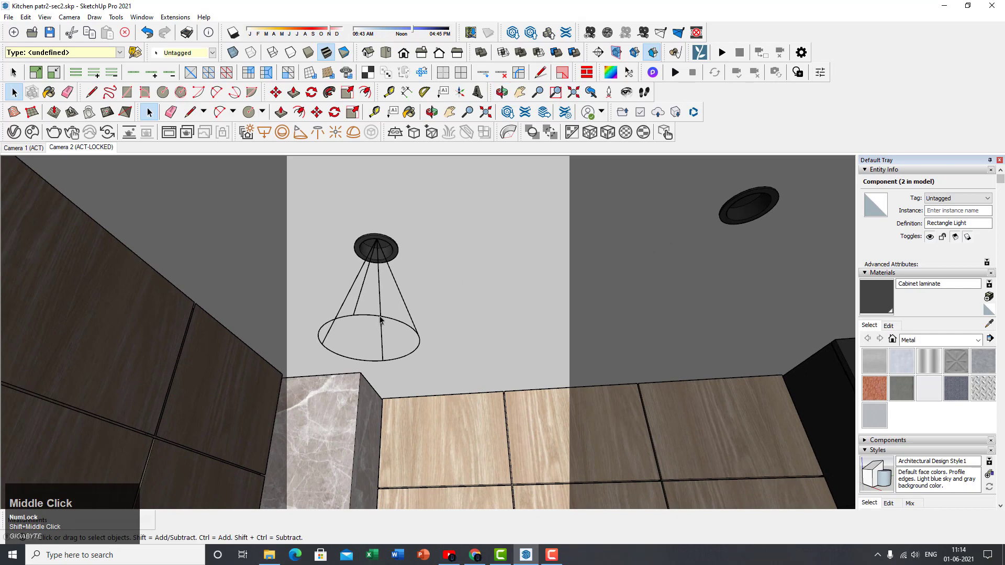
- Copy the spot light horizontally into the middle ceiling downlight
click(384, 319)
middle_drag(384, 325, 404, 306)
key(m)
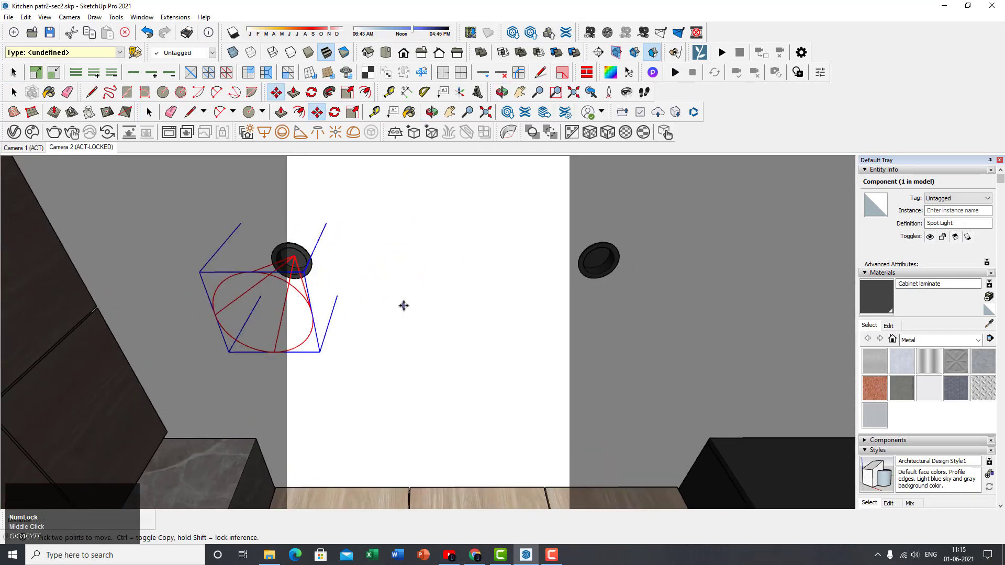
key(ctrl)
click(404, 306)
shift+middle_drag(572, 314, 410, 292)
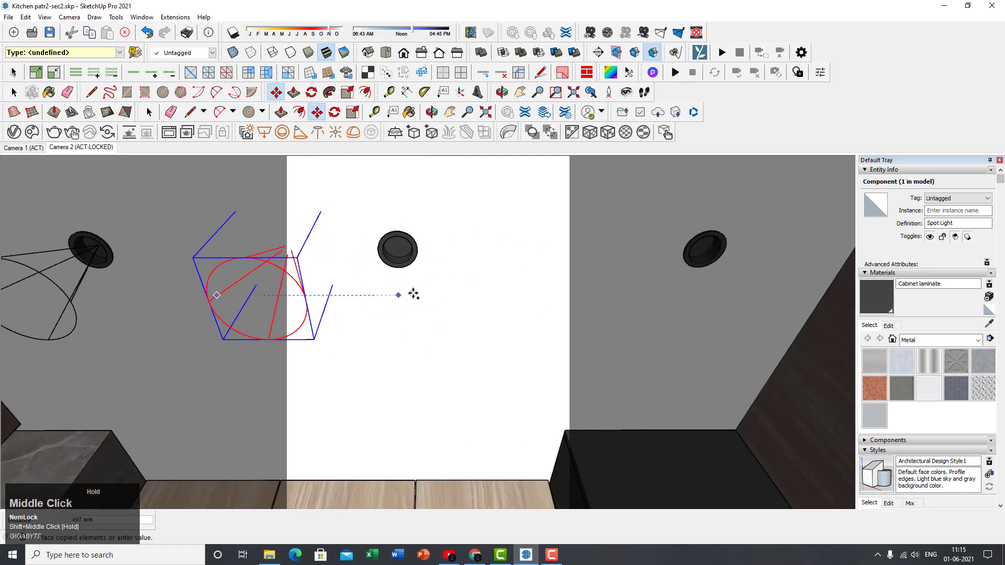
click(503, 290)
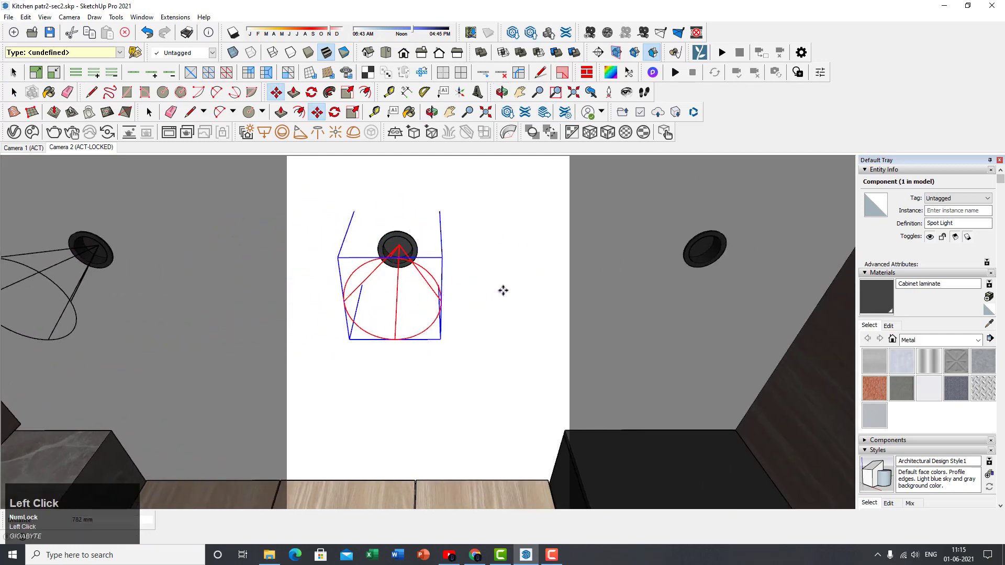
- Copy the spot light from the middle downlight into the rightmost ceiling downlight
shift+middle_drag(500, 294, 359, 298)
click(352, 295)
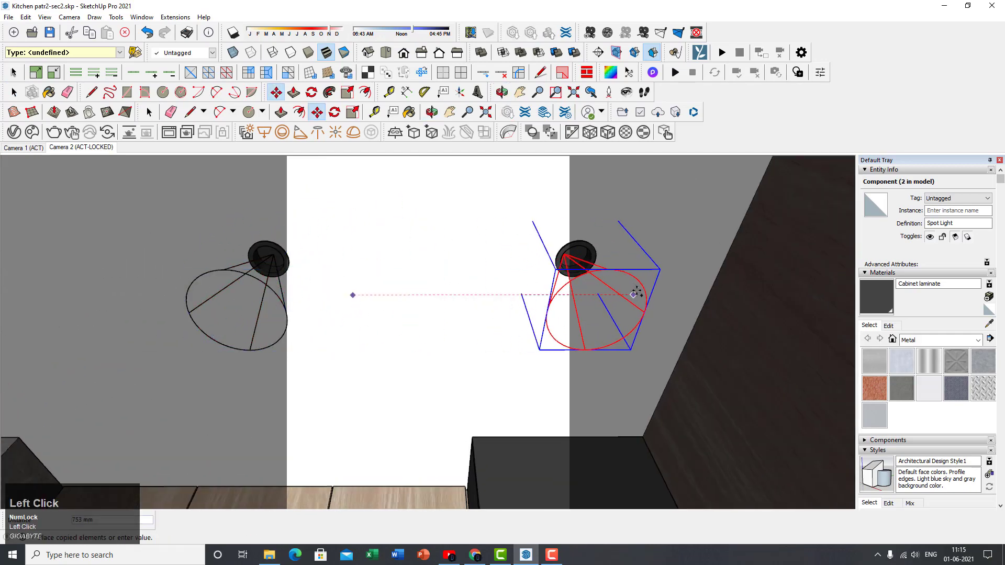
click(523, 314)
scroll(512, 314, down, 3)
middle_drag(511, 314, 422, 386)
key(space)
scroll(467, 330, down, 3)
middle_drag(466, 330, 455, 383)
- Return to the Camera 2 scene and start an interactive V-Ray render
click(77, 149)
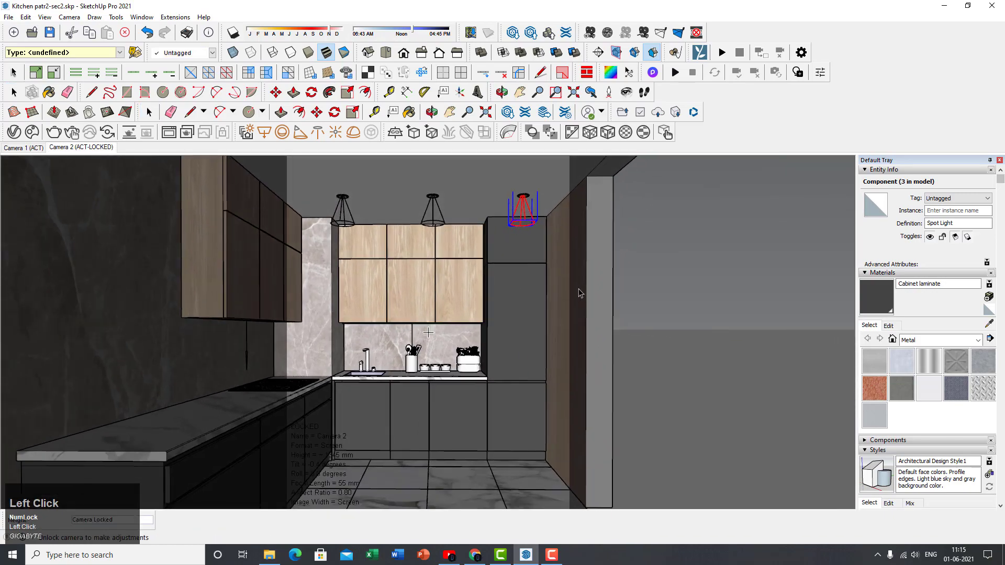
click(73, 133)
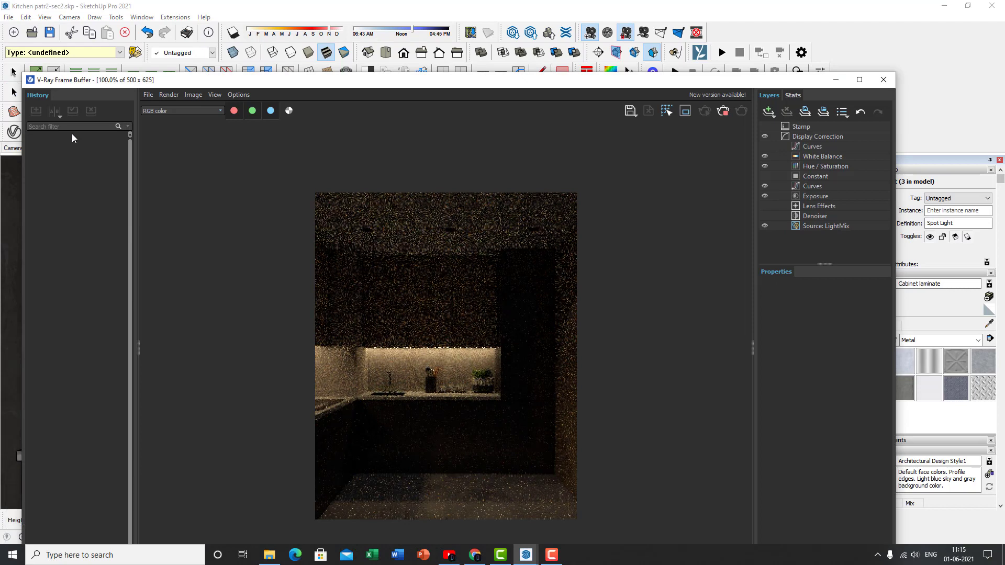
mouse_move(383, 94)
mouse_down()
mouse_move(423, 105)
mouse_move(500, 250)
mouse_move(502, 125)
mouse_up()
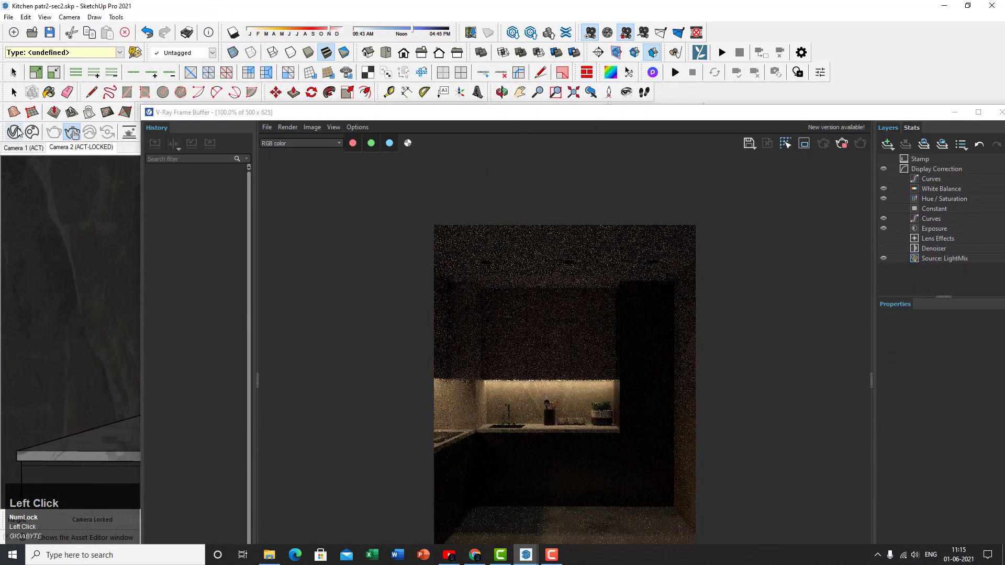
- Open the V-Ray Asset Editor's light list and set the Spot Light intensity to 10000
click(106, 134)
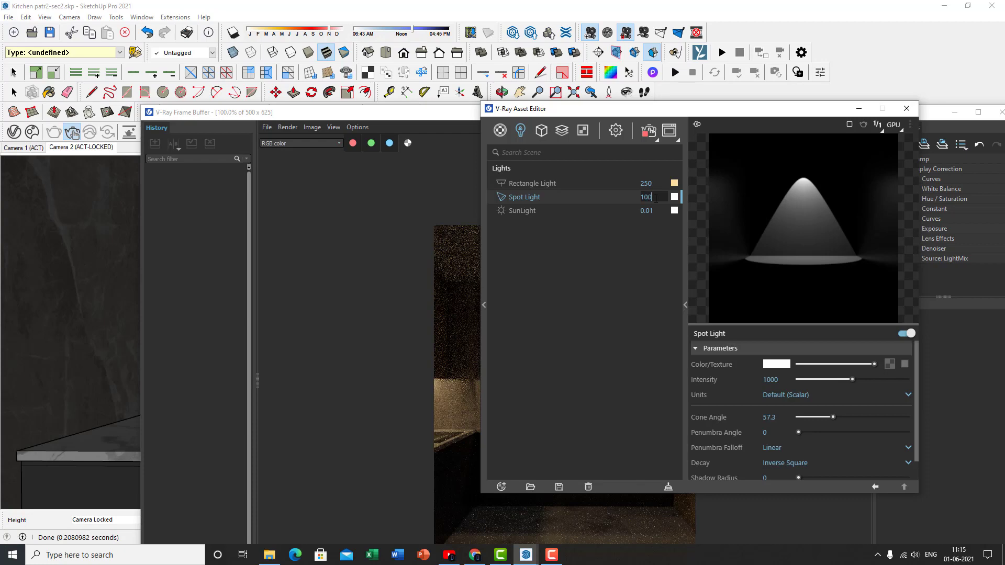
text(00)
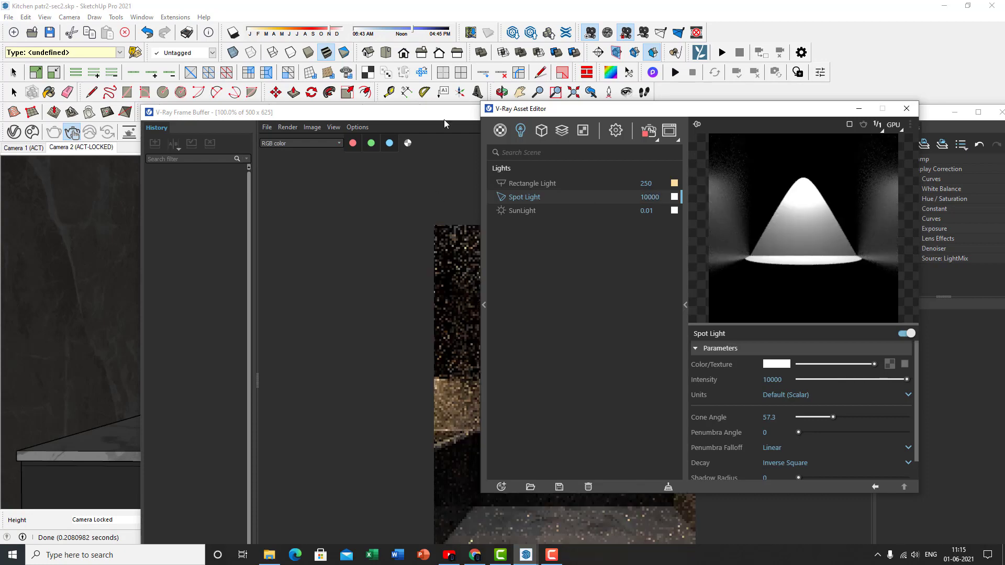
drag(444, 120, 324, 122)
click(757, 109)
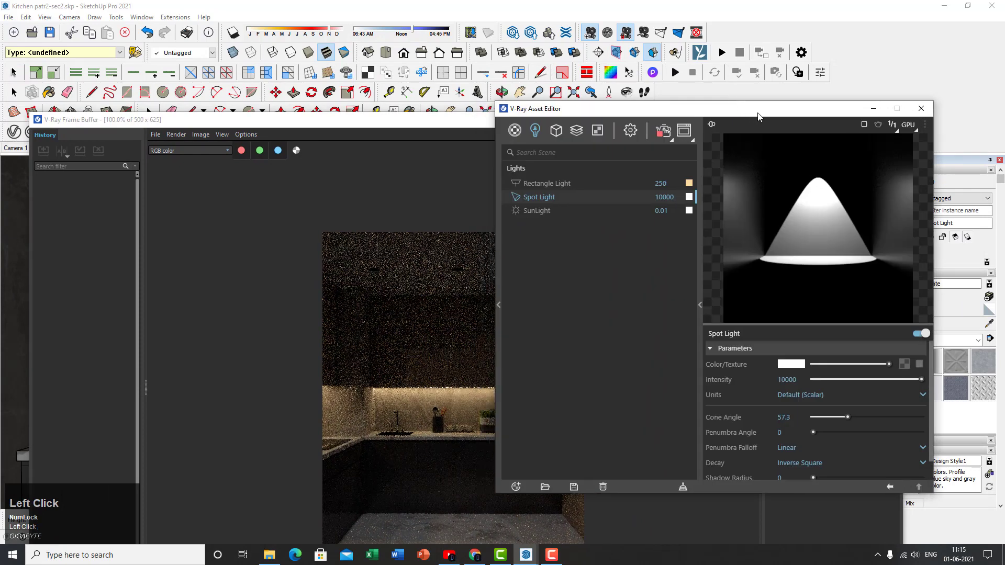
drag(757, 116, 796, 253)
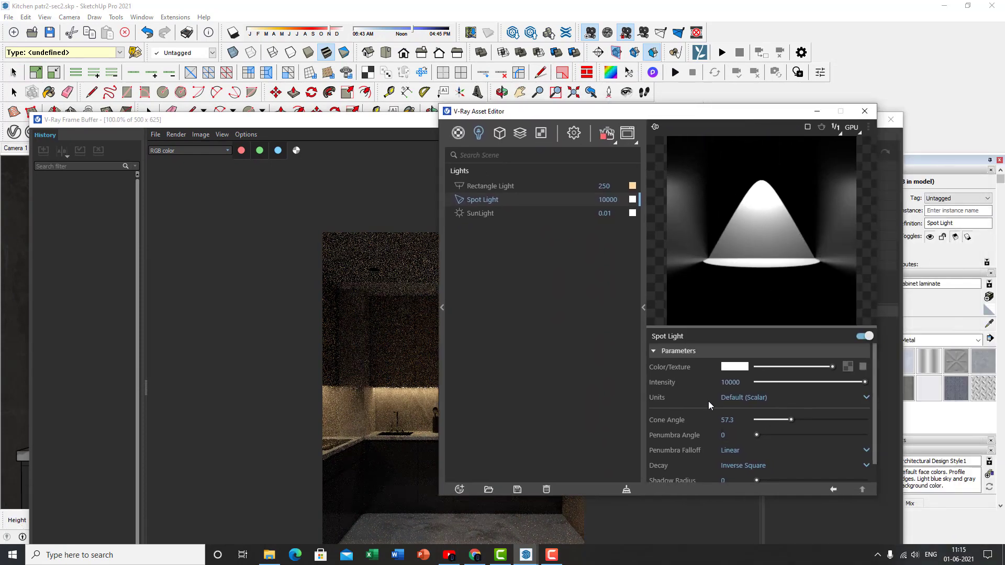
- Soften and narrow the Spot Light with a penumbra angle of 42.48 and a cone angle of 30.34
scroll(733, 400, down, 1)
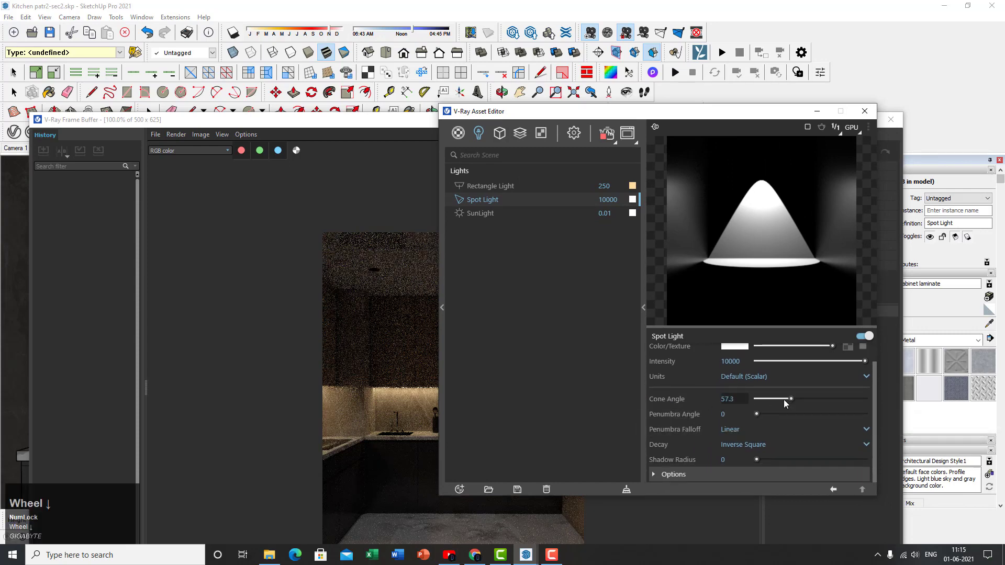
drag(763, 414, 782, 414)
drag(555, 111, 667, 117)
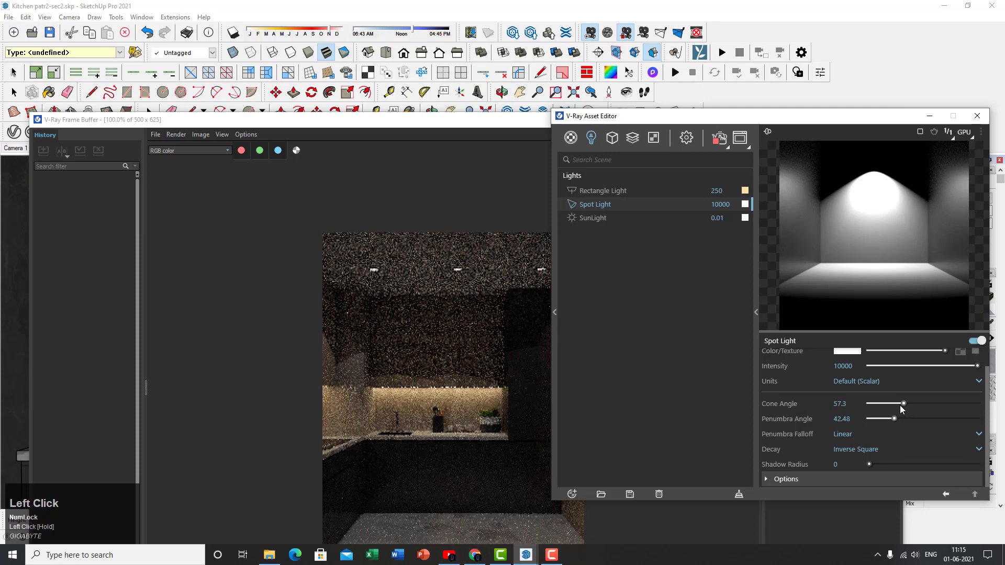
drag(901, 407, 889, 406)
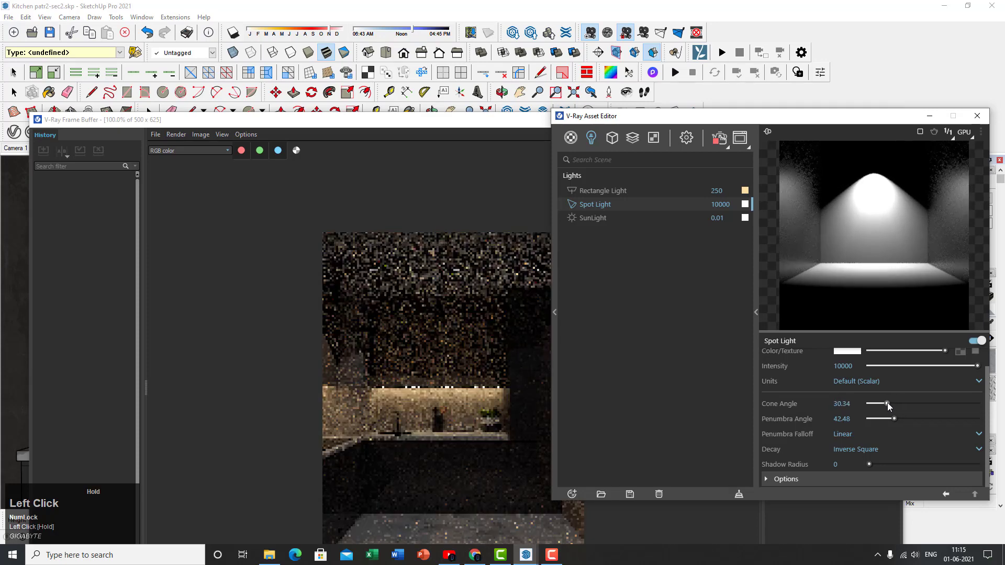
click(446, 124)
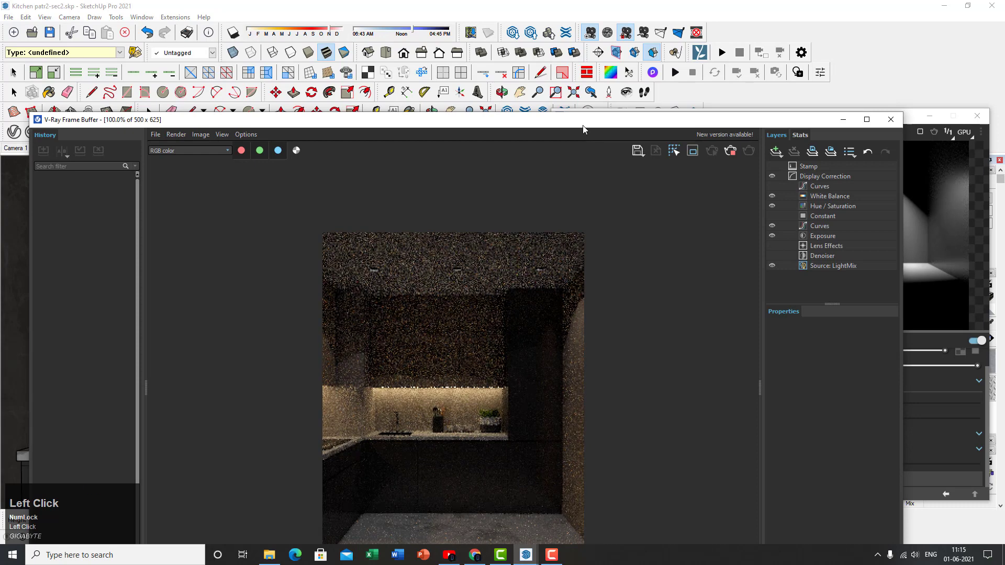
drag(586, 121, 514, 114)
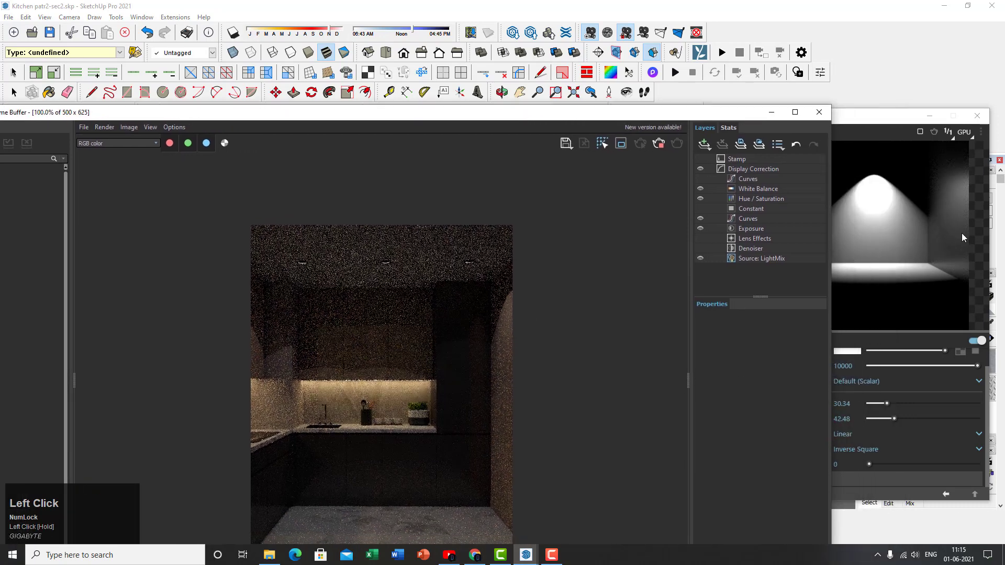
- Raise the Spot Light intensity to 12000 and check the render in the frame buffer
click(877, 116)
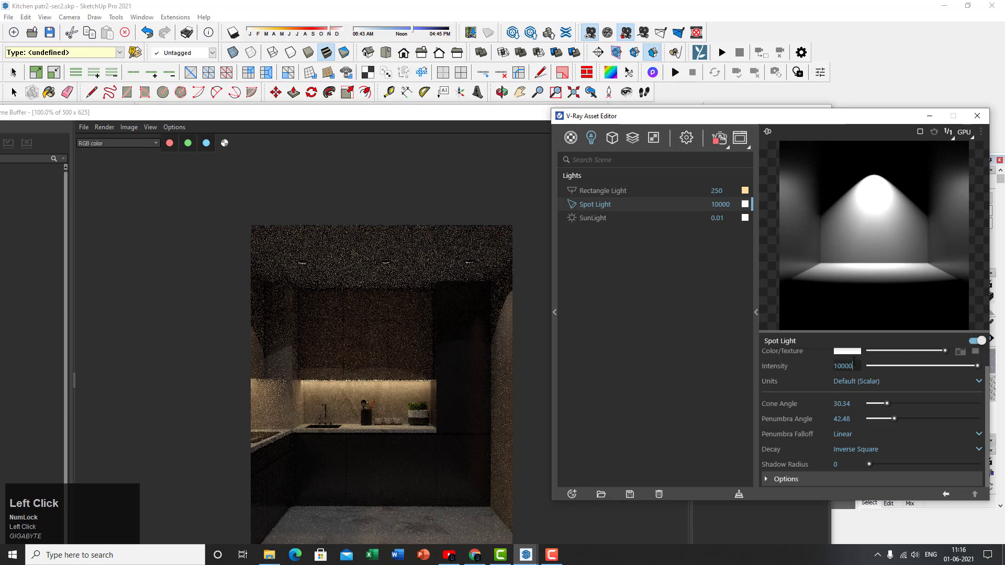
text(0)
key(Return)
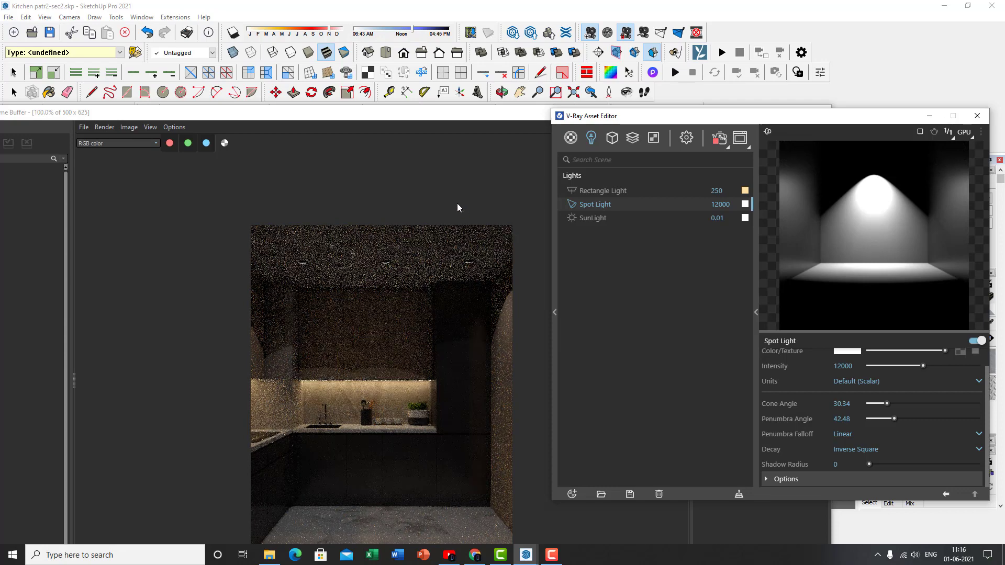
click(417, 115)
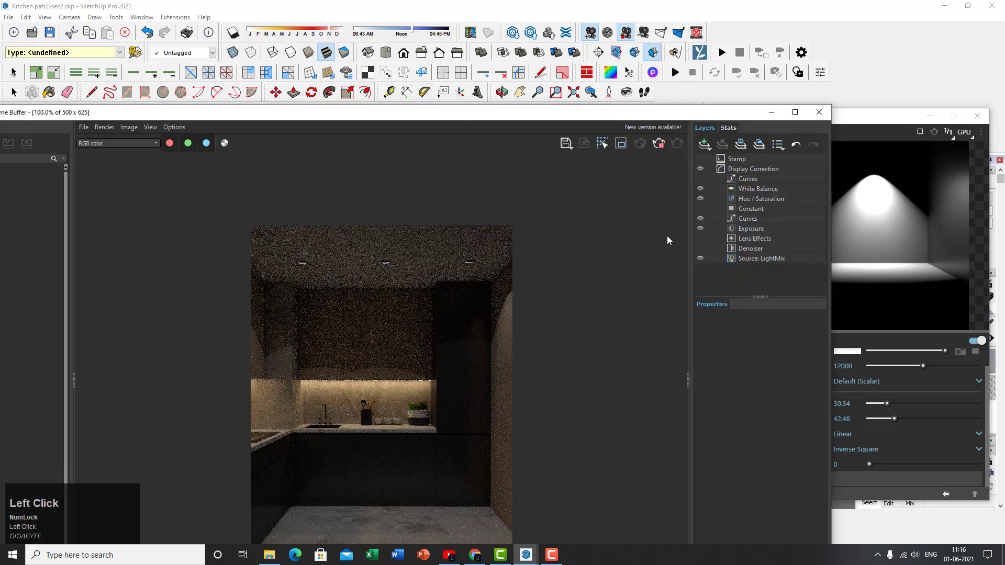
- Stop the interactive render and close the frame buffer and the Asset Editor
click(664, 147)
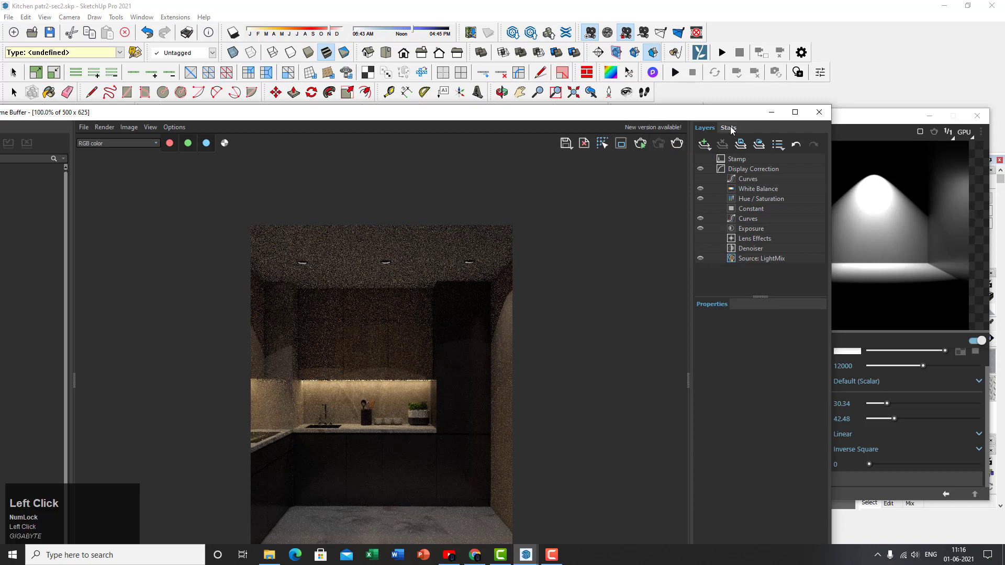
click(820, 112)
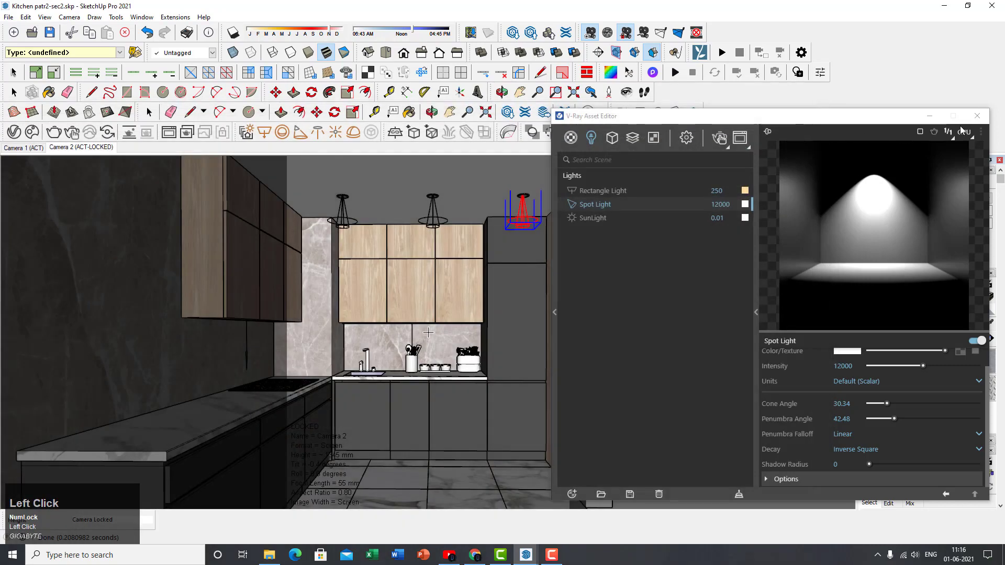
click(977, 116)
- Open the reference kitchen photo from the Youtube designs folder 7 on drive G, examine its lighting, and return to the model
middle_drag(372, 284, 420, 372)
scroll(380, 359, down, 2)
scroll(380, 360, down, 2)
scroll(416, 349, up, 3)
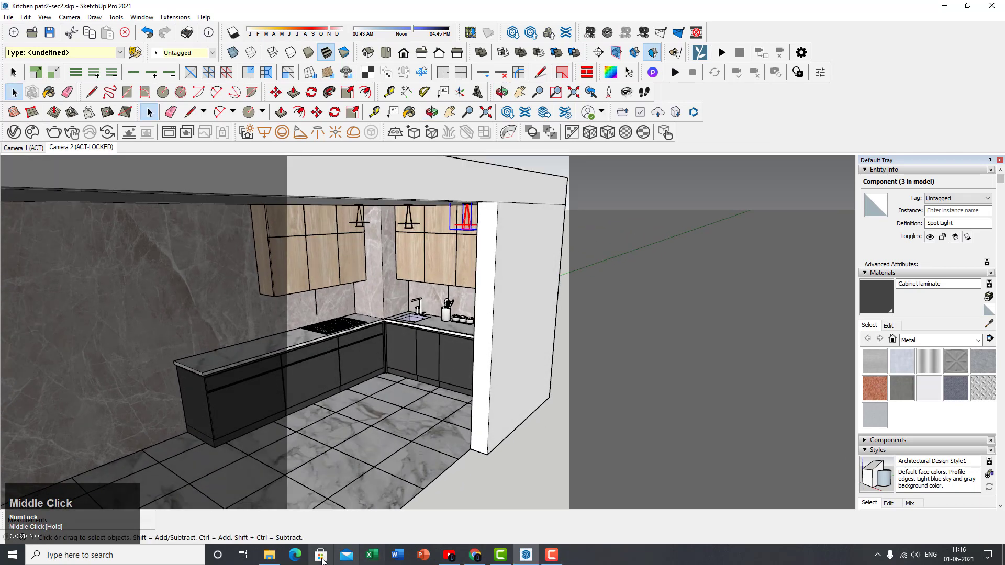
click(273, 558)
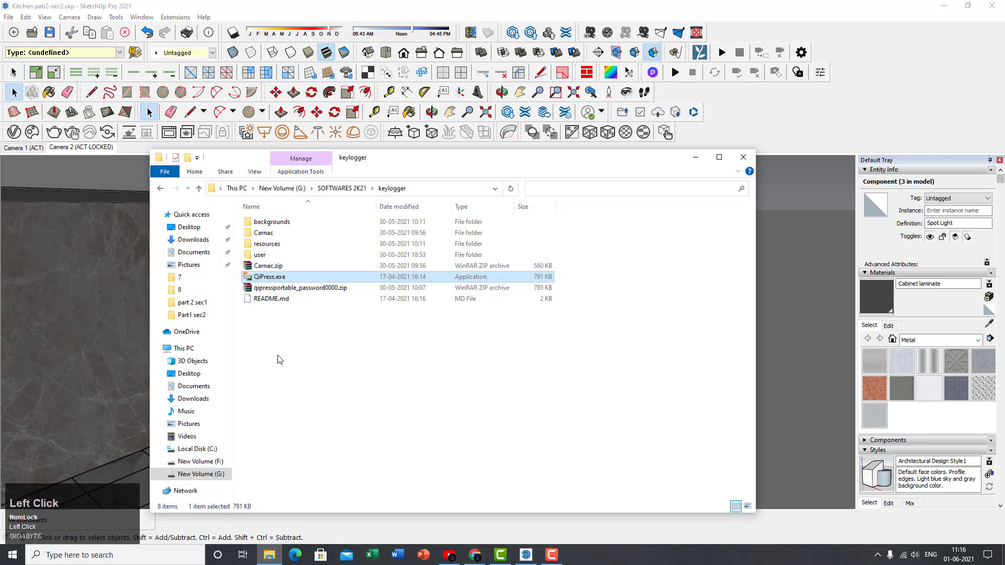
click(220, 474)
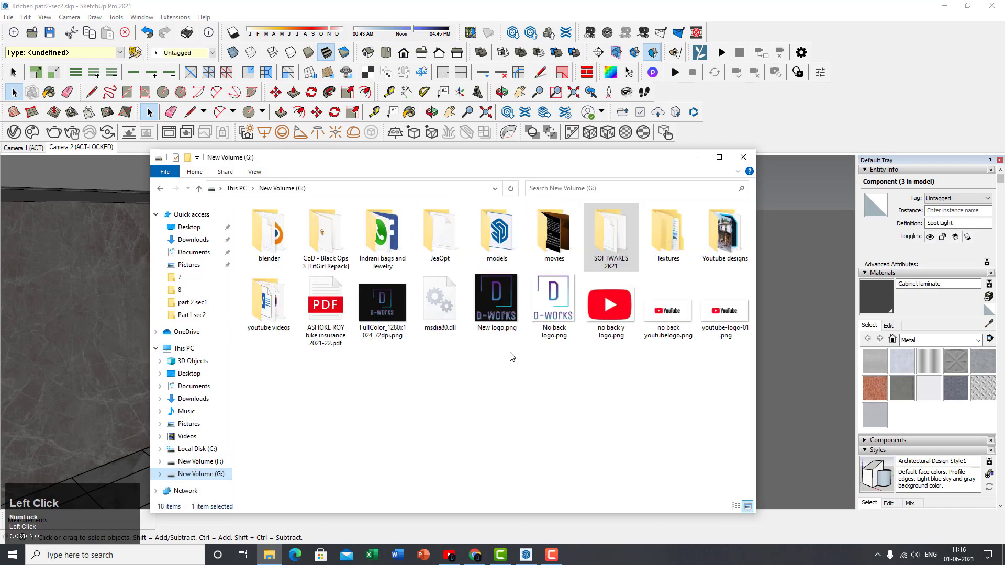
double_click(724, 234)
double_click(619, 252)
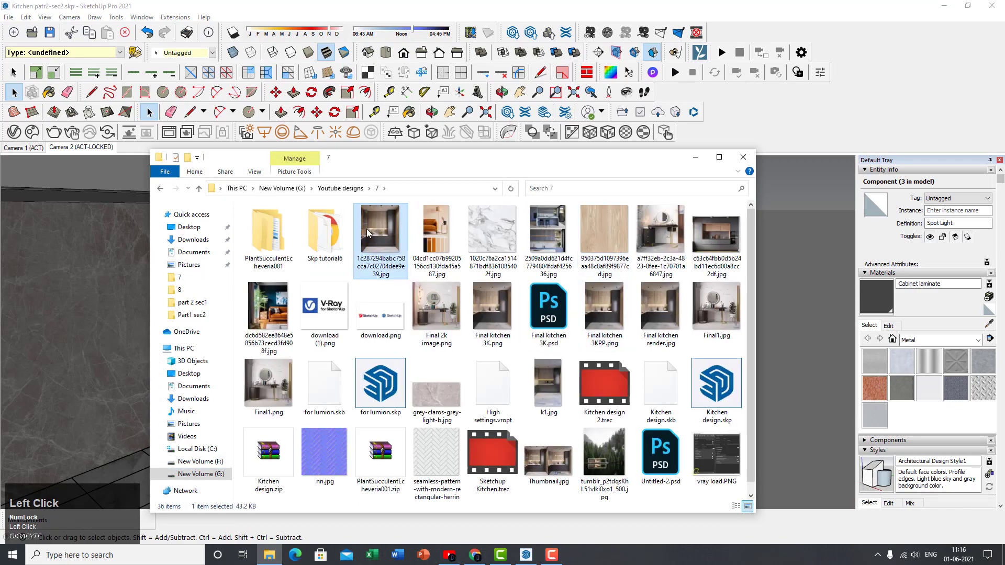
double_click(380, 241)
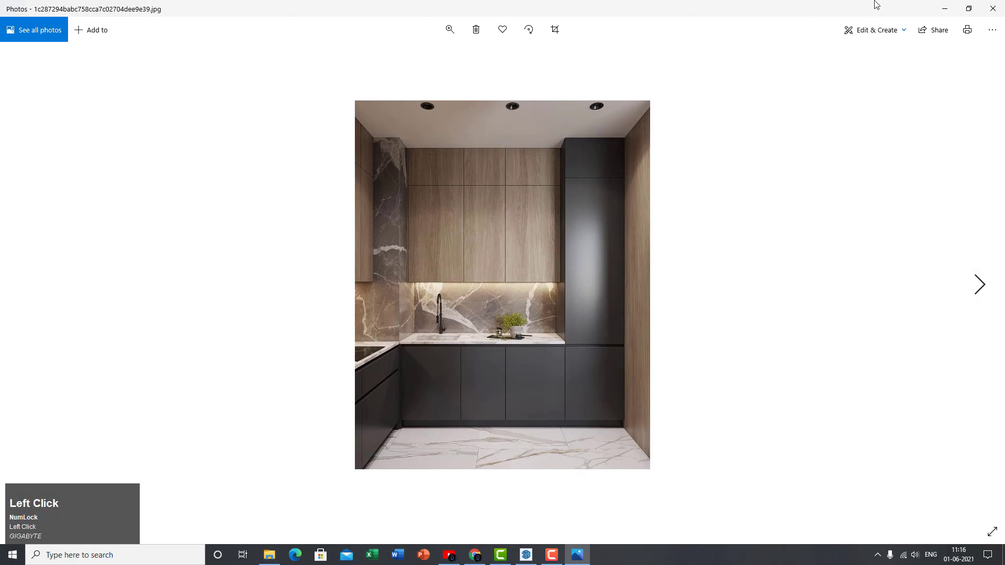
click(944, 8)
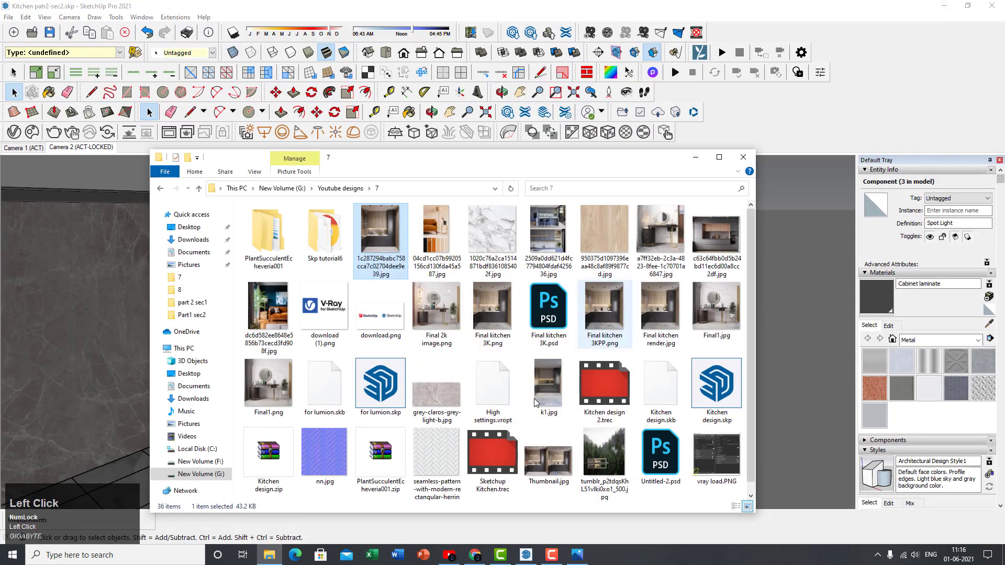
click(694, 160)
- Draw a V-Ray rectangle light across the marble floor beside the open end of the side wall
scroll(499, 337, down, 5)
middle_drag(500, 336, 485, 309)
click(265, 133)
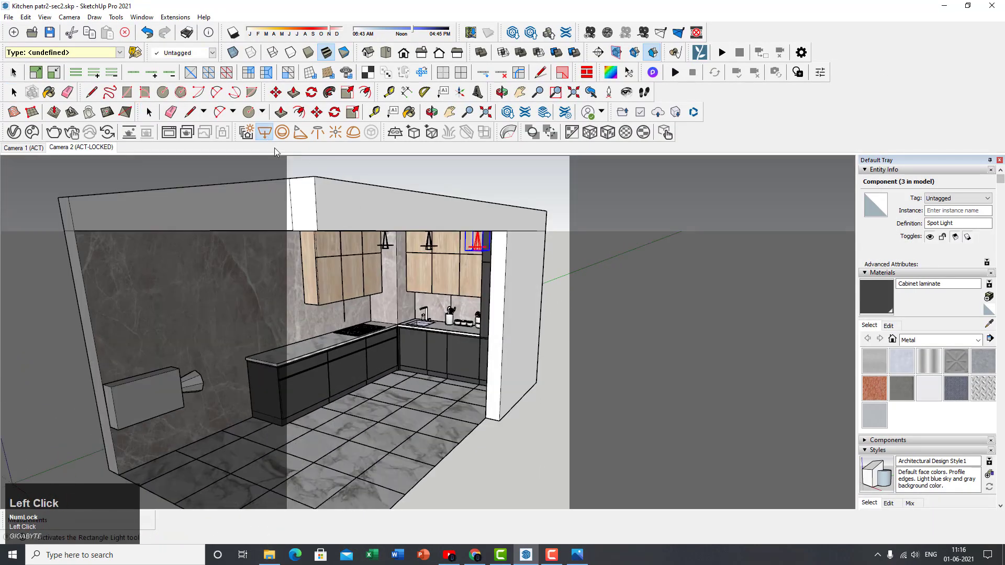
middle_drag(421, 405, 416, 417)
shift+middle_drag(384, 487, 414, 452)
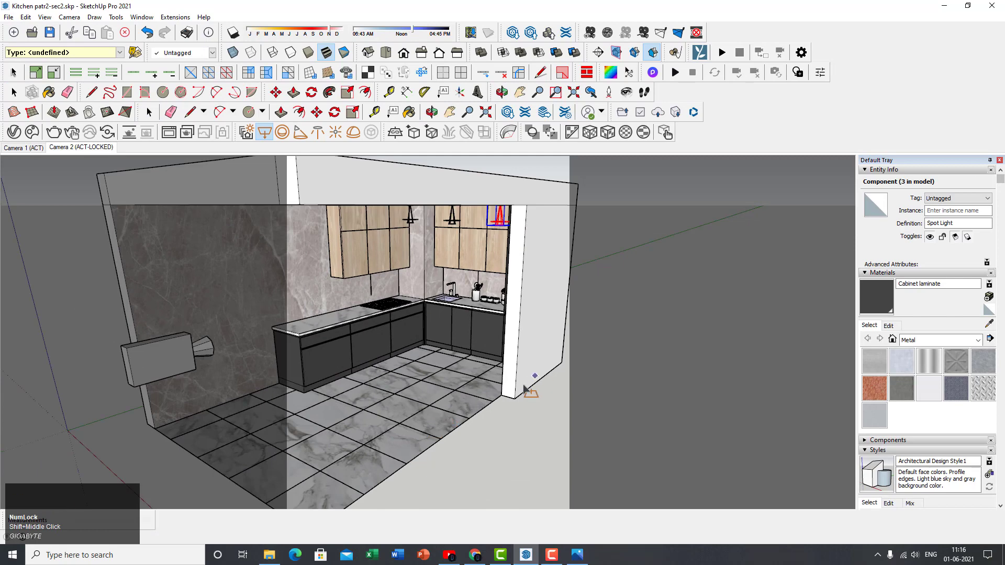
click(406, 436)
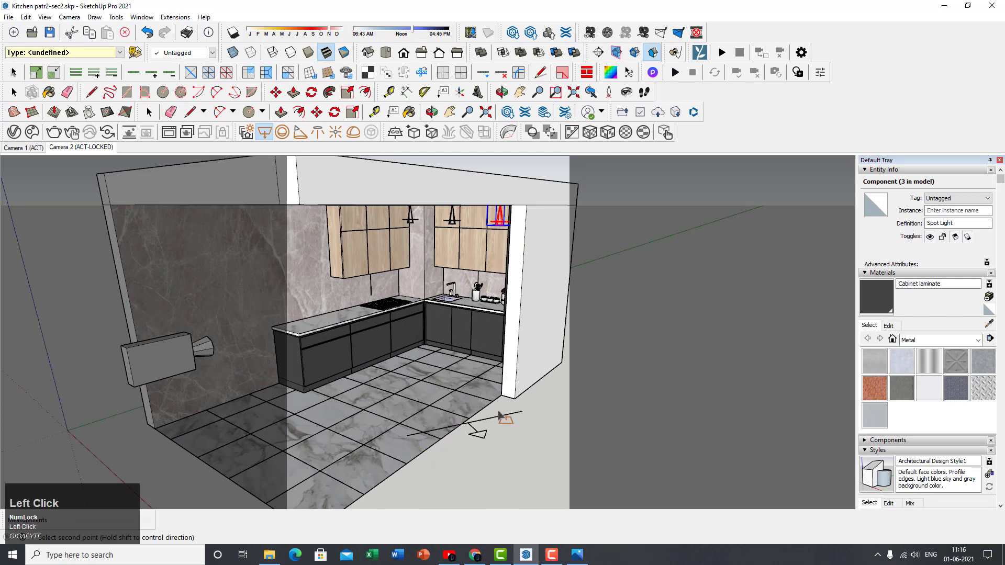
click(464, 393)
- Raise the new rectangle light about 930 mm straight up from the floor
scroll(471, 426, up, 3)
middle_drag(440, 425, 448, 426)
key(space)
click(442, 428)
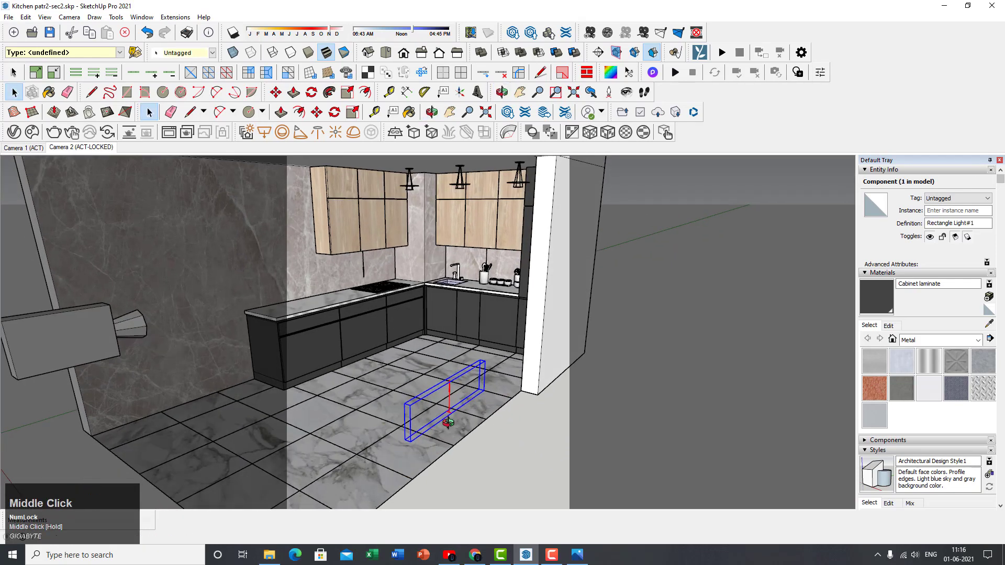
key(m)
click(538, 394)
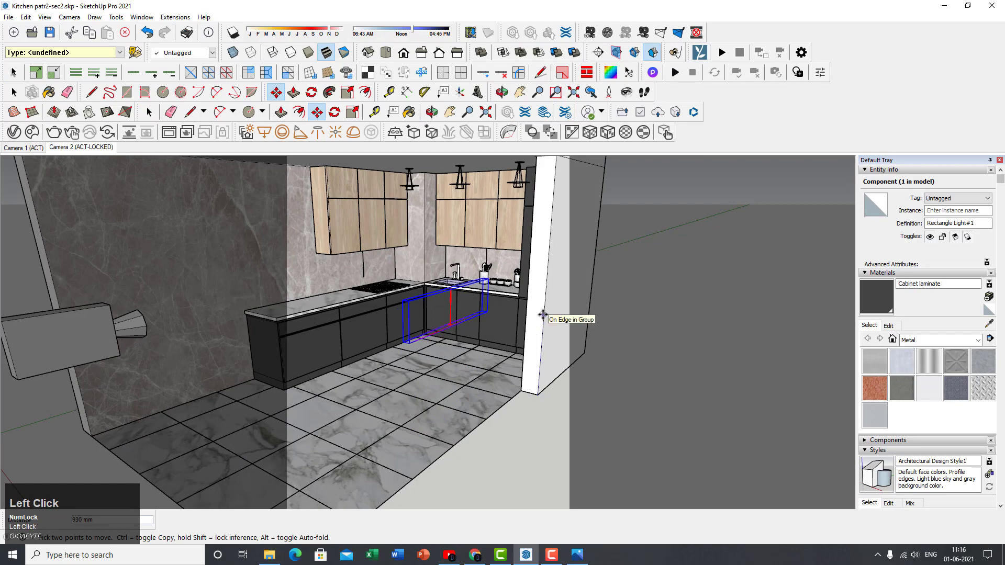
click(545, 320)
- Rotate the new rectangle light upright so that it emits sideways instead of down at the floor
scroll(425, 330, up, 2)
middle_drag(425, 330, 486, 326)
click(462, 326)
click(459, 298)
- Scale the rectangle light to about 12.35 times its height and shorten its length to a factor of about 0.21
scroll(496, 330, up, 2)
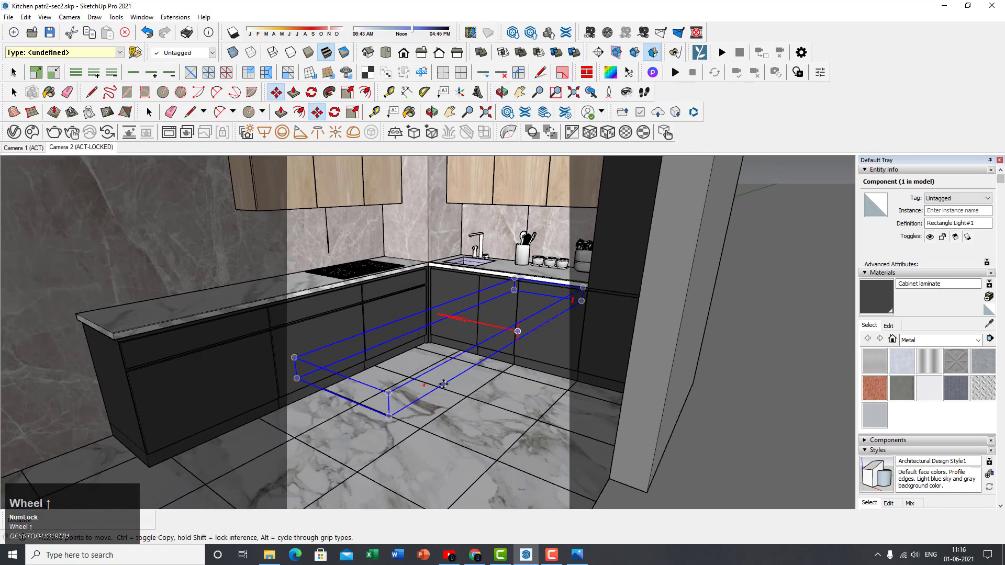
scroll(449, 378, down, 3)
middle_drag(462, 393, 460, 371)
key(s)
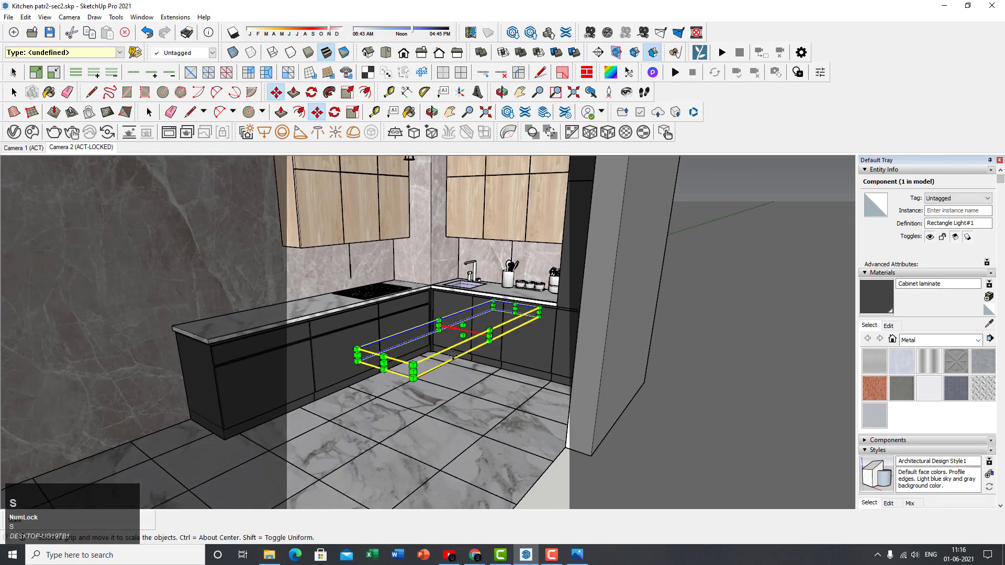
shift+middle_drag(468, 338, 469, 358)
drag(468, 352, 471, 224)
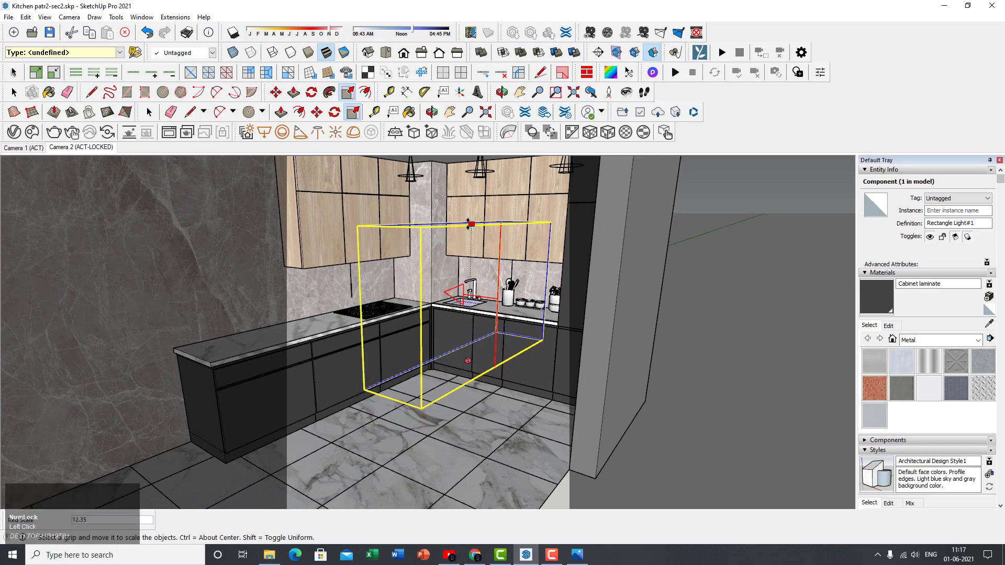
click(471, 224)
middle_drag(471, 224, 468, 332)
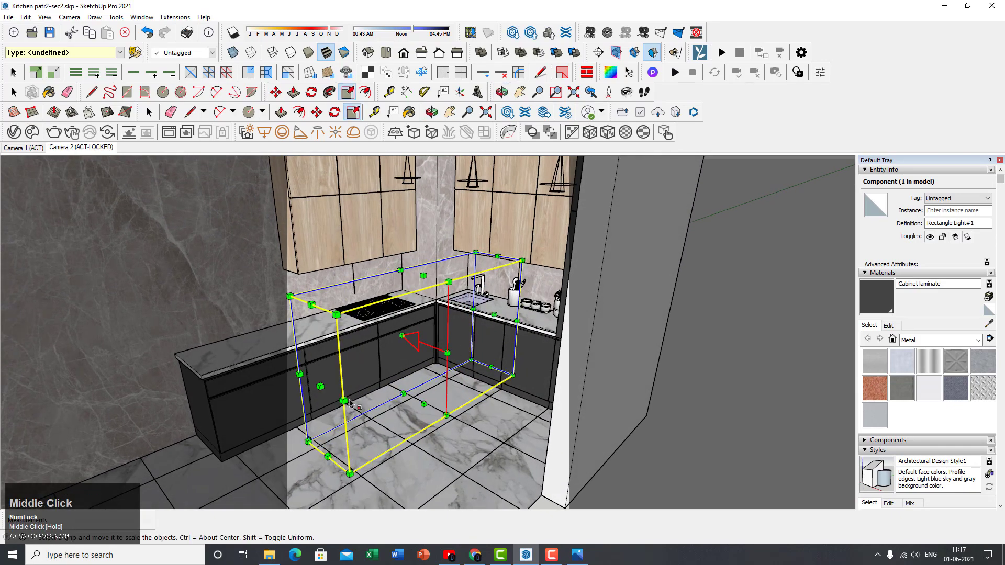
drag(321, 386, 361, 368)
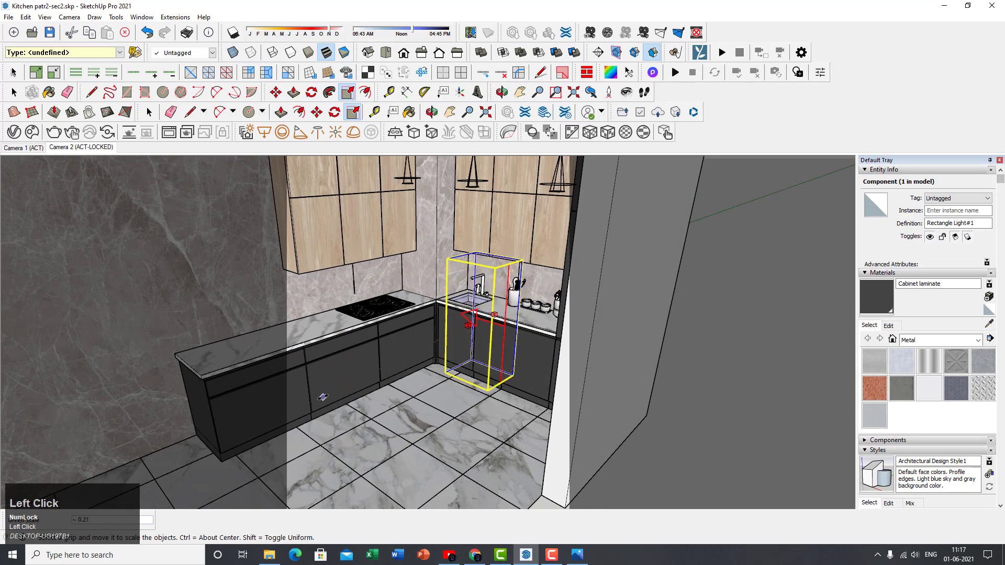
click(313, 412)
- Move the resized rectangle light out of the cabinet corner towards the kitchen's open side, near the white wall end
scroll(393, 347, down, 3)
middle_drag(399, 354, 449, 419)
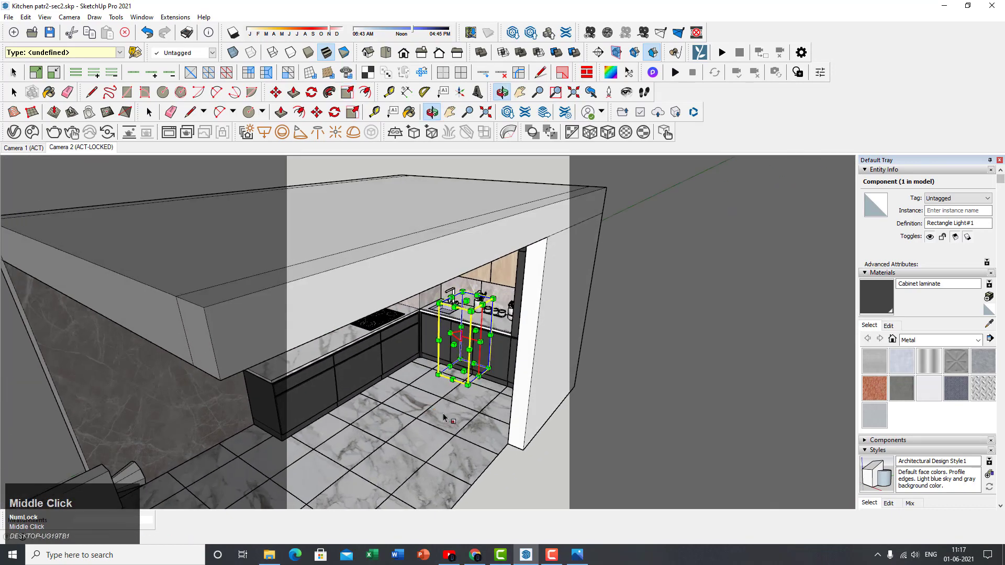
key(m)
middle_drag(455, 381, 456, 415)
click(466, 425)
click(460, 435)
scroll(460, 434, up, 3)
click(479, 437)
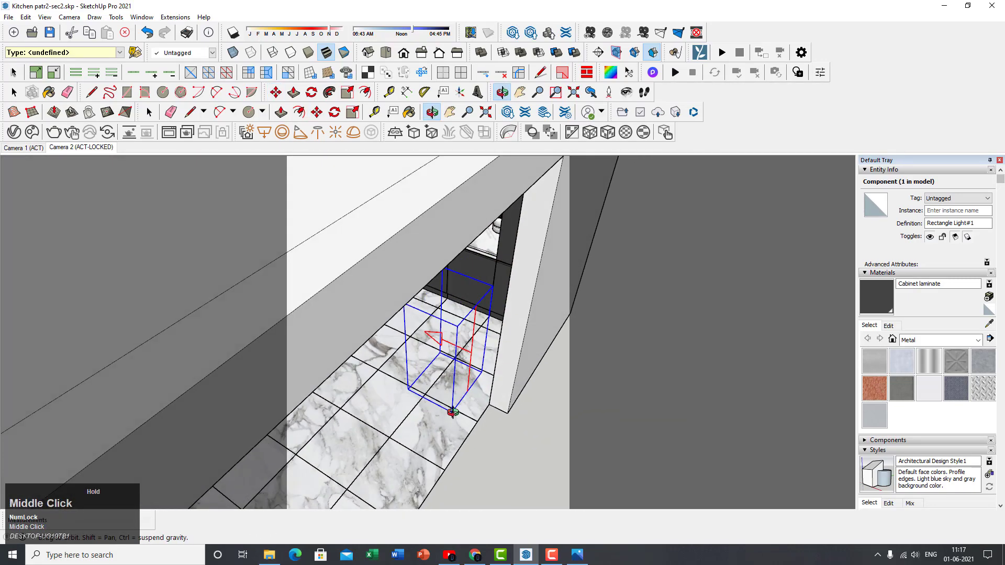
- Rotate the rectangle light about its vertical axis so that it points into the kitchen from the open side
scroll(455, 335, up, 3)
scroll(455, 335, up, 2)
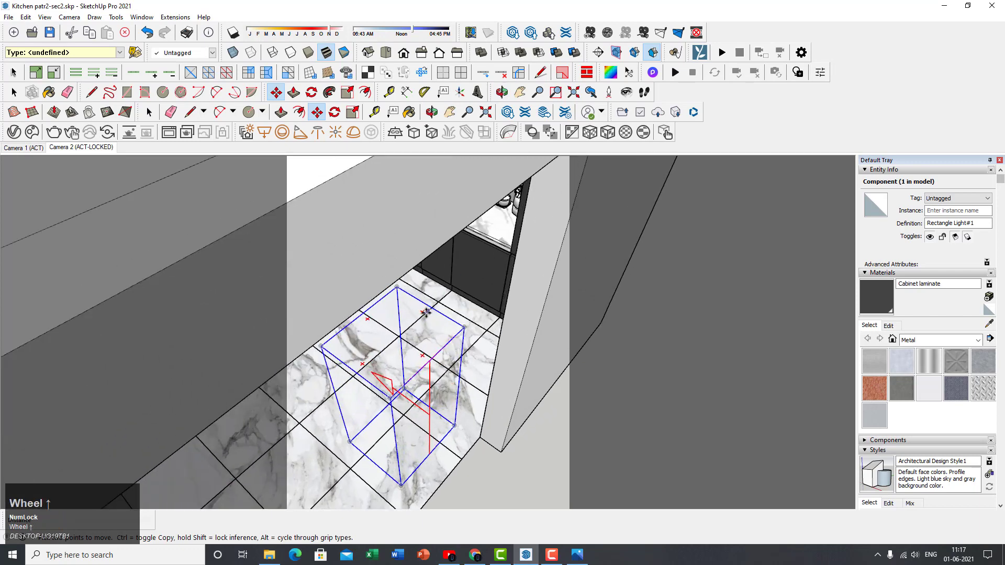
click(424, 312)
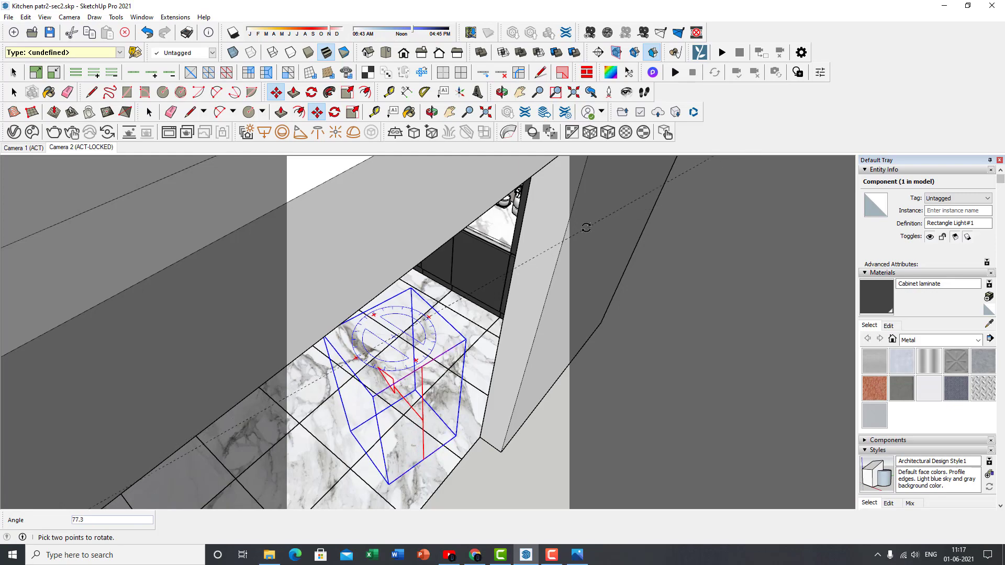
click(545, 314)
- Restore the Camera 2 view, start an interactive V-Ray render and bring the whole frame buffer into view
middle_drag(545, 314, 470, 376)
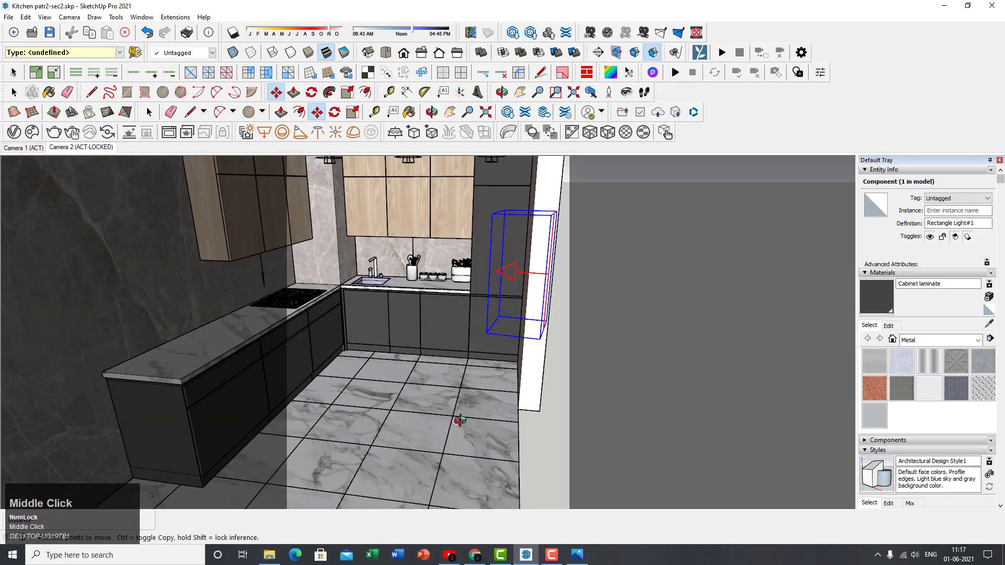
shift+middle_drag(458, 420, 472, 333)
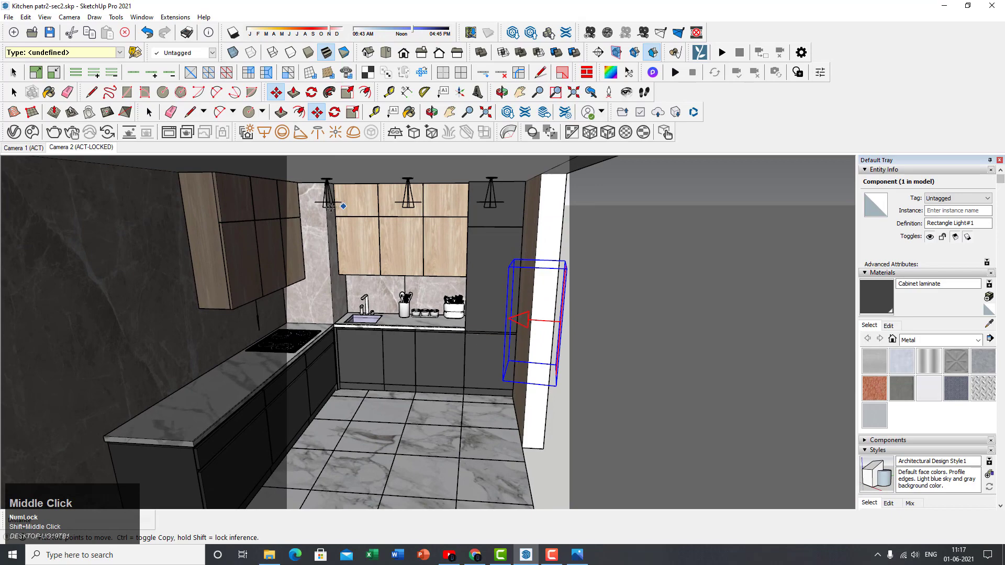
click(77, 149)
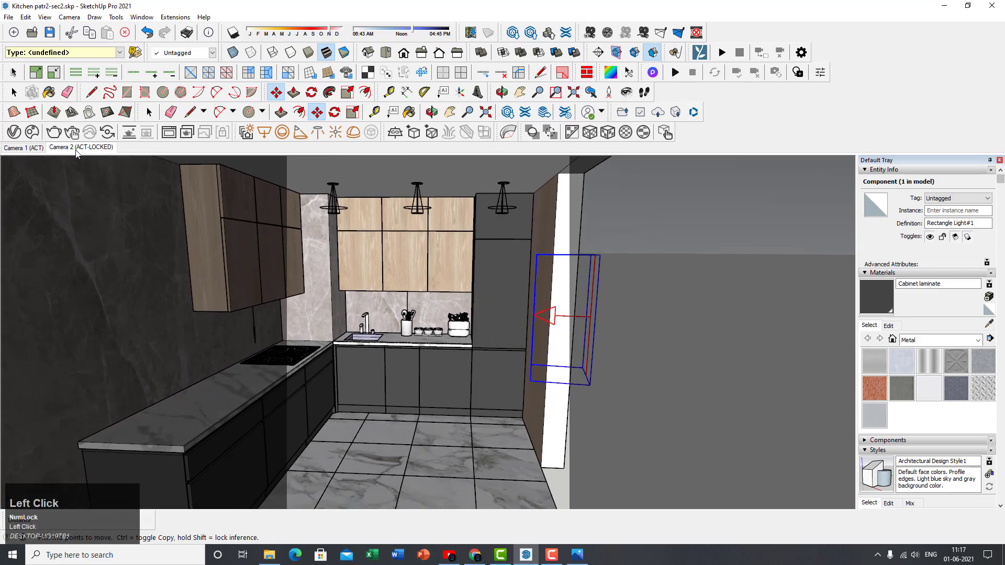
click(70, 133)
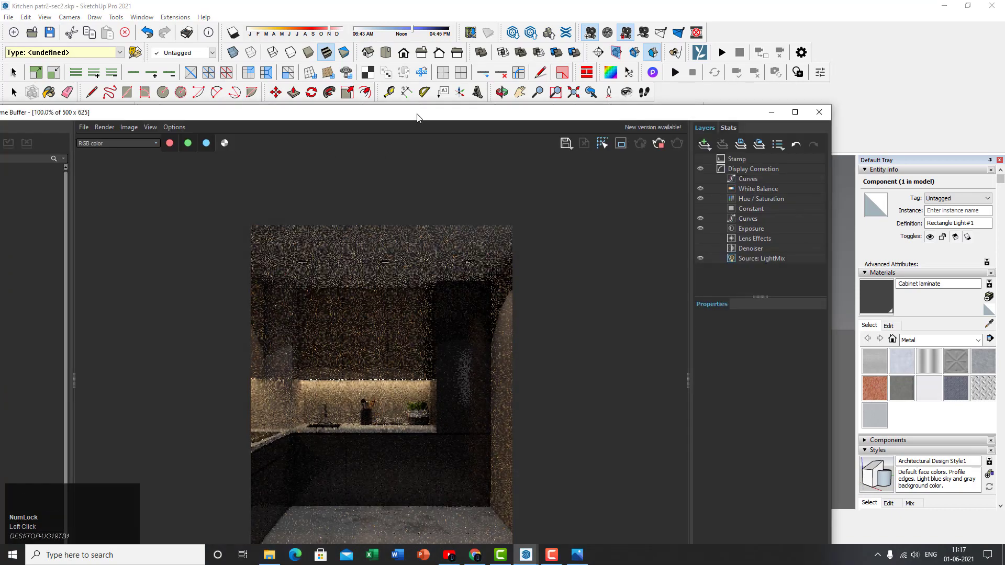
drag(417, 117, 521, 70)
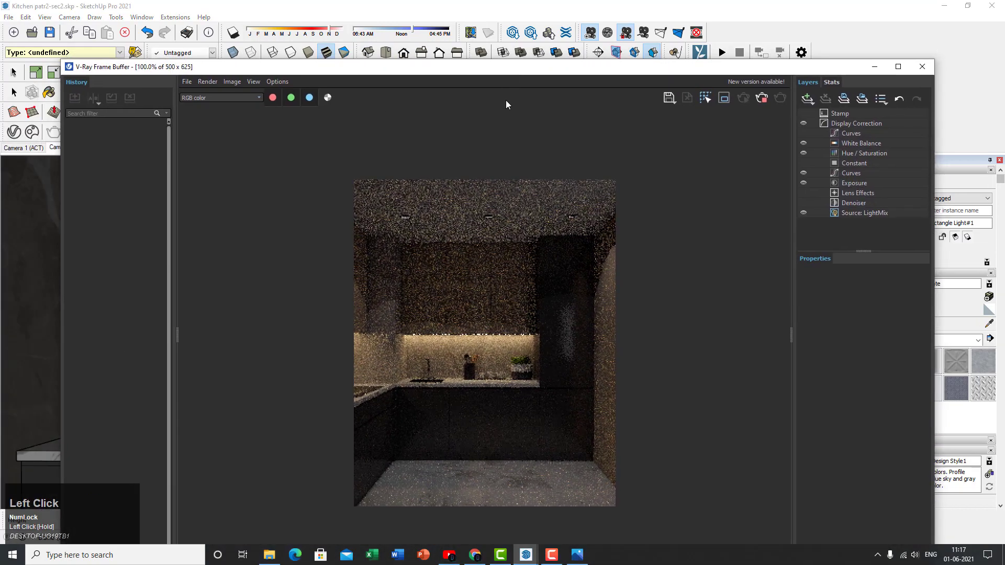
- Open the V-Ray light settings, set the Rectangle Light#1 intensity to 500 and check the render
click(17, 133)
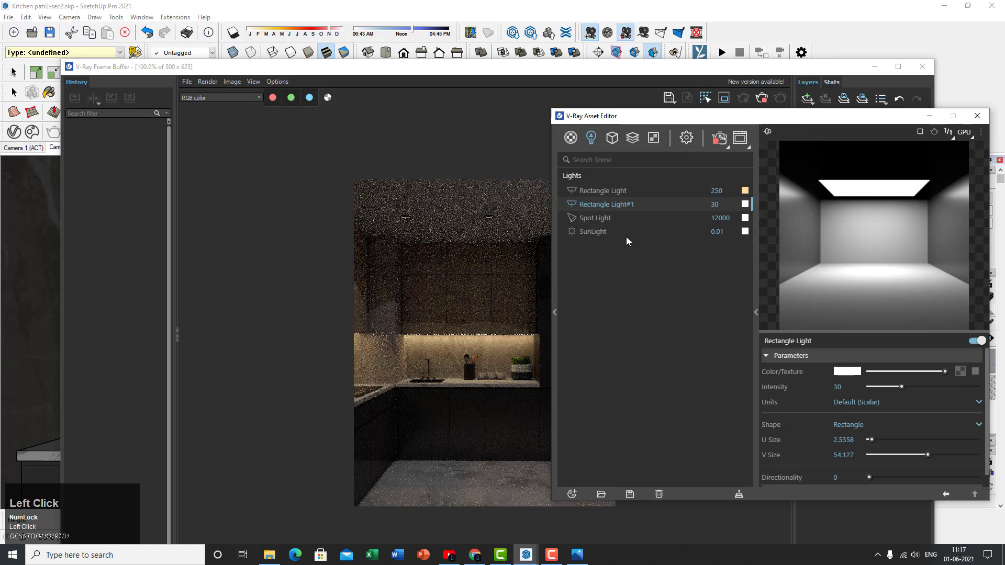
click(723, 204)
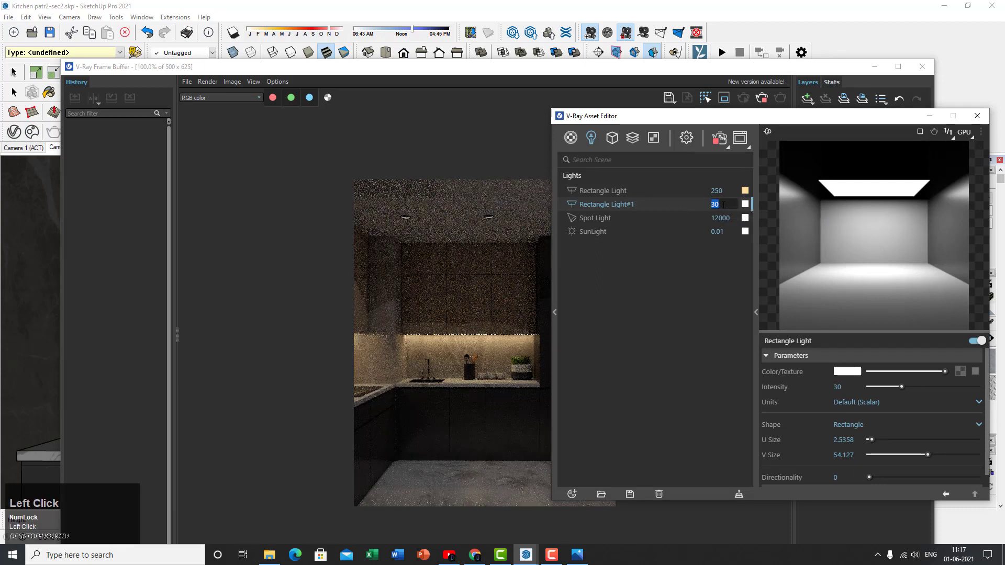
text(500)
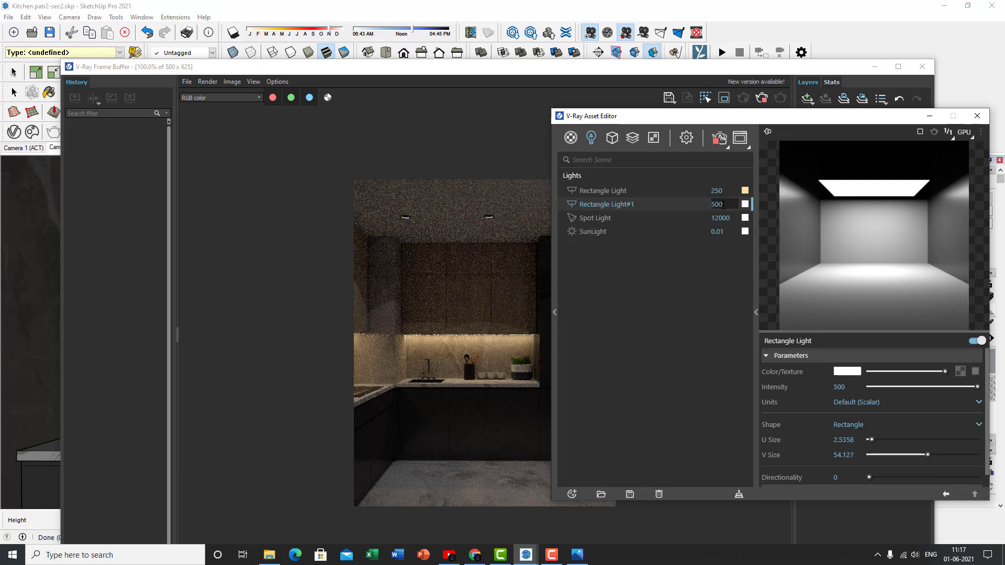
click(551, 80)
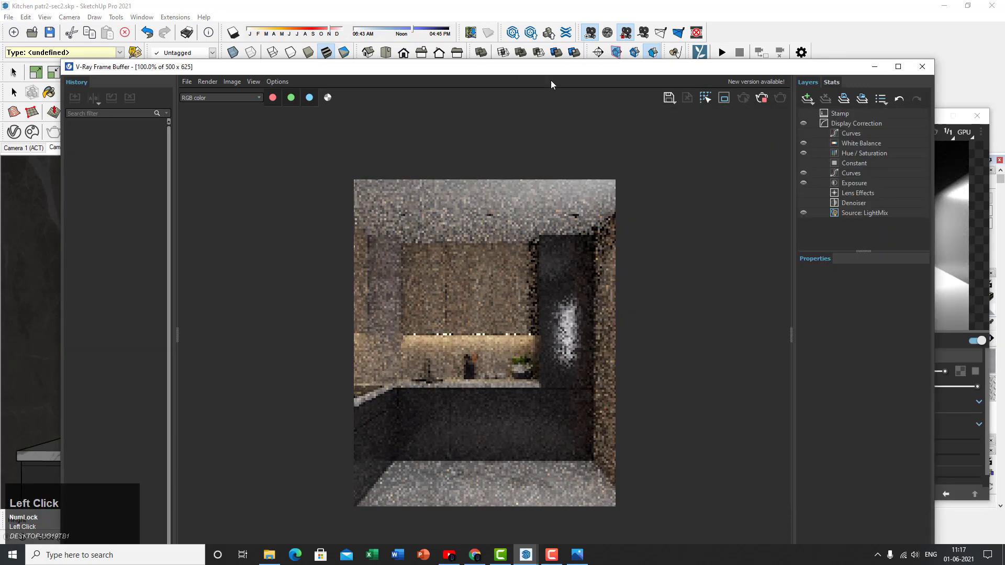
drag(538, 74, 446, 54)
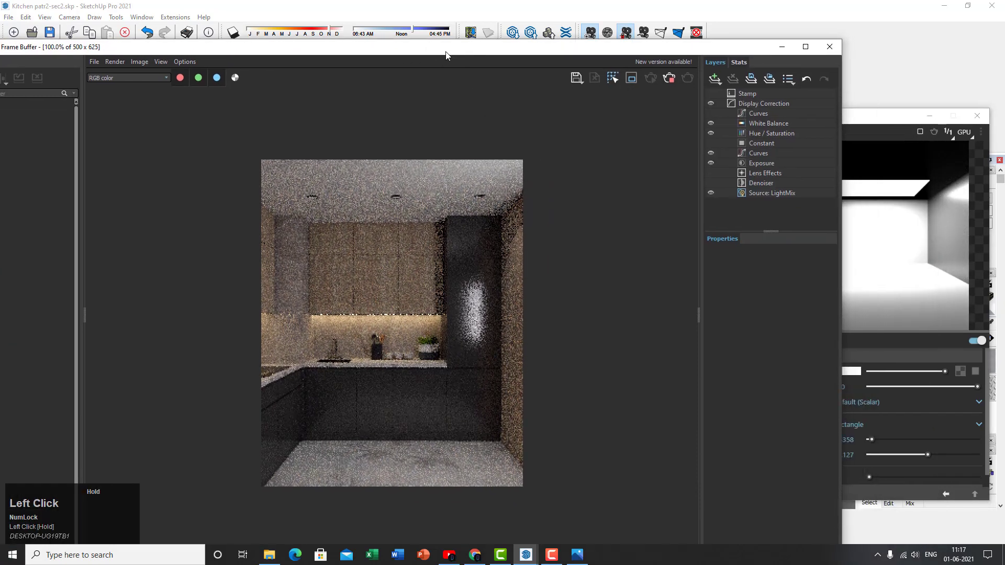
- Raise the Rectangle Light#1 intensity to 1000
click(876, 121)
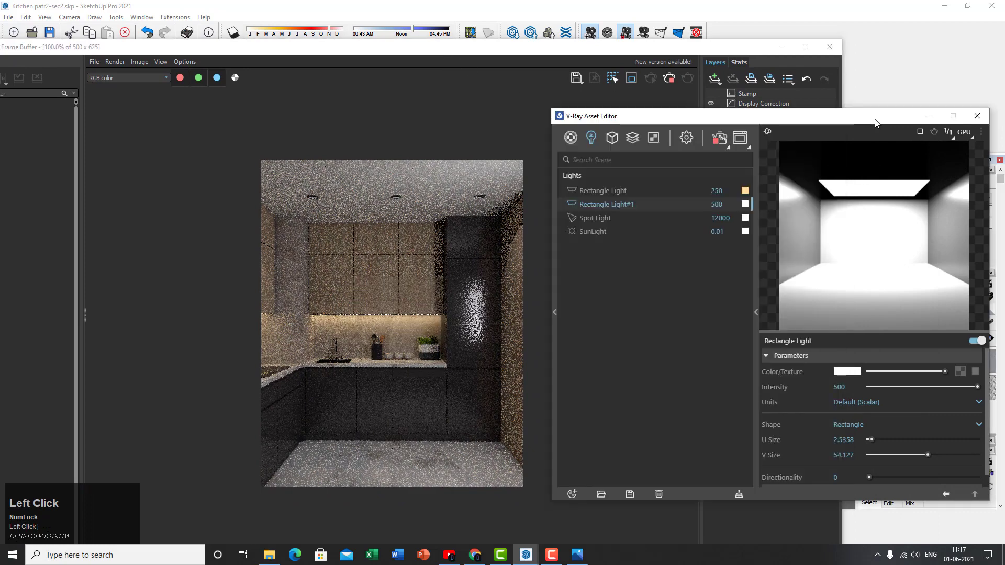
double_click(716, 204)
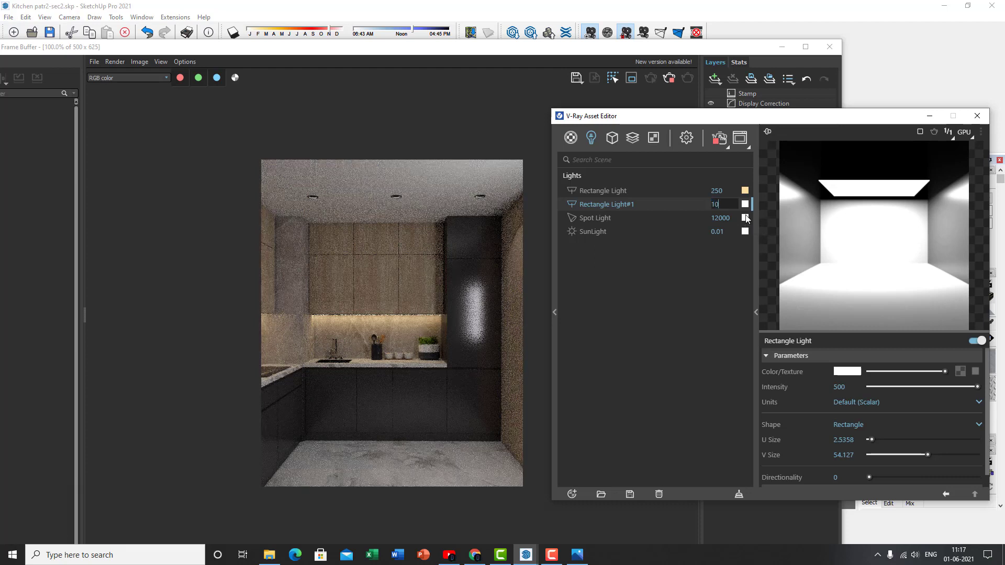
text(1000)
key(Return)
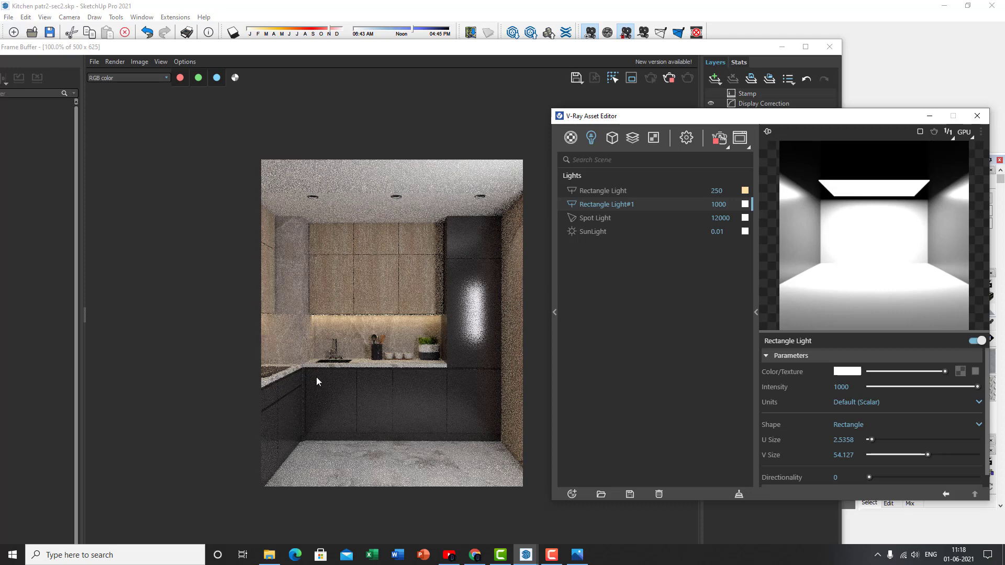
- Compare the render's brightness and the tall cabinet's reflection with the reference kitchen photo
click(578, 556)
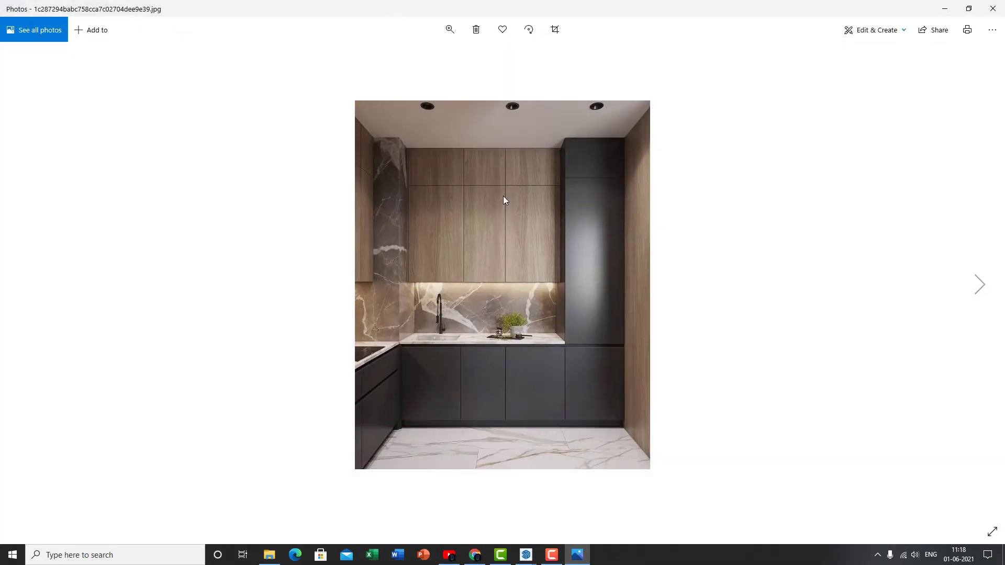
click(571, 558)
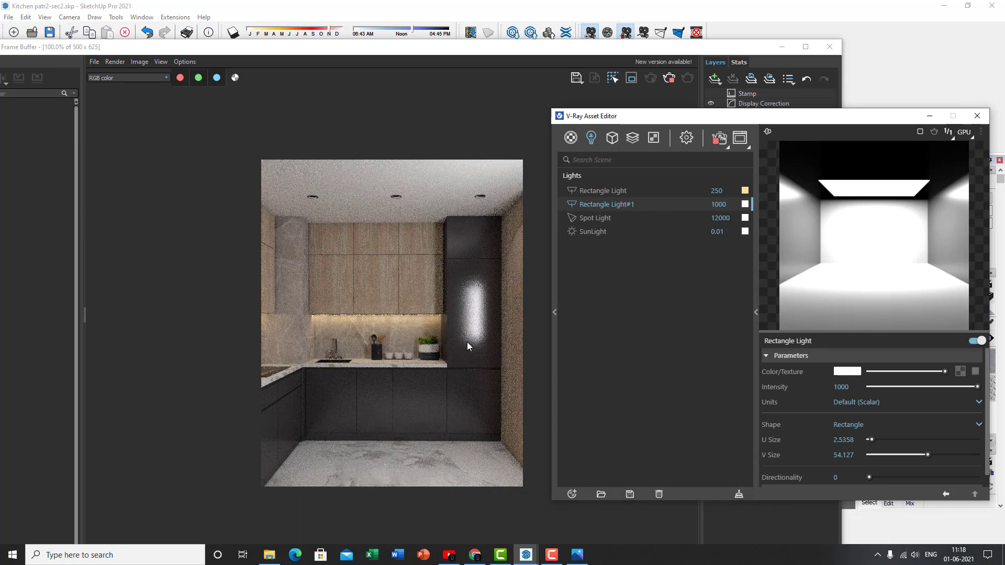
click(576, 557)
click(576, 557)
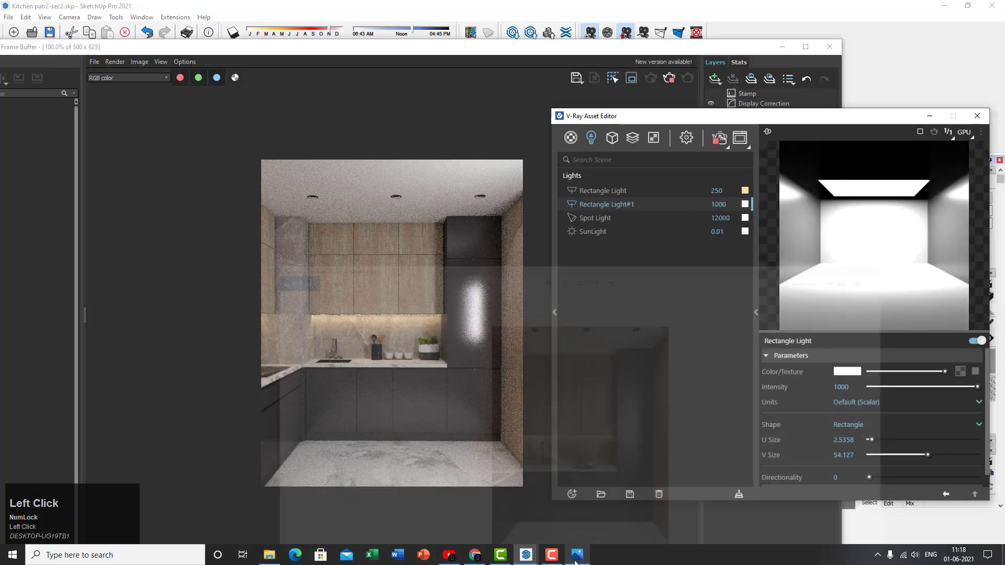
- Check the side light's placement in the model, restore the Camera 2 view and rerun the interactive render beside the light settings
click(788, 46)
scroll(385, 360, down, 4)
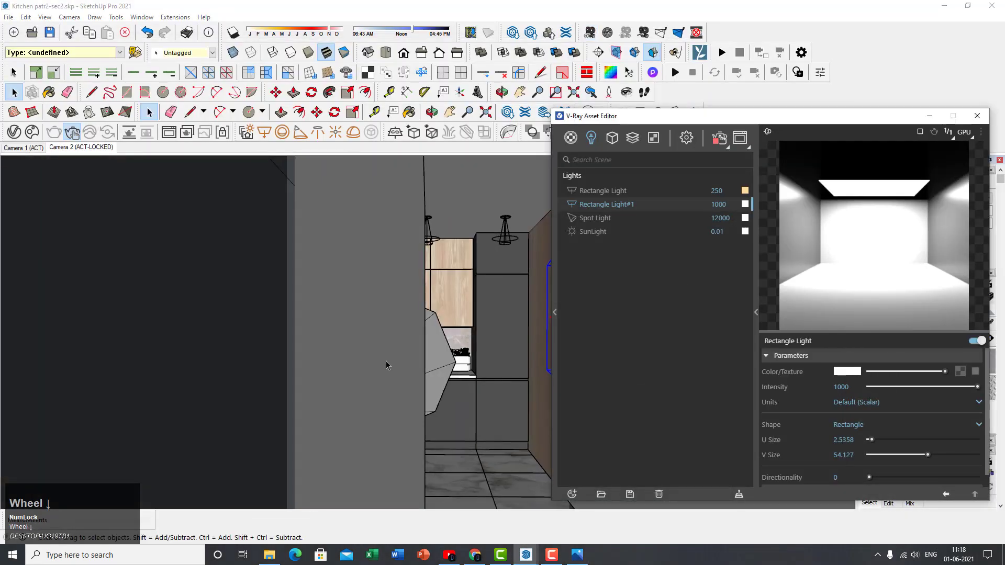
scroll(420, 361, down, 3)
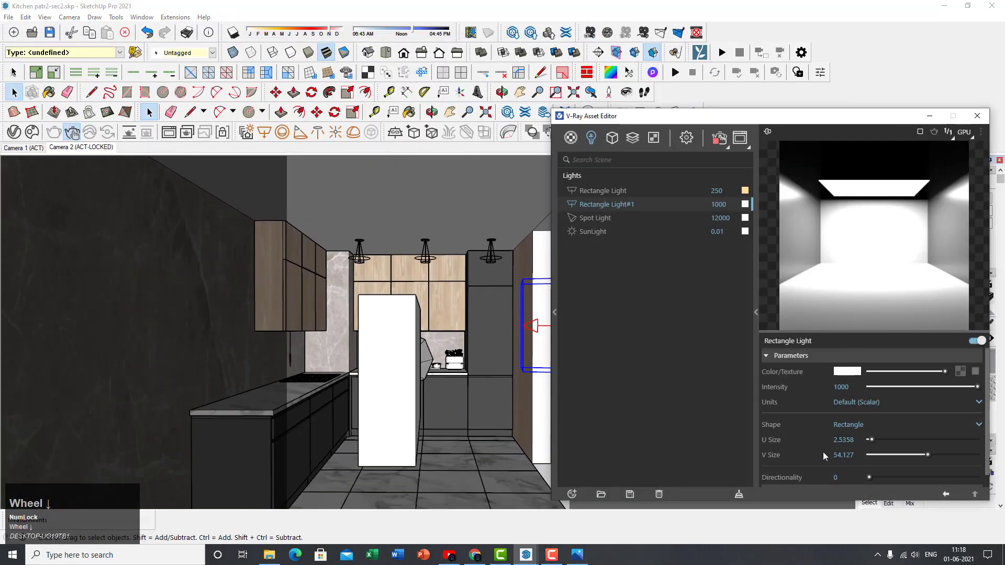
click(78, 148)
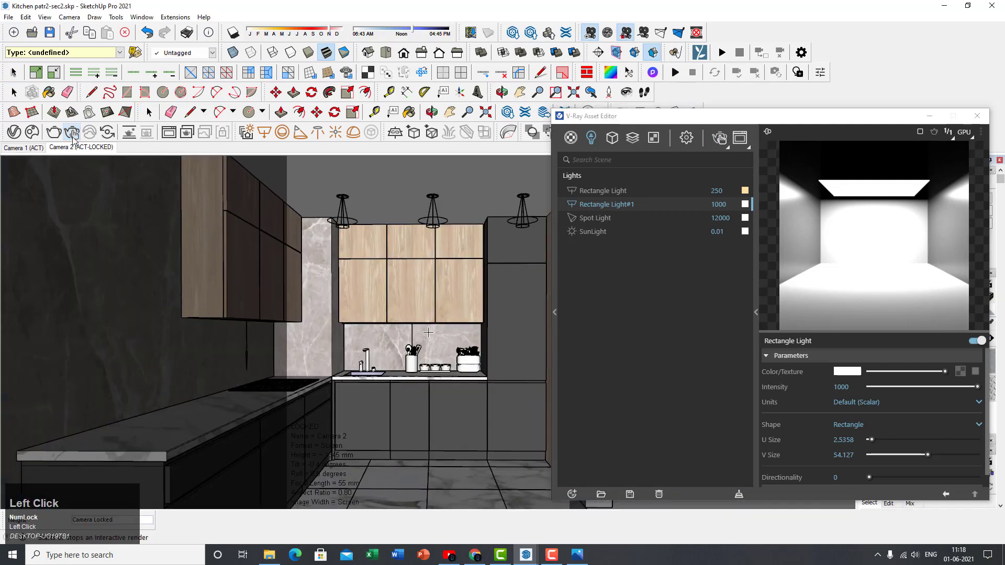
click(72, 133)
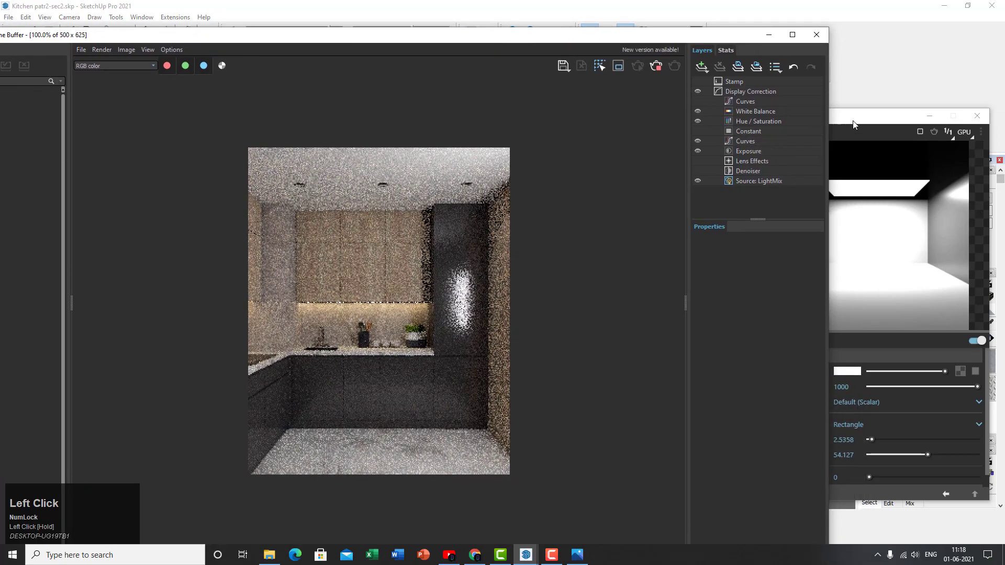
click(893, 329)
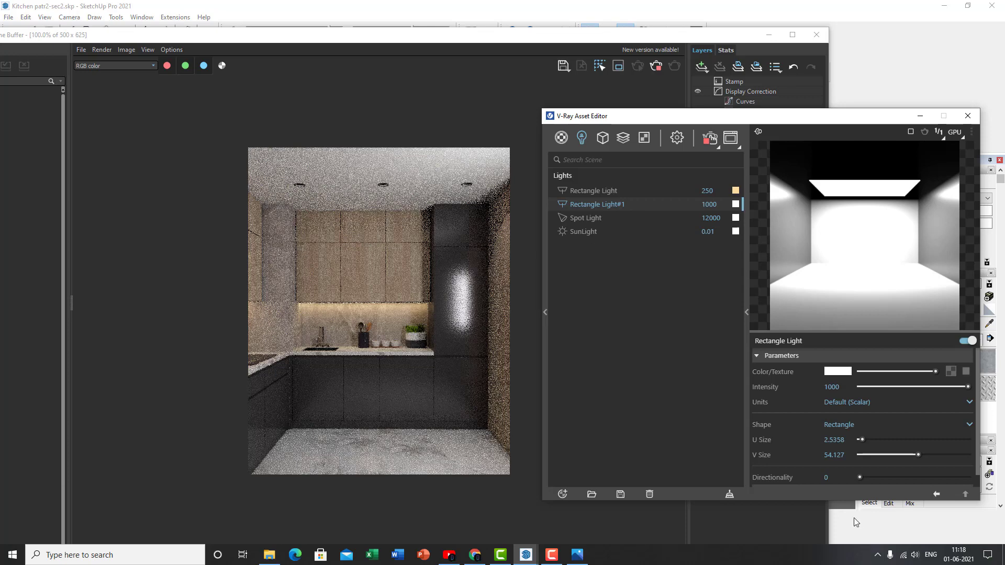
- Try a directionality of 1 for Rectangle Light#1 and reduce it to 0.49 while checking the interactive render
scroll(801, 457, down, 1)
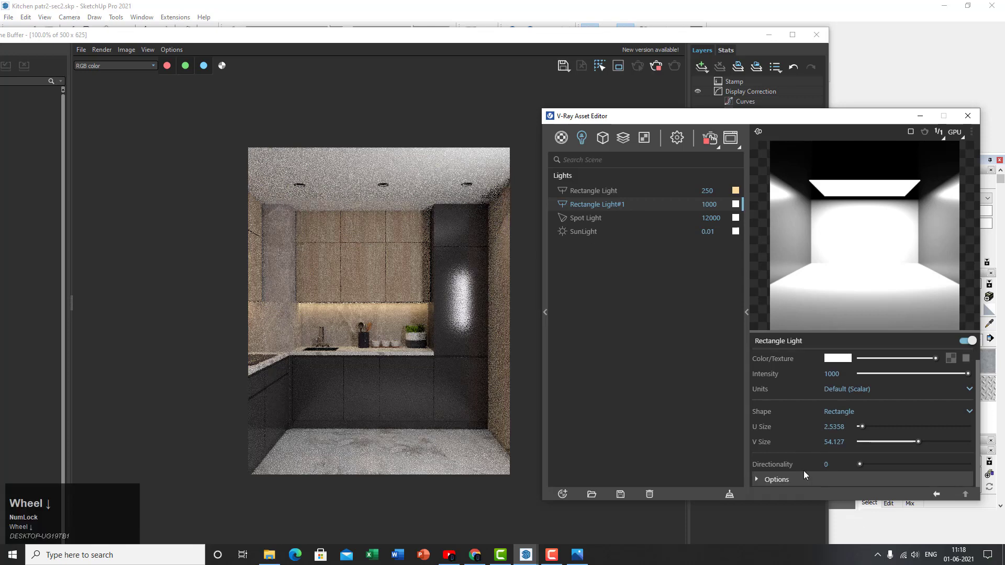
drag(862, 464, 973, 469)
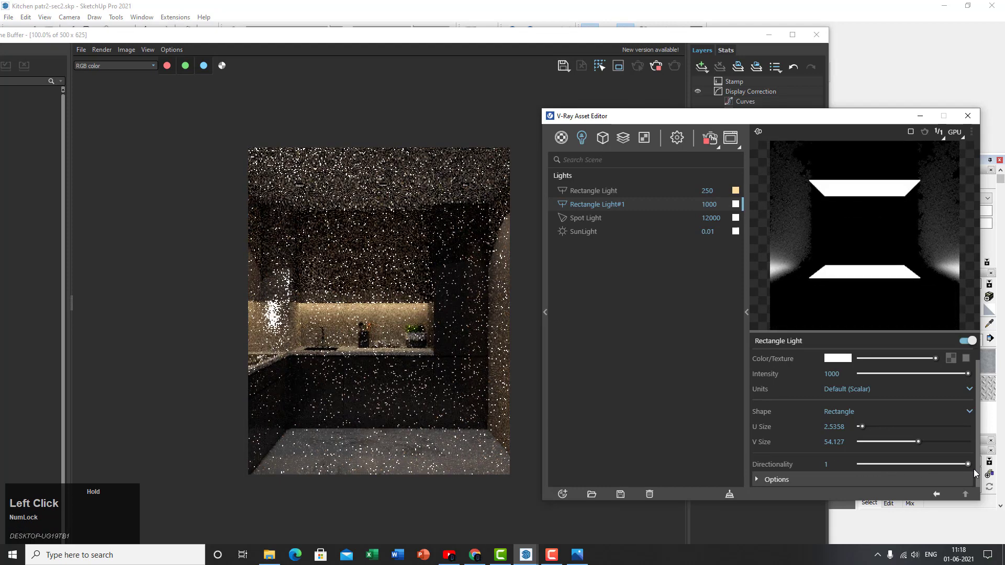
drag(974, 469, 913, 463)
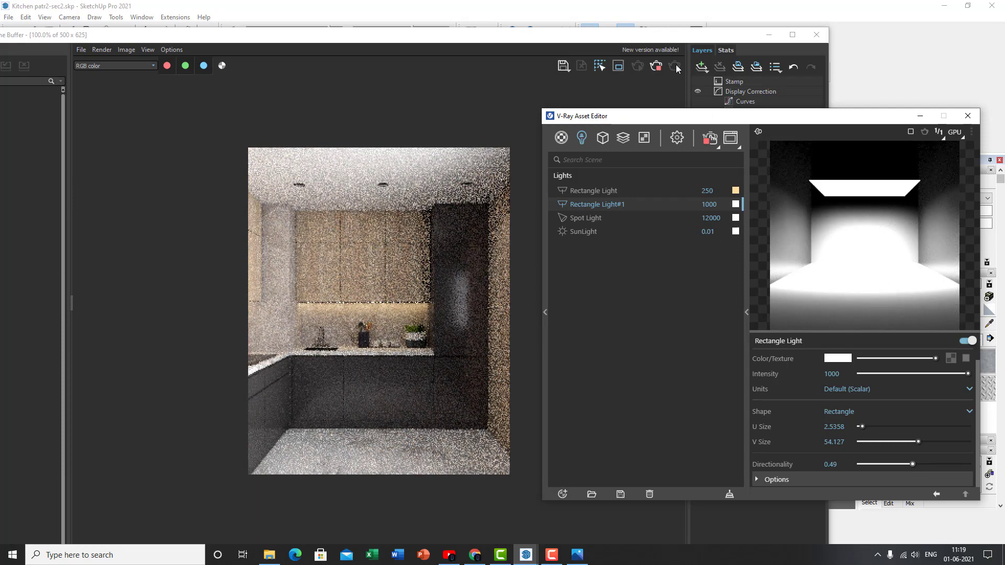
- Stop the interactive render and close the frame buffer and the V-Ray Asset Editor
click(635, 39)
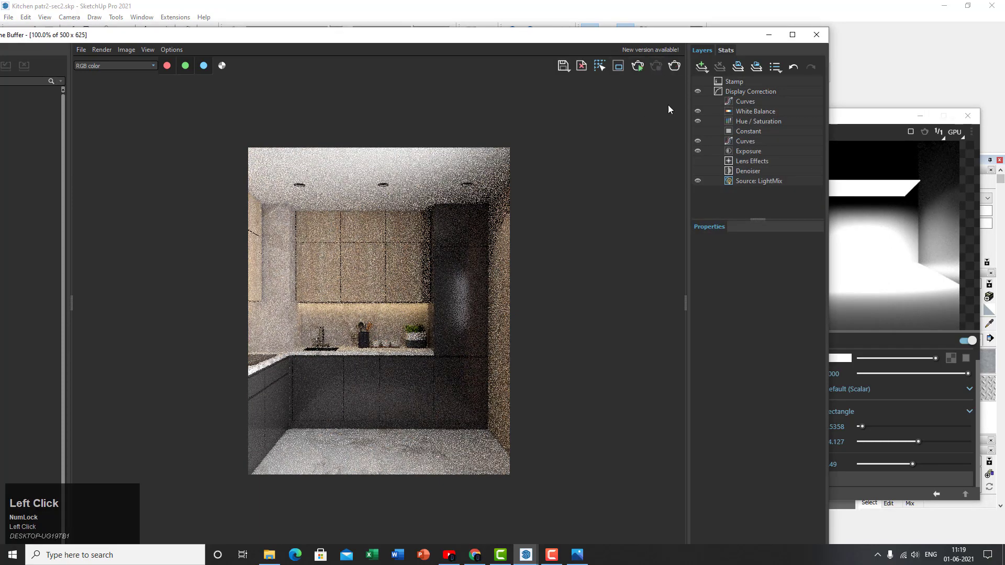
click(817, 35)
click(959, 118)
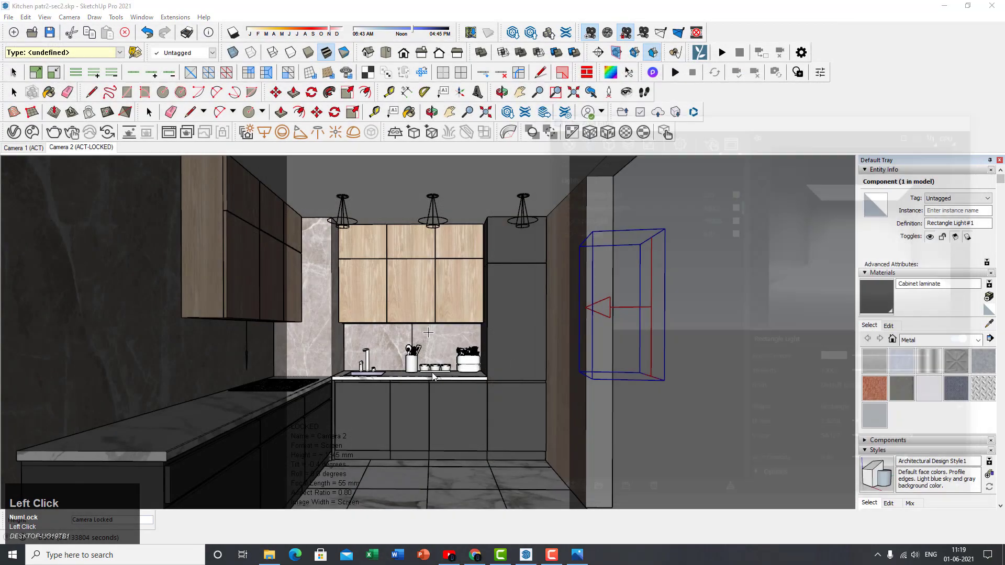
- Start rotating the side rectangle light with the Move tool from a rotation grip on its top face
scroll(422, 332, down, 5)
middle_drag(618, 329, 455, 347)
scroll(617, 341, down, 3)
scroll(352, 350, up, 3)
middle_drag(351, 350, 381, 404)
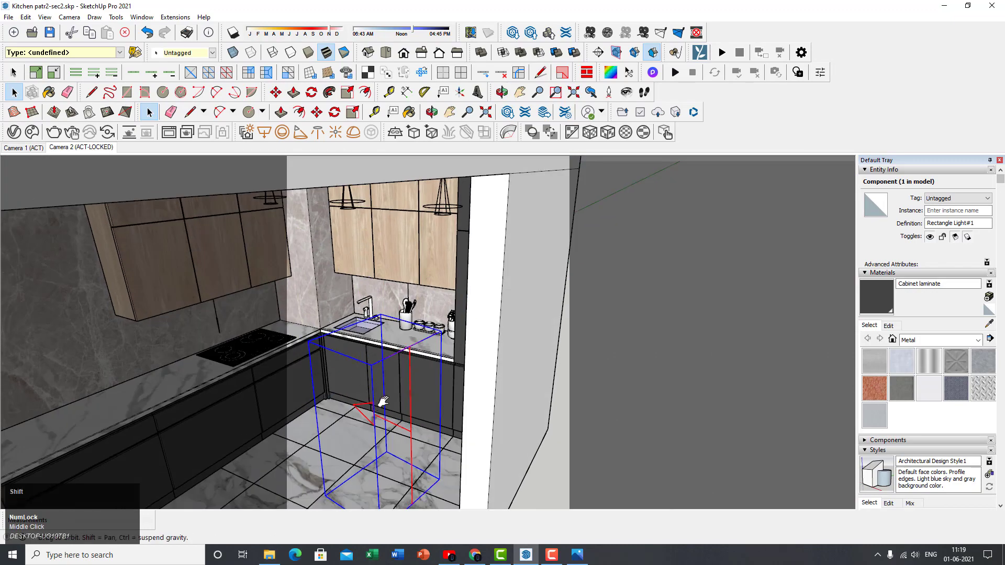
scroll(421, 372, down, 3)
scroll(396, 399, up, 3)
middle_drag(413, 373, 434, 356)
scroll(440, 350, up, 3)
key(m)
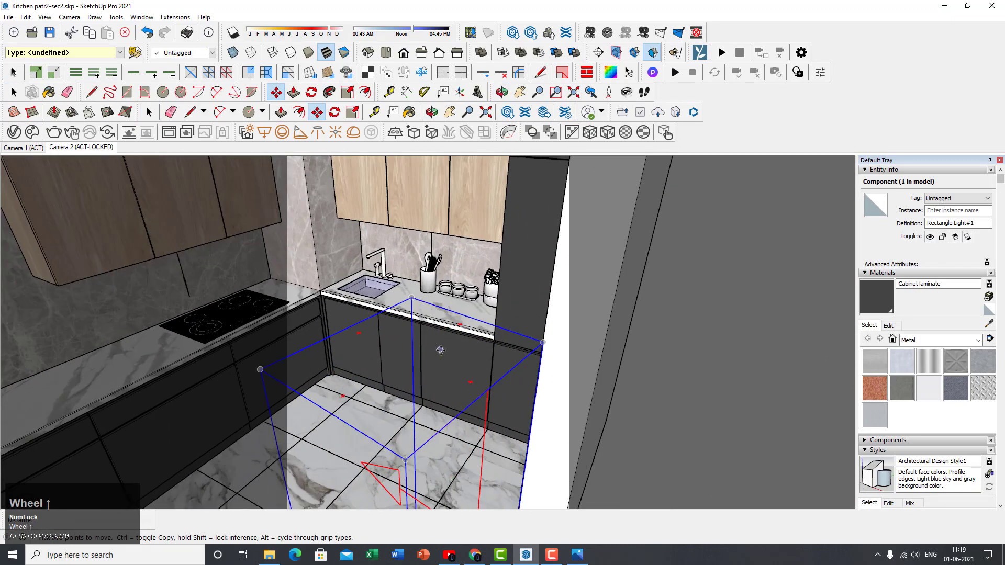
click(459, 324)
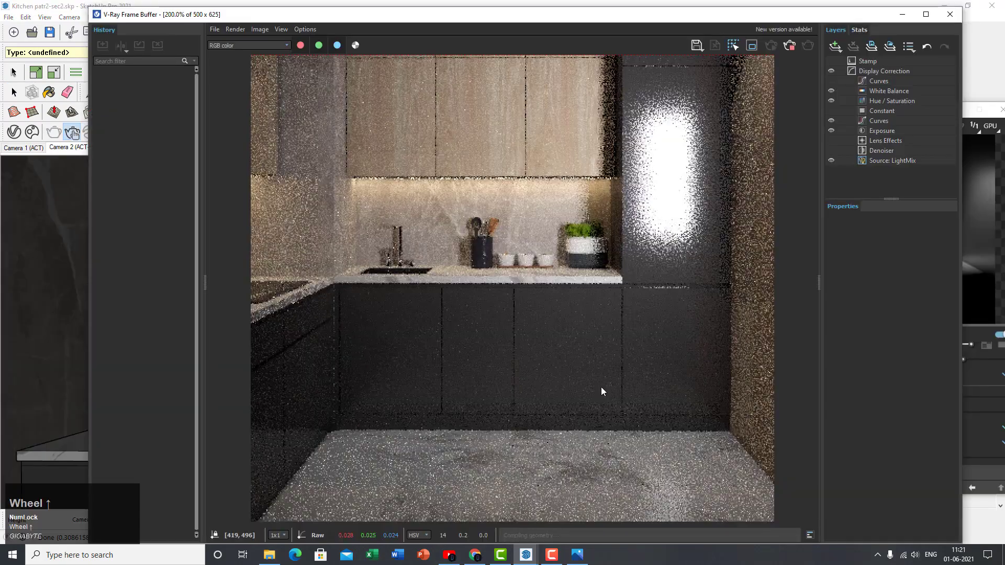
- Inspect the cabinets, countertop and tall cabinet reflection in the interactive render, close up and as a whole
scroll(609, 374, down, 1)
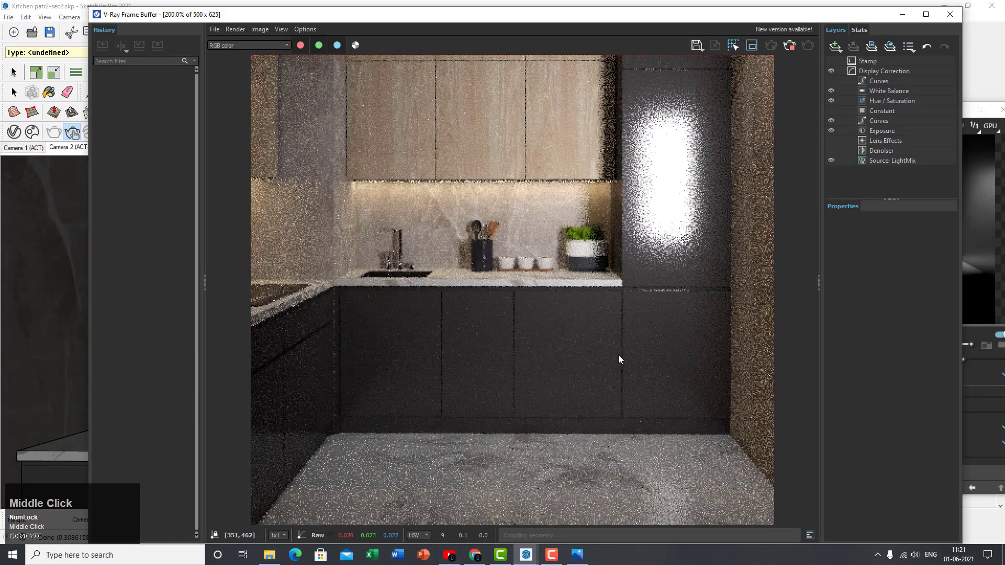
scroll(635, 323, up, 1)
scroll(634, 323, down, 2)
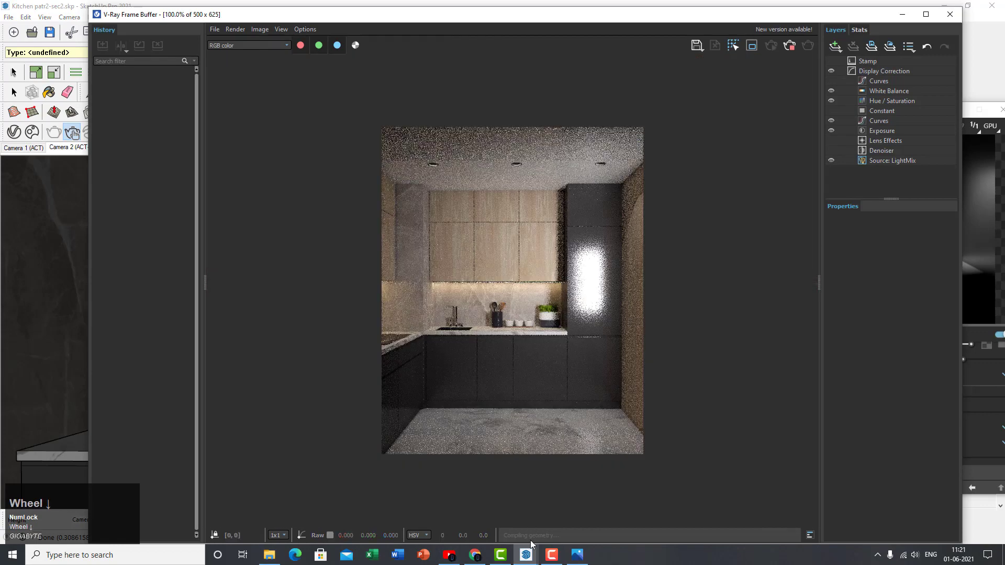
click(552, 554)
click(954, 507)
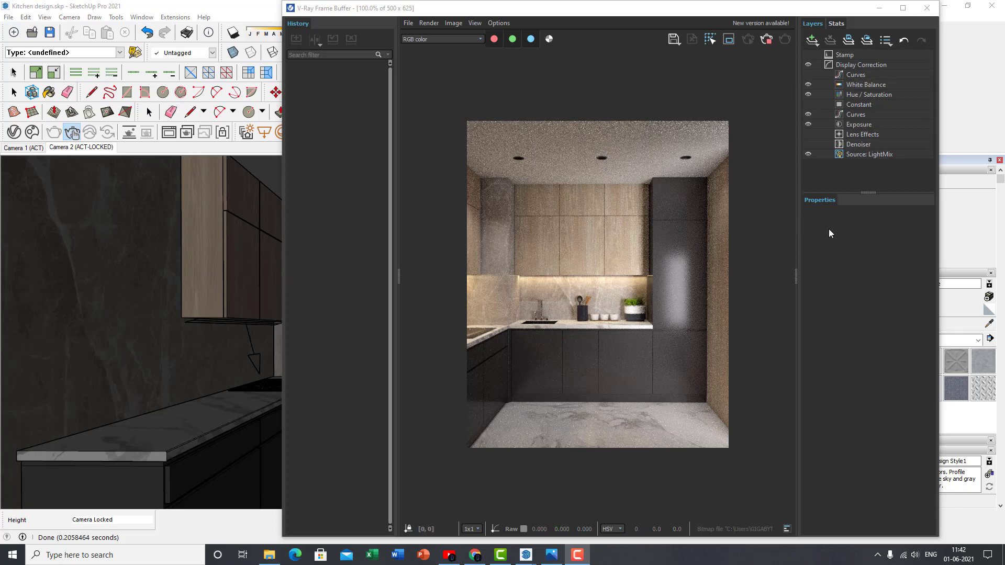
- Stop the interactive render of the Kitchen design model and close the frame buffer
scroll(585, 321, up, 1)
scroll(566, 294, down, 1)
click(767, 40)
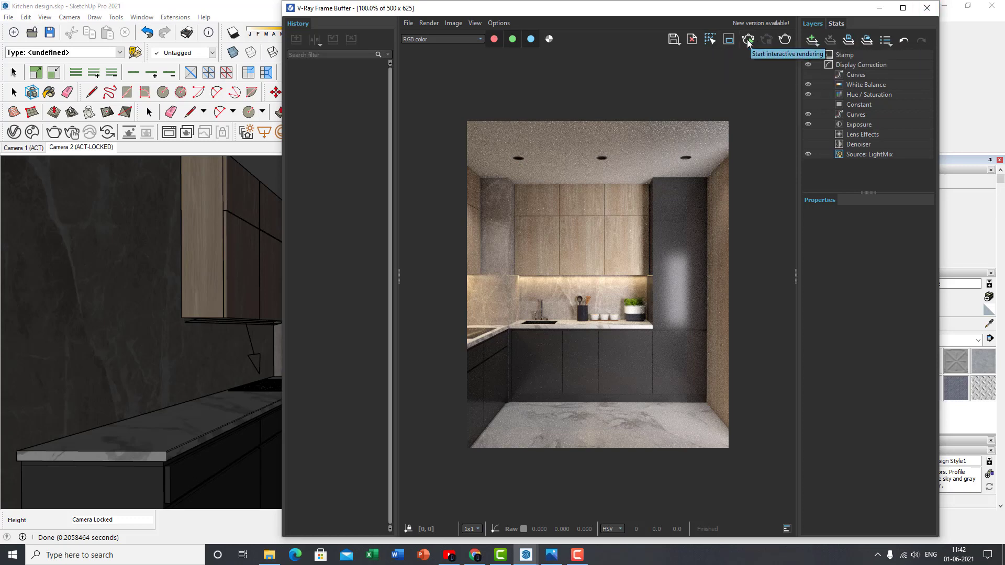
click(927, 8)
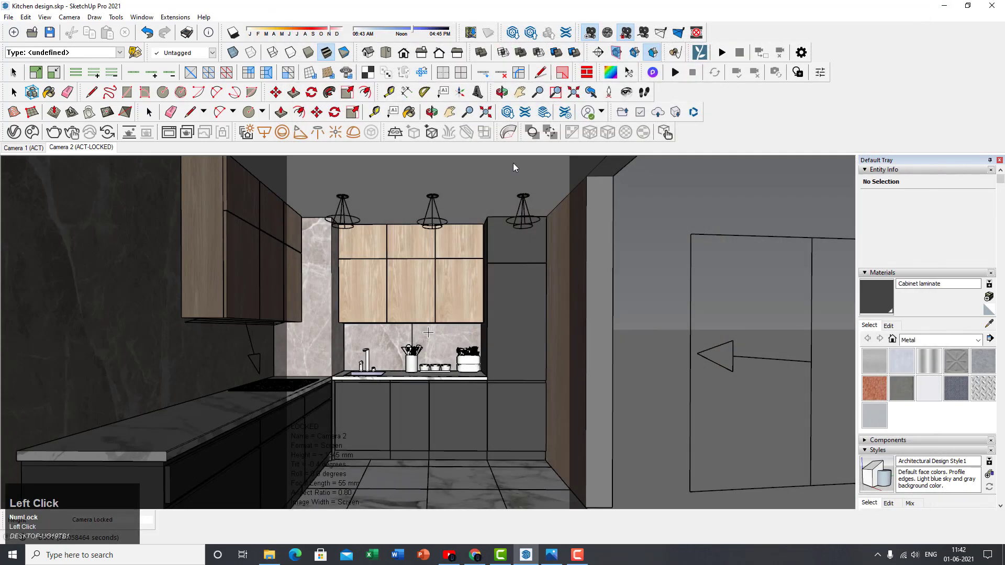
- Open the V-Ray light list and select the Rectangle Light#1 object in the scene to check its placement
click(19, 134)
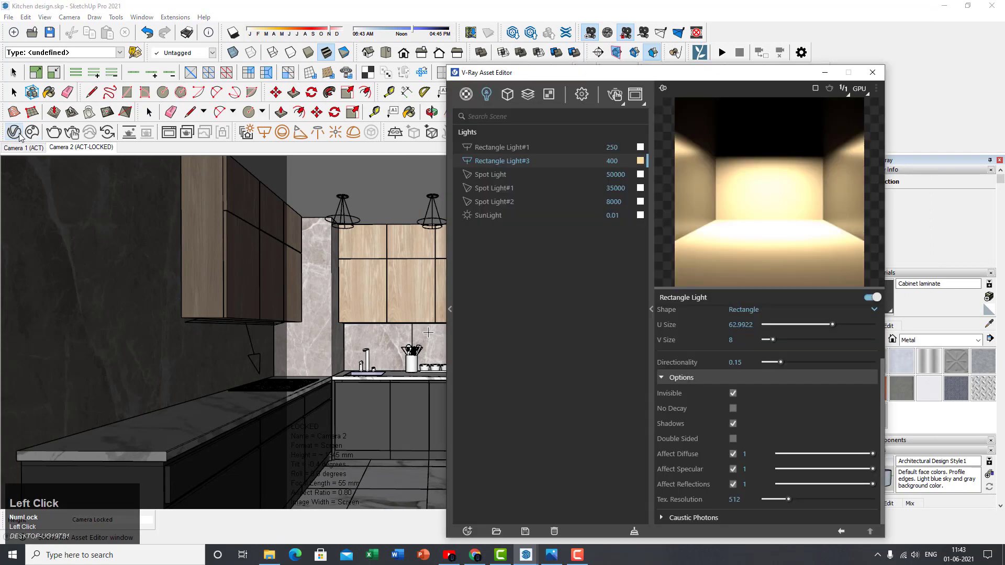
drag(597, 78, 316, 29)
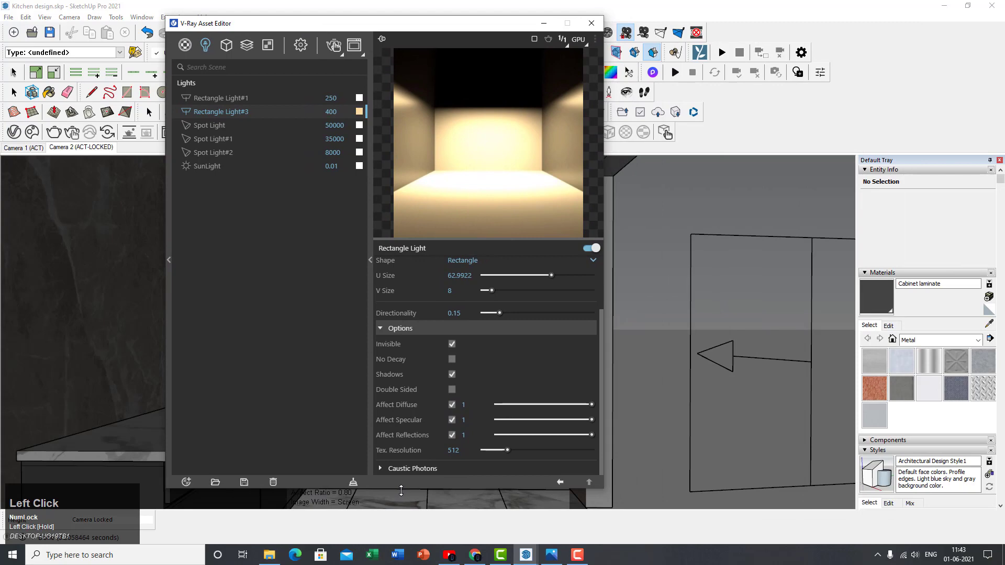
drag(401, 490, 401, 527)
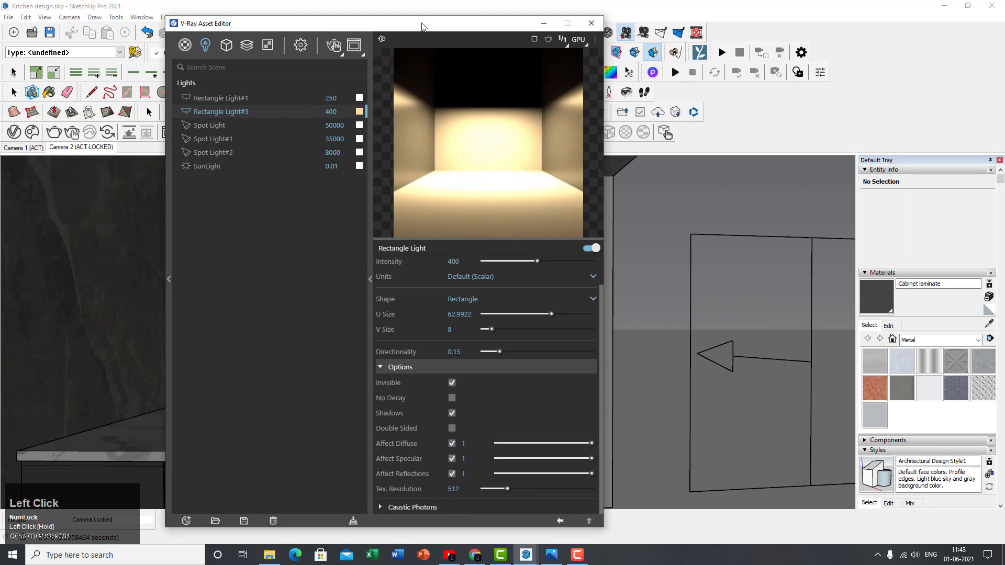
drag(423, 26, 794, 41)
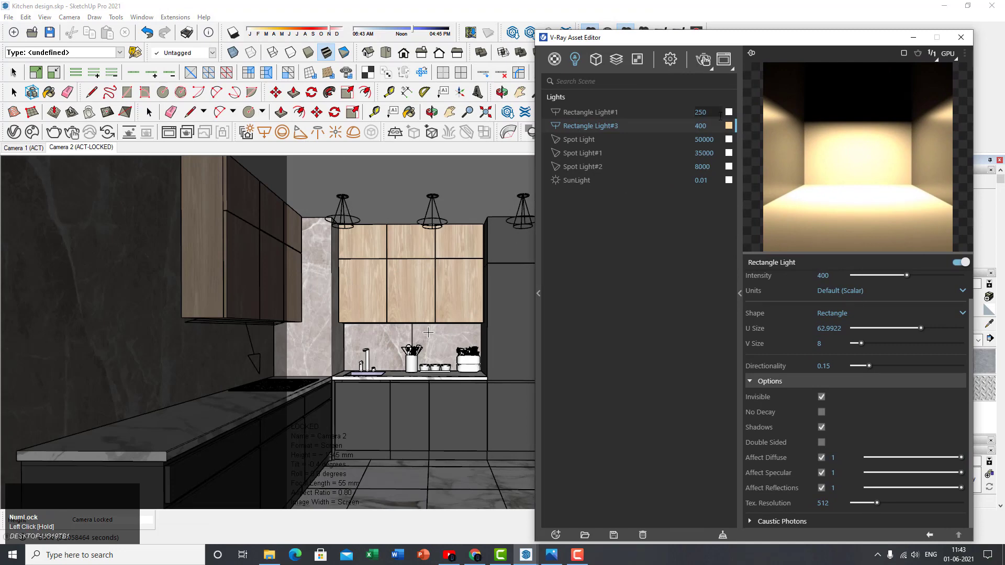
click(618, 112)
right_click(623, 115)
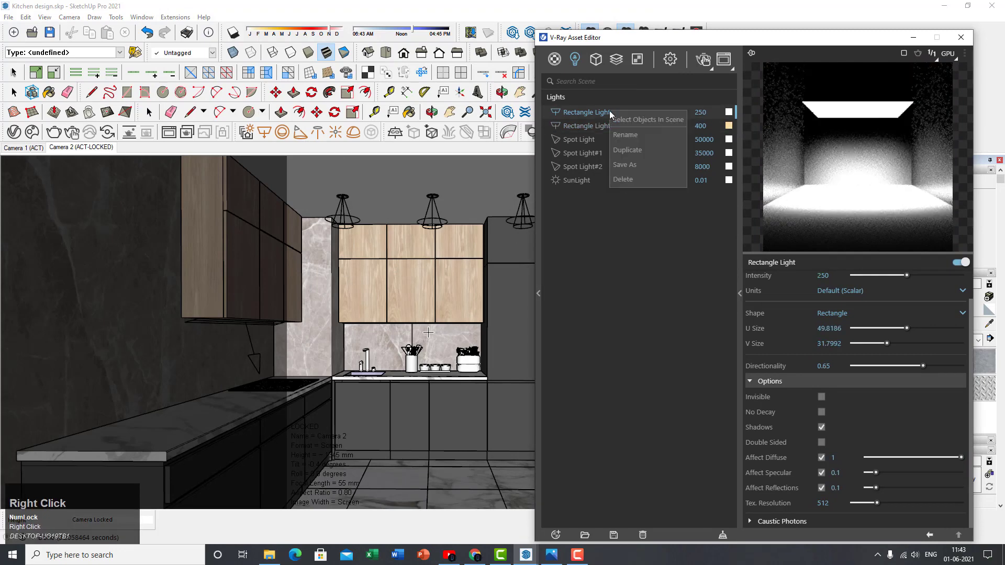
click(644, 121)
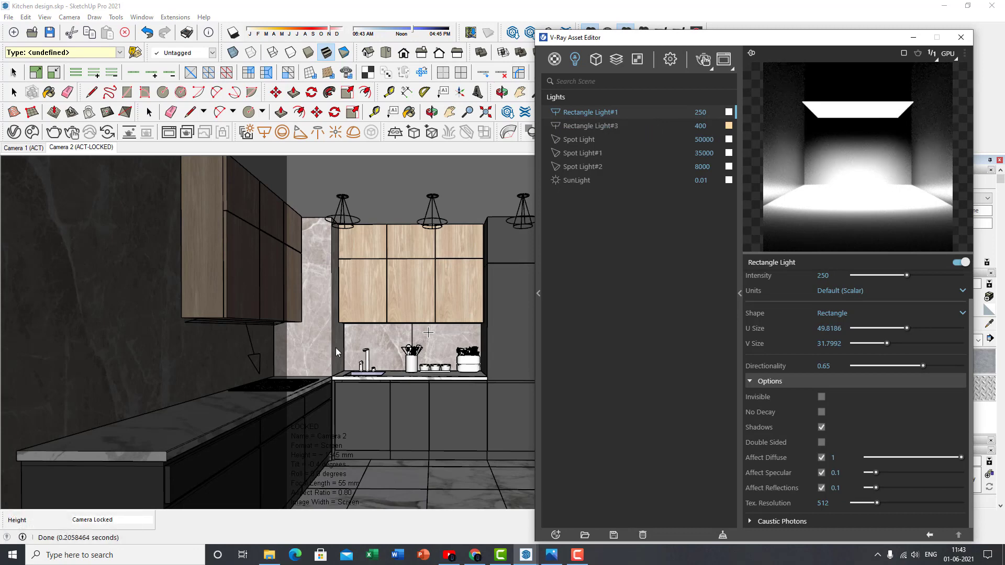
drag(691, 38, 220, 67)
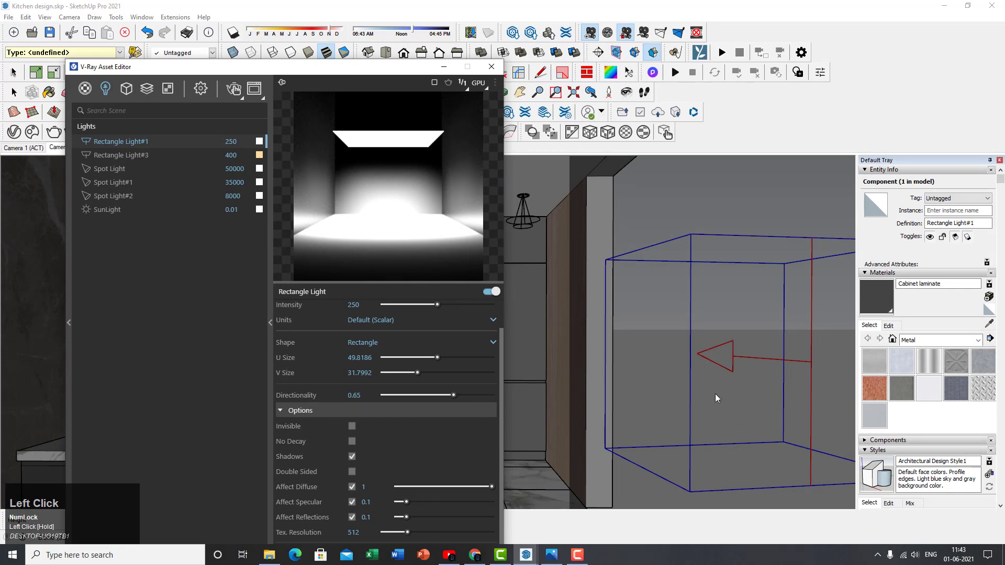
- Review the Rectangle Light#1 parameters and options, and expand its caustic photon settings
scroll(390, 413, down, 1)
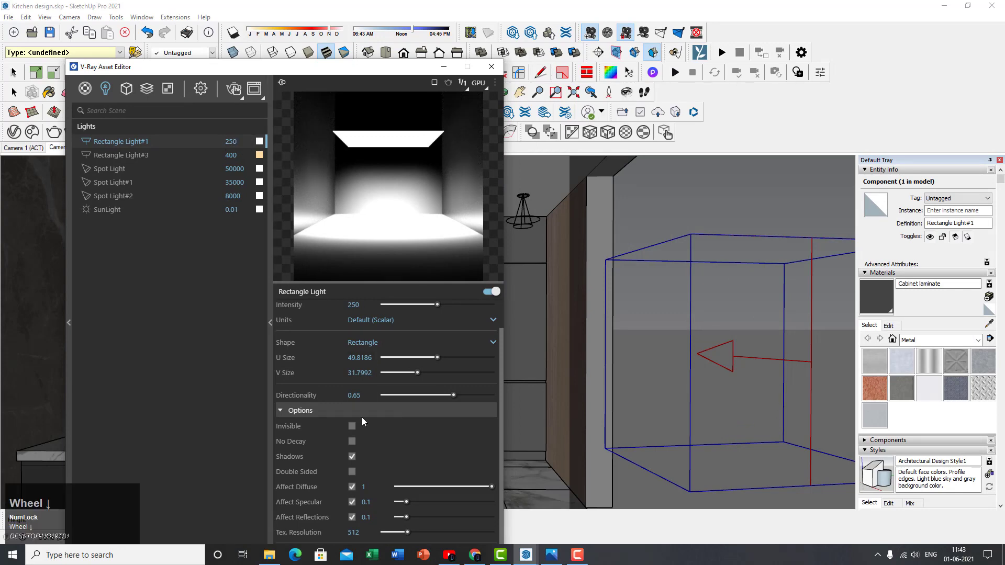
drag(308, 69, 318, 31)
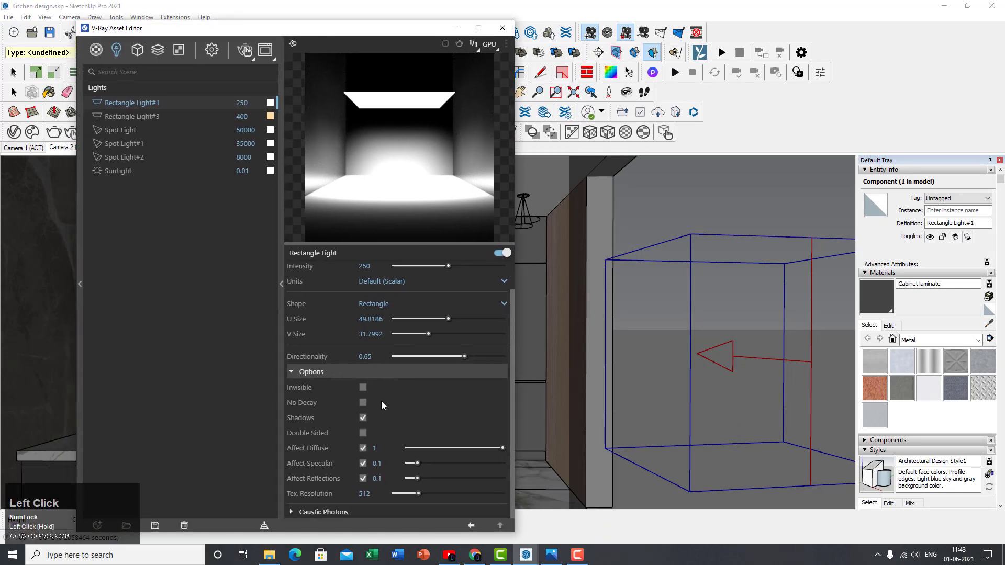
click(355, 513)
scroll(310, 489, up, 1)
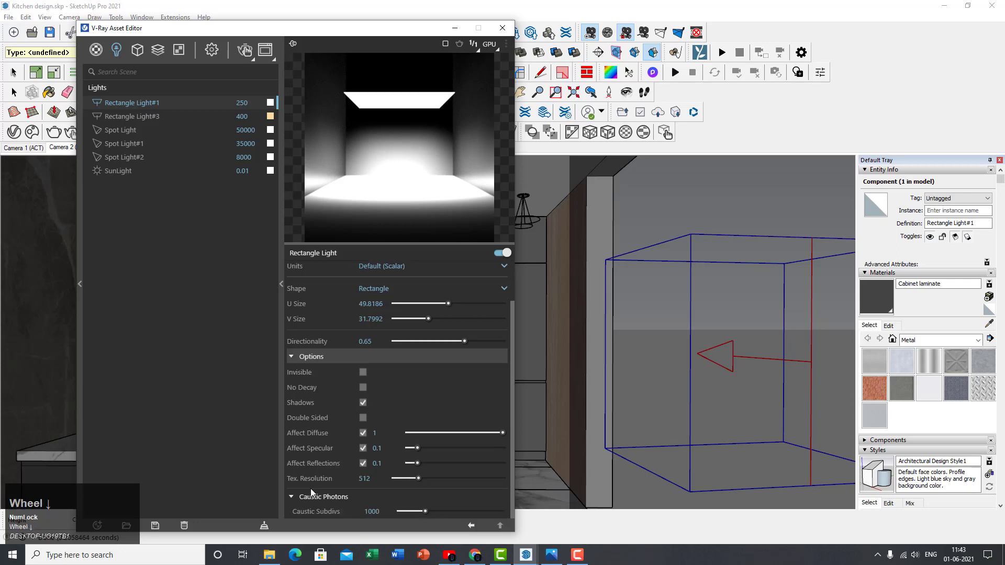
scroll(328, 497, down, 1)
scroll(329, 497, up, 1)
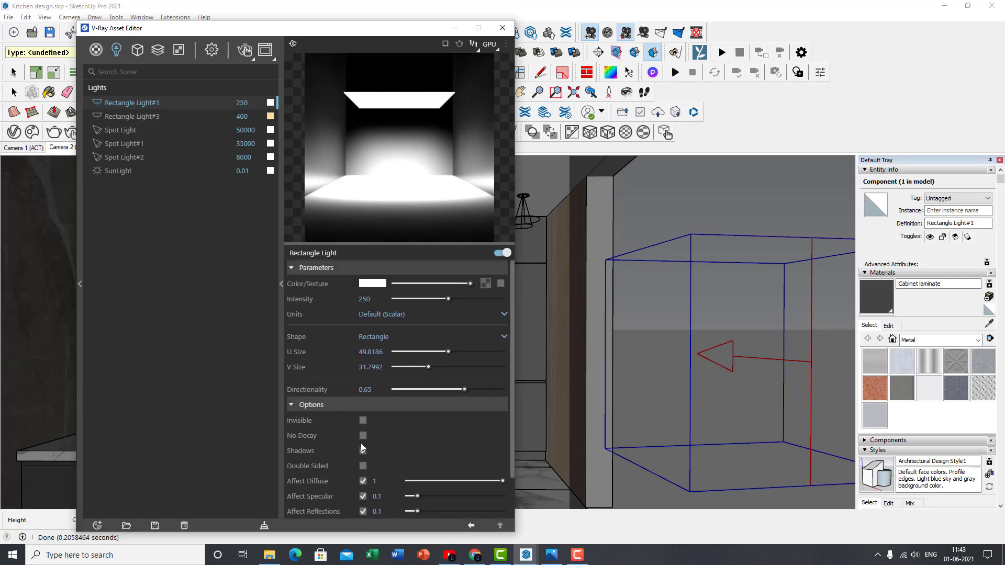
scroll(373, 280, down, 1)
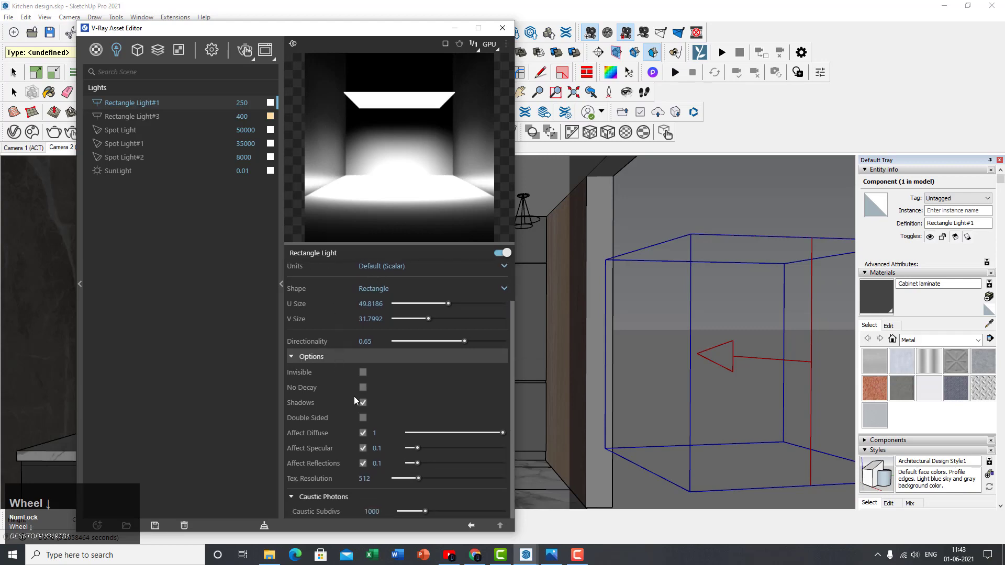
- Select the Rectangle Light#3 objects under the wall cabinets in the scene and review their parameters and options
click(156, 116)
drag(204, 28, 616, 23)
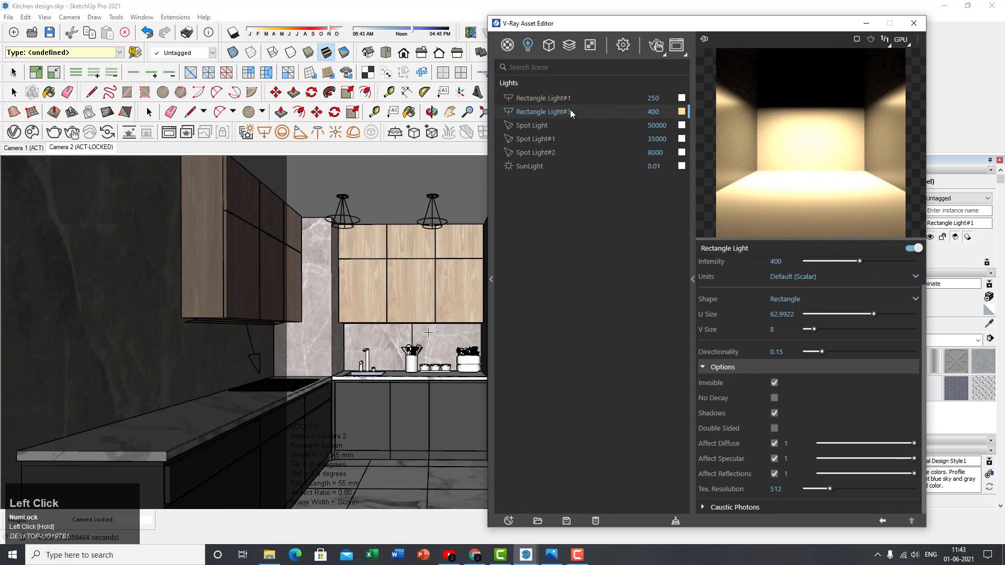
right_click(570, 109)
click(595, 118)
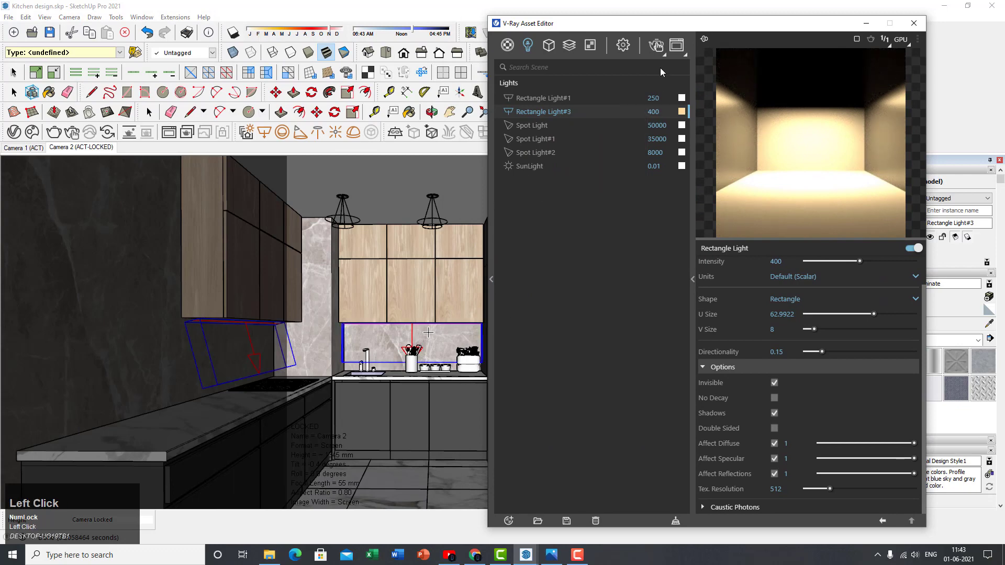
drag(656, 26, 573, 21)
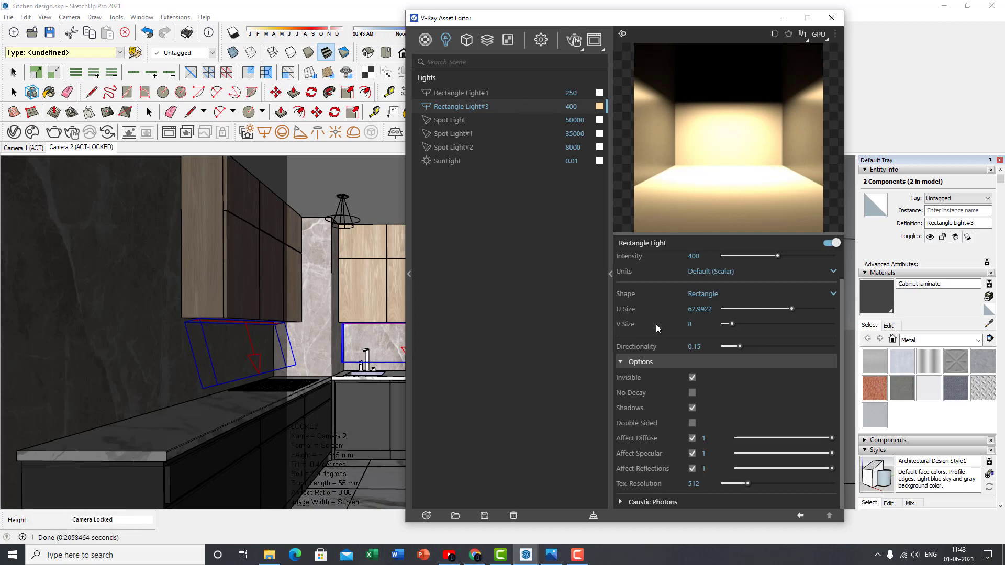
scroll(700, 352, down, 1)
click(630, 455)
scroll(629, 454, down, 1)
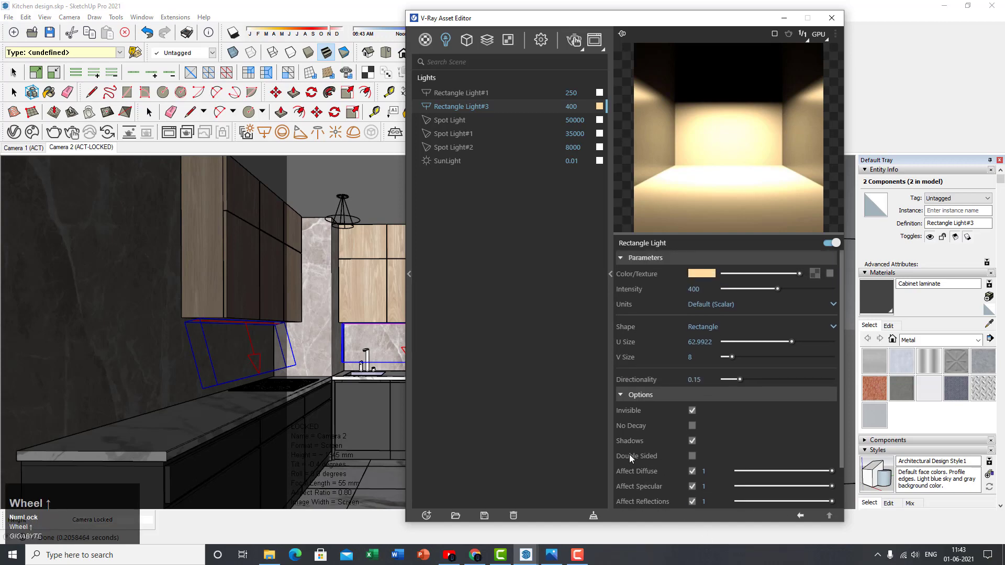
- Select the Spot Light object in the scene and review its intensity, cone and penumbra settings
click(446, 120)
right_click(445, 120)
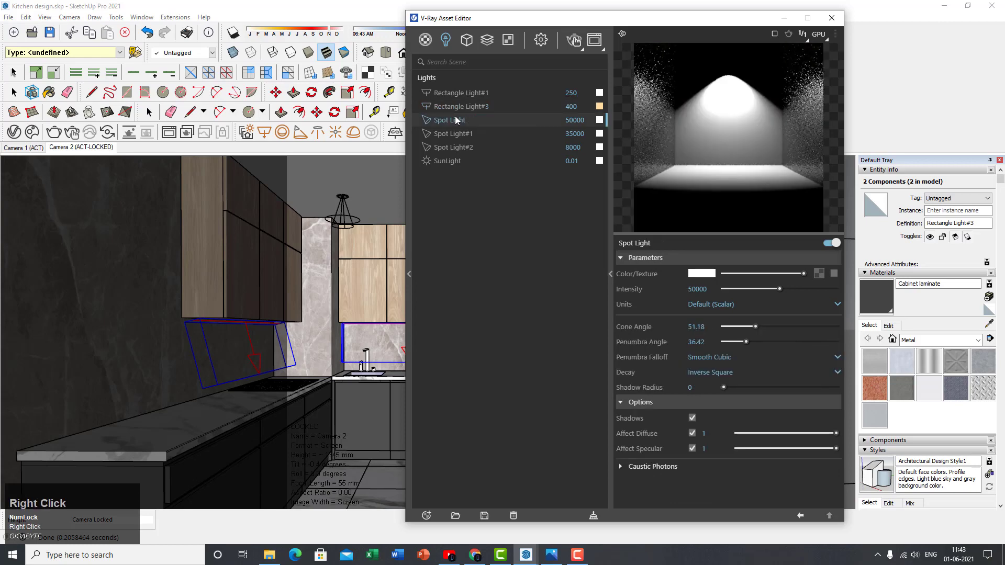
click(472, 124)
drag(538, 25, 565, 25)
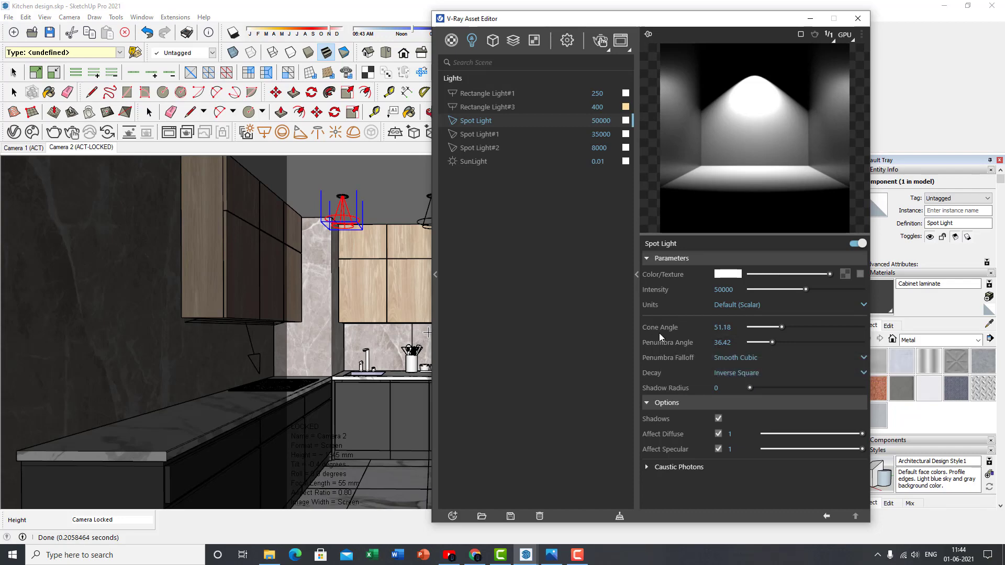
- Select the Spot Light#1 object in the scene and examine its ceiling position and settings
click(482, 135)
right_click(483, 135)
click(510, 143)
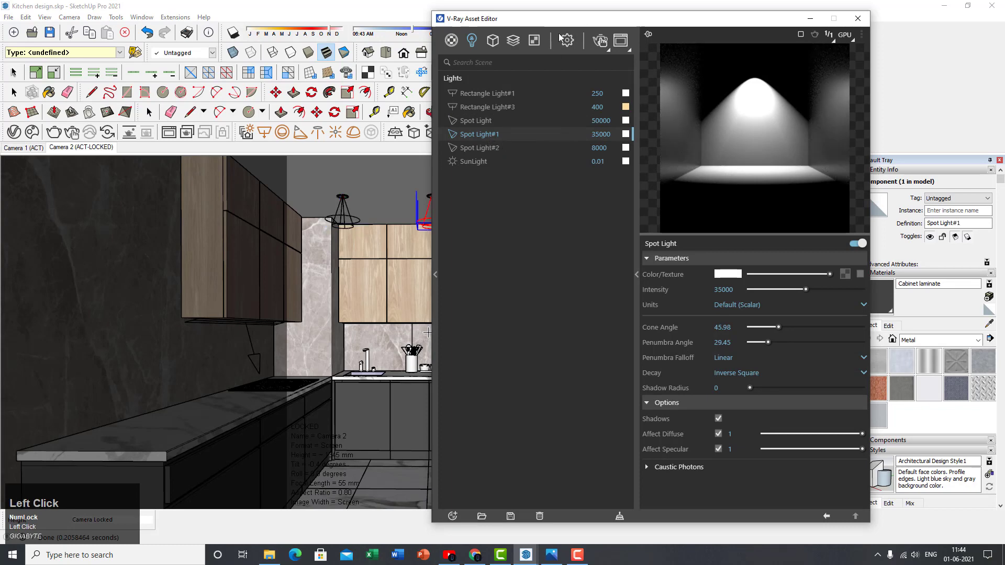
drag(572, 22, 636, 21)
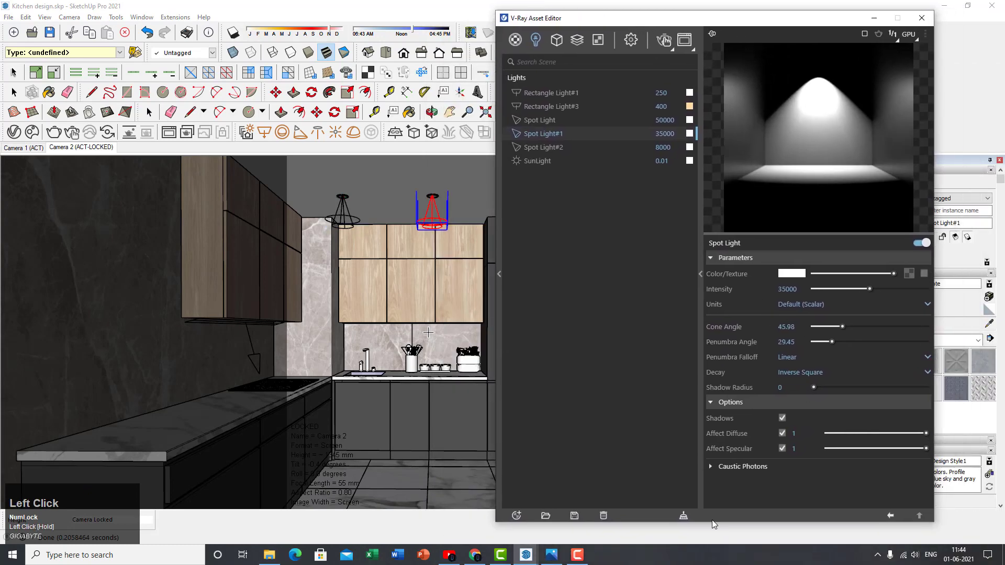
- Select the Spot Light#2 object in the scene and examine its intensity, cone and penumbra settings
click(583, 149)
right_click(583, 150)
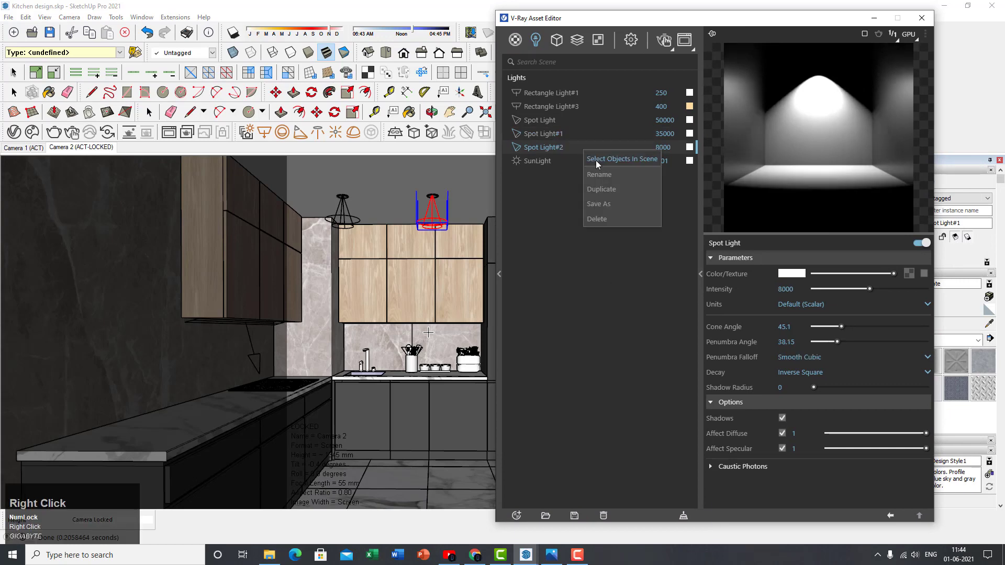
click(597, 161)
drag(658, 17, 272, 25)
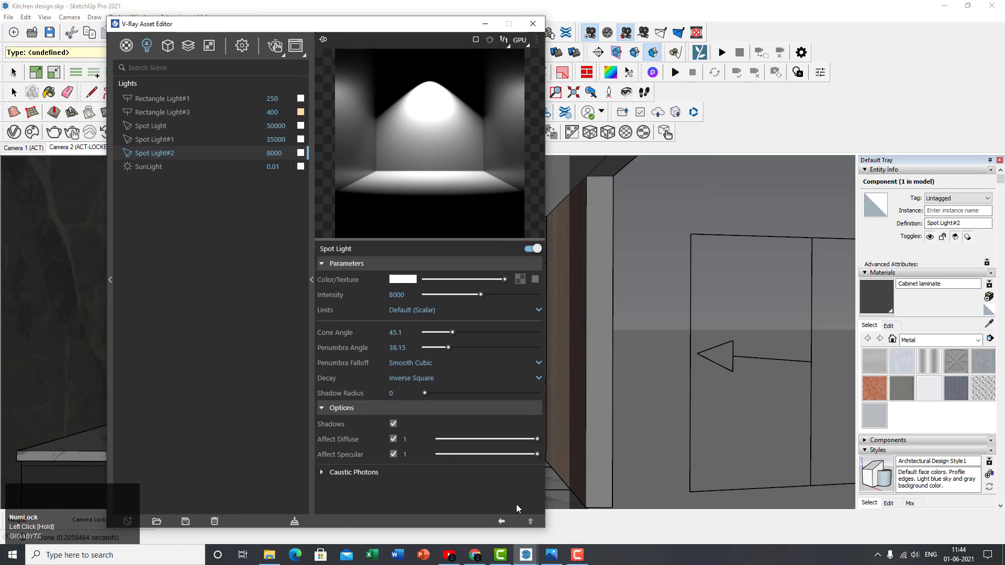
- Look at the reference kitchen photo, return to the Asset Editor and review the SunLight orientation, intensity and sky settings
click(547, 558)
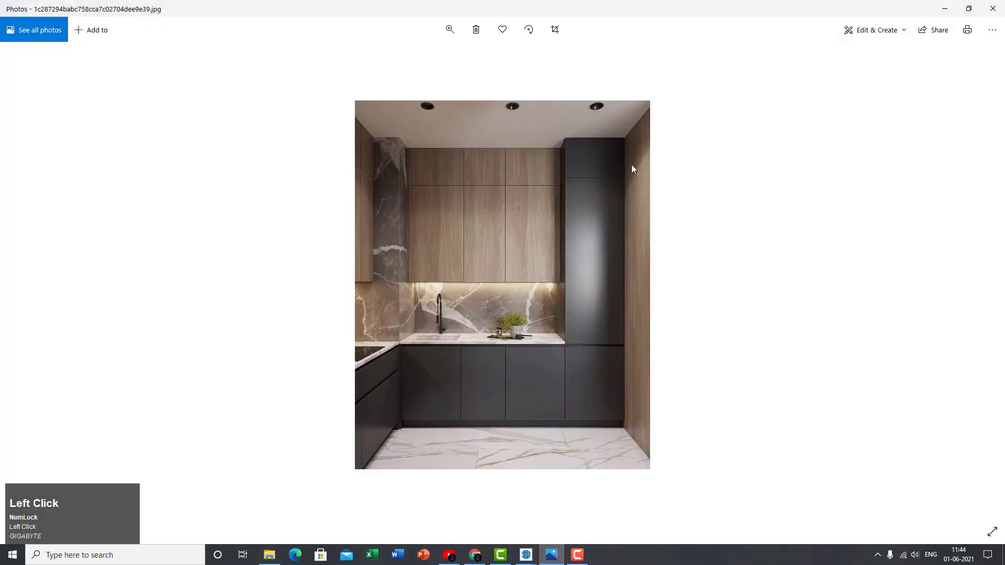
click(945, 8)
click(185, 167)
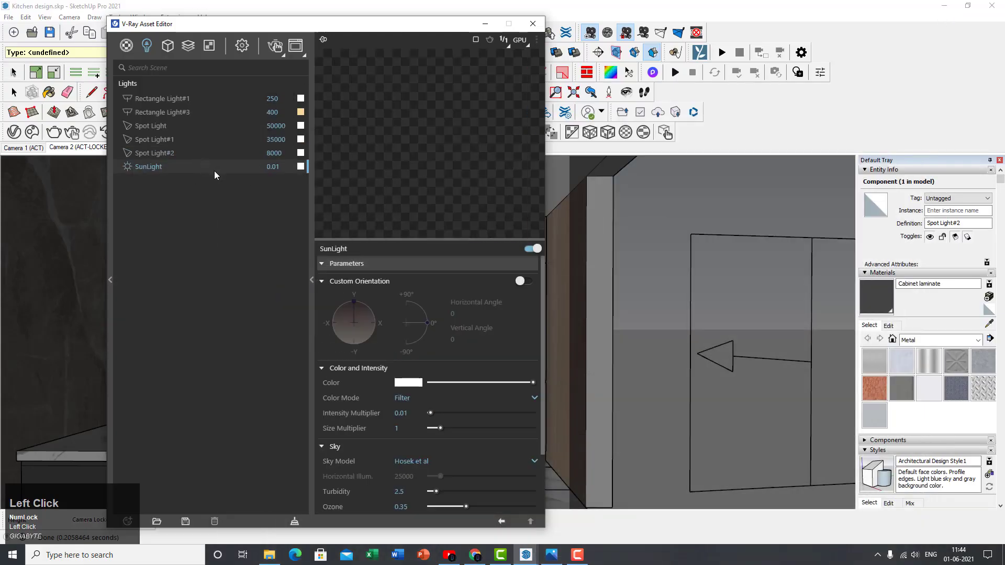
- Run an interactive V-Ray test render of the kitchen, stop it, and close the Frame Buffer and Asset Editor
drag(372, 31, 754, 27)
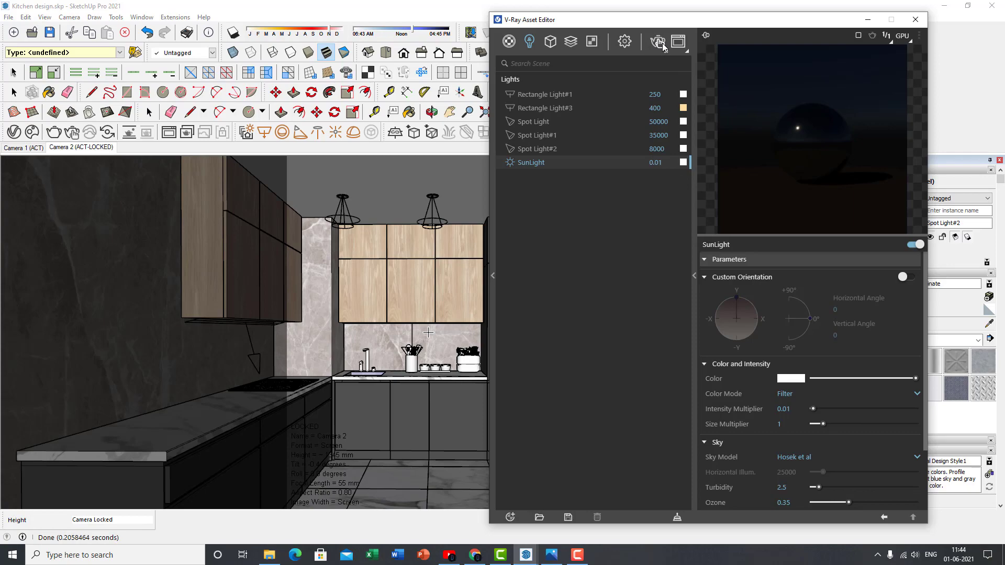
click(661, 45)
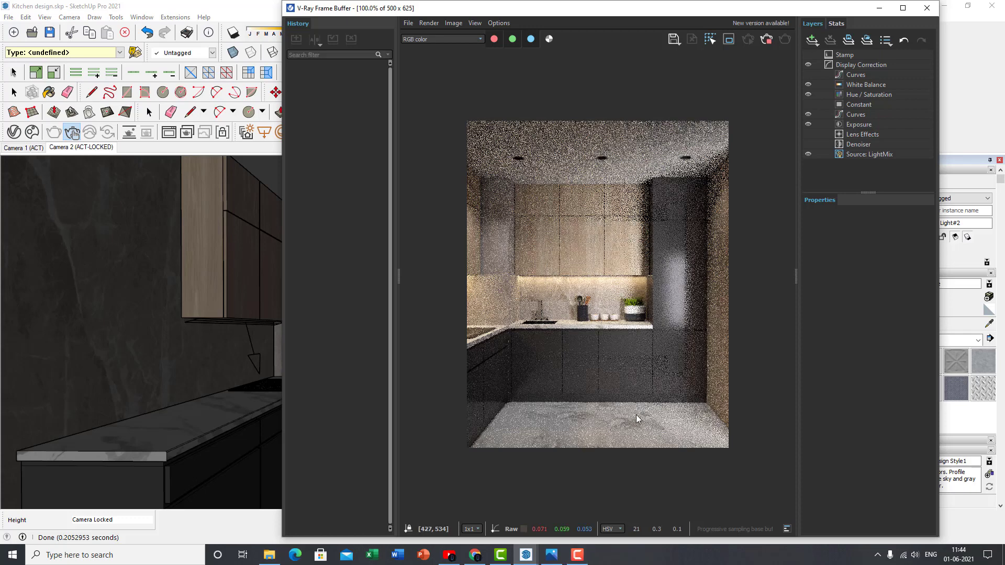
click(768, 41)
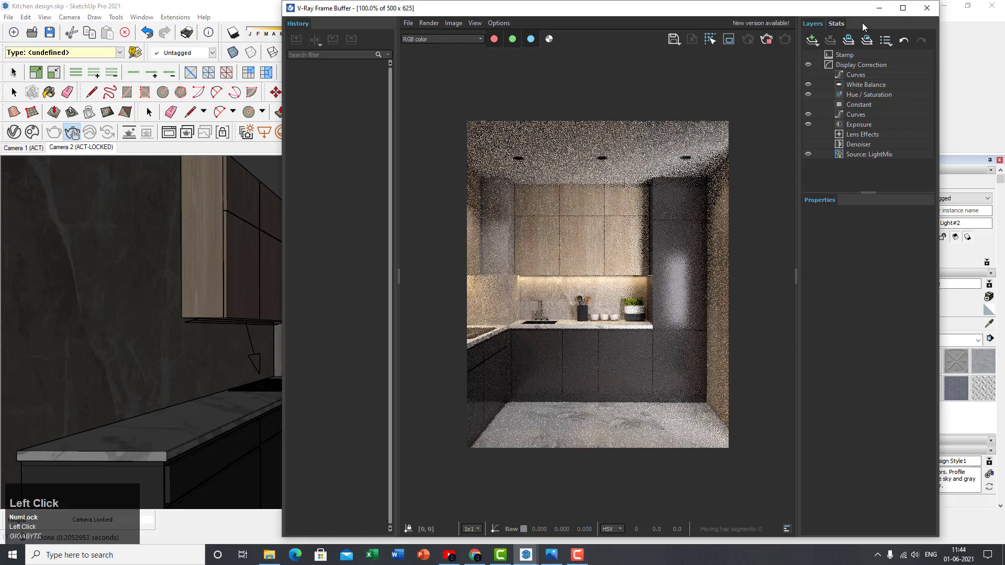
click(927, 8)
click(915, 20)
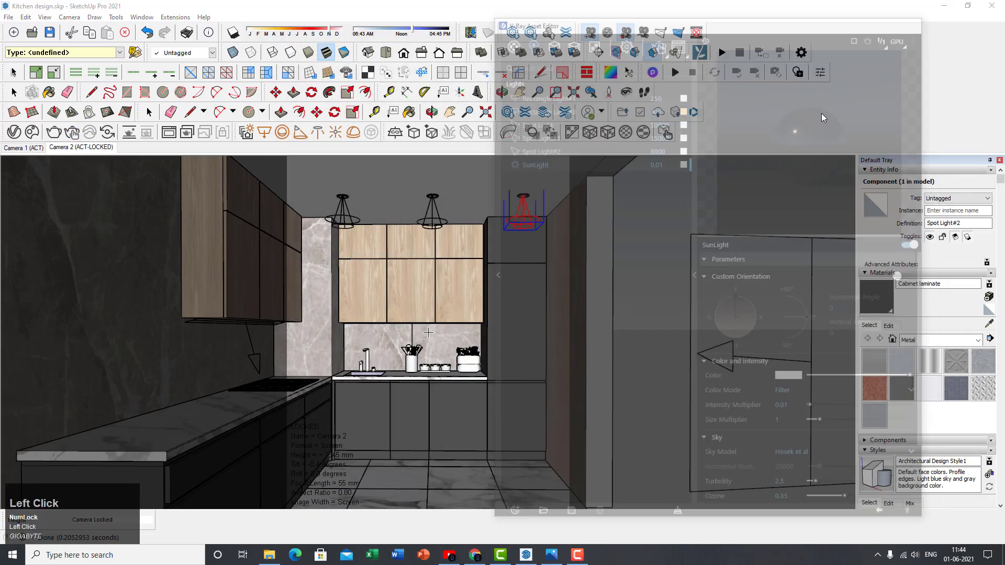
- Select the Rectangle Light#1 object beside the kitchen's side wall and examine its placement and direction relative to the room
scroll(580, 296, down, 5)
middle_drag(580, 295, 309, 407)
scroll(416, 403, up, 5)
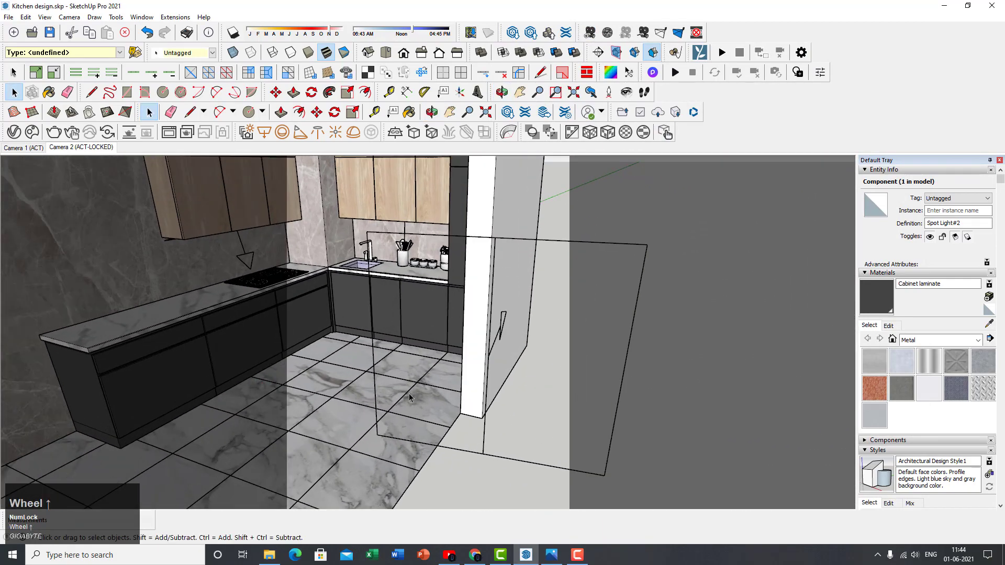
middle_drag(435, 402, 477, 364)
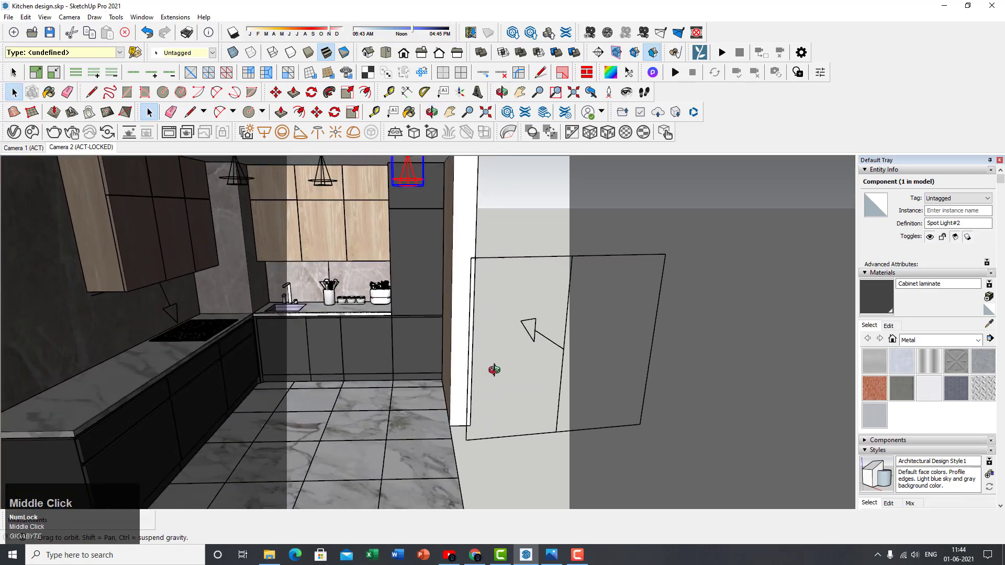
scroll(518, 332, down, 3)
mouse_move(518, 332)
middle_down()
mouse_move(534, 331)
mouse_move(521, 376)
mouse_move(530, 327)
middle_up()
click(550, 352)
scroll(551, 352, up, 2)
click(556, 348)
click(522, 376)
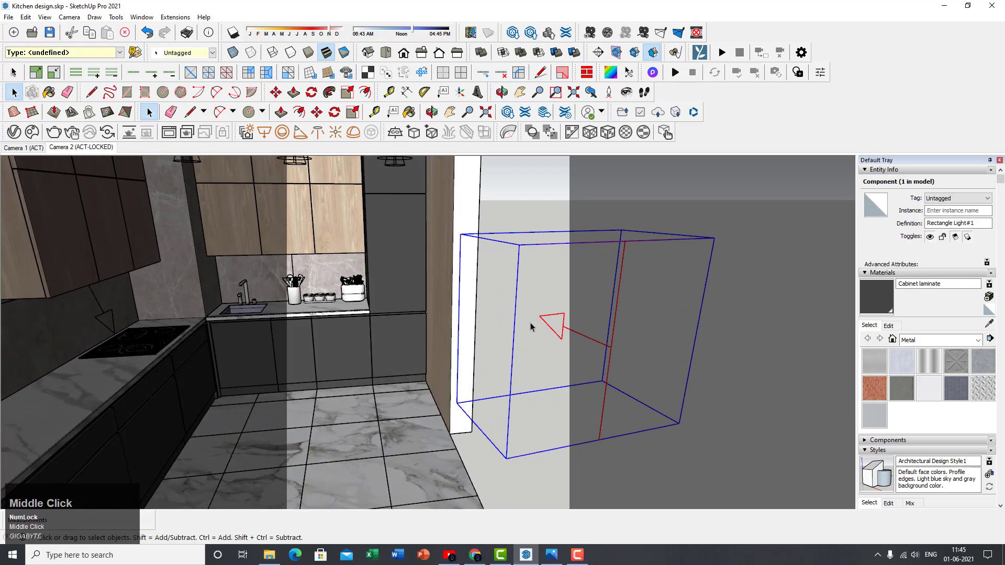
middle_drag(433, 343, 356, 242)
shift+middle_drag(379, 302, 476, 386)
scroll(403, 296, up, 1)
scroll(380, 352, down, 2)
scroll(469, 387, up, 1)
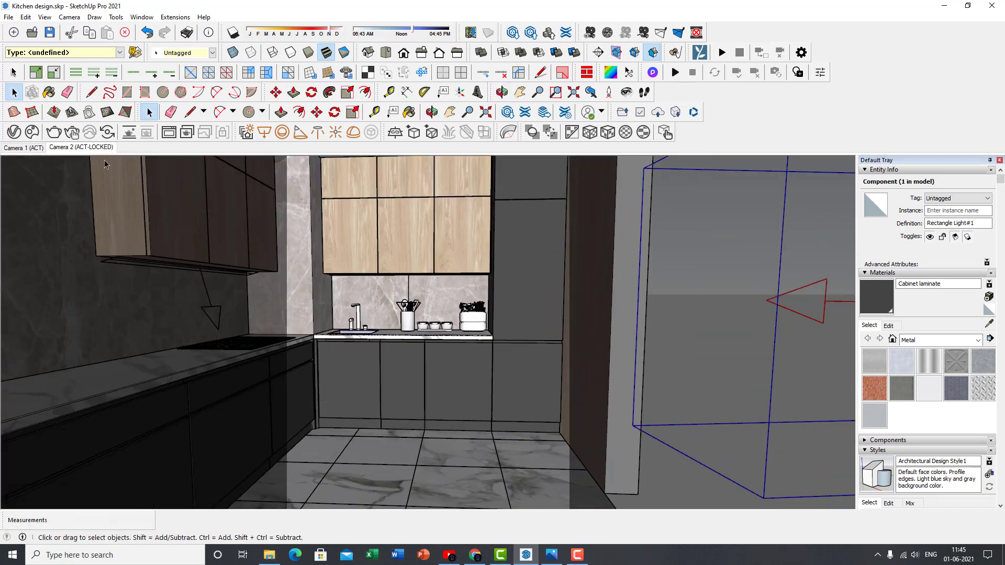
- Restore the Camera 2 scene and run an interactive V-Ray render of the lit kitchen, keeping the Frame Buffer open
click(78, 147)
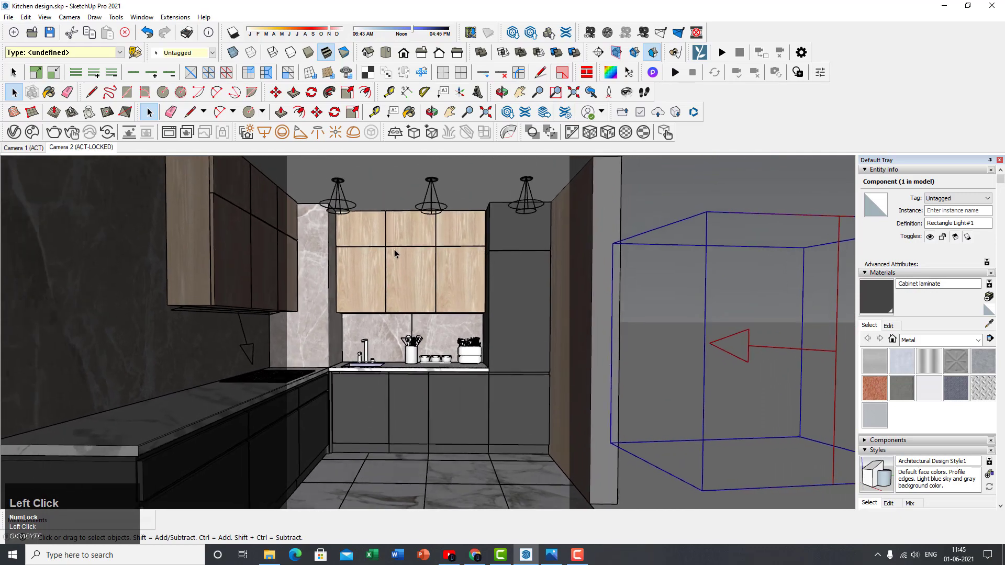
click(72, 132)
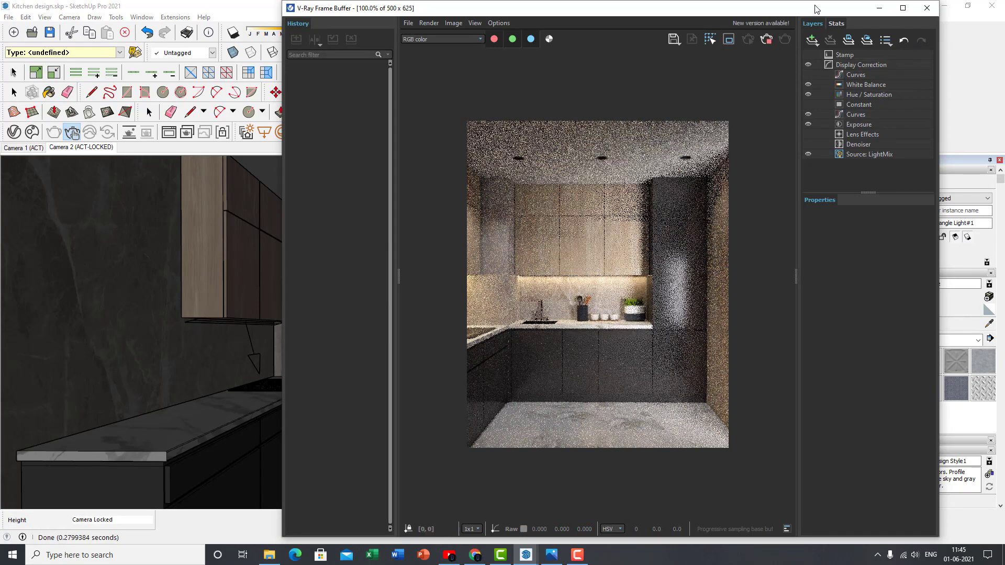
drag(821, 16, 761, 29)
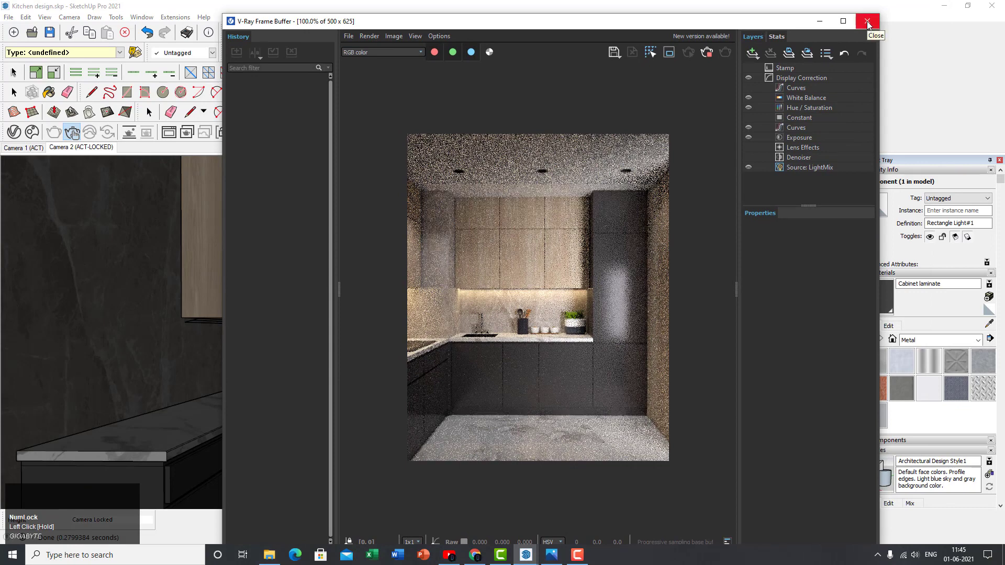
drag(751, 28, 733, 22)
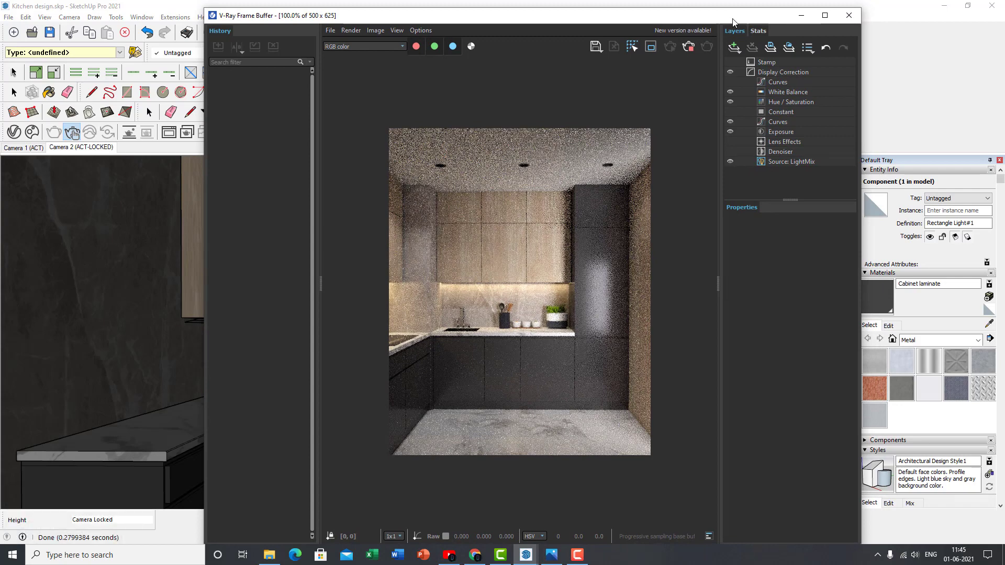
drag(685, 22, 663, 19)
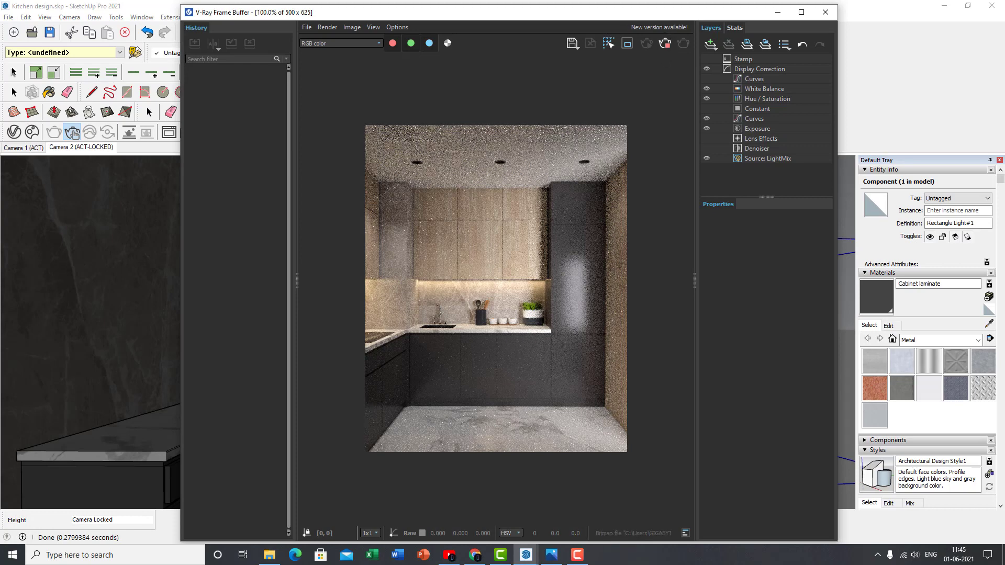
click(578, 556)
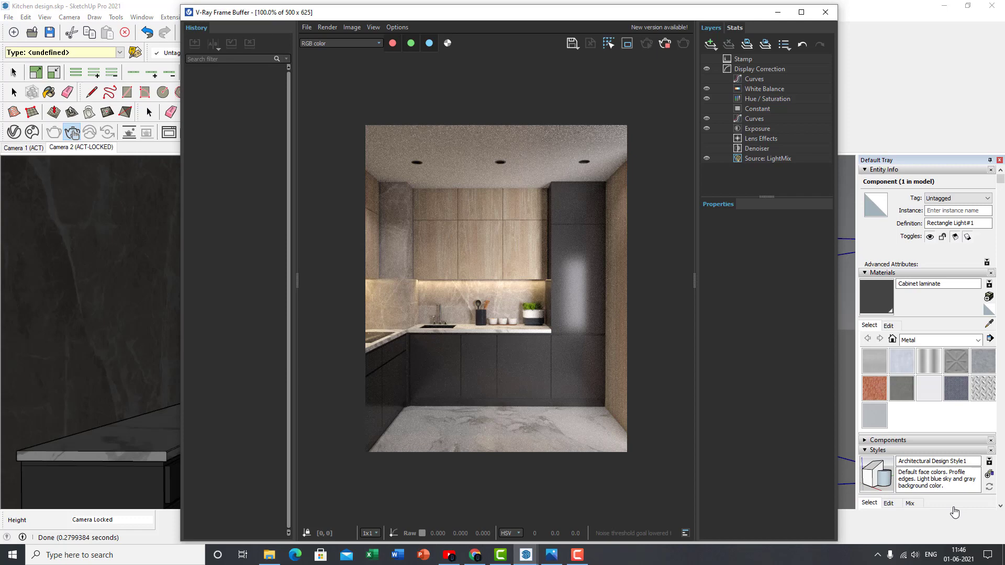
click(583, 558)
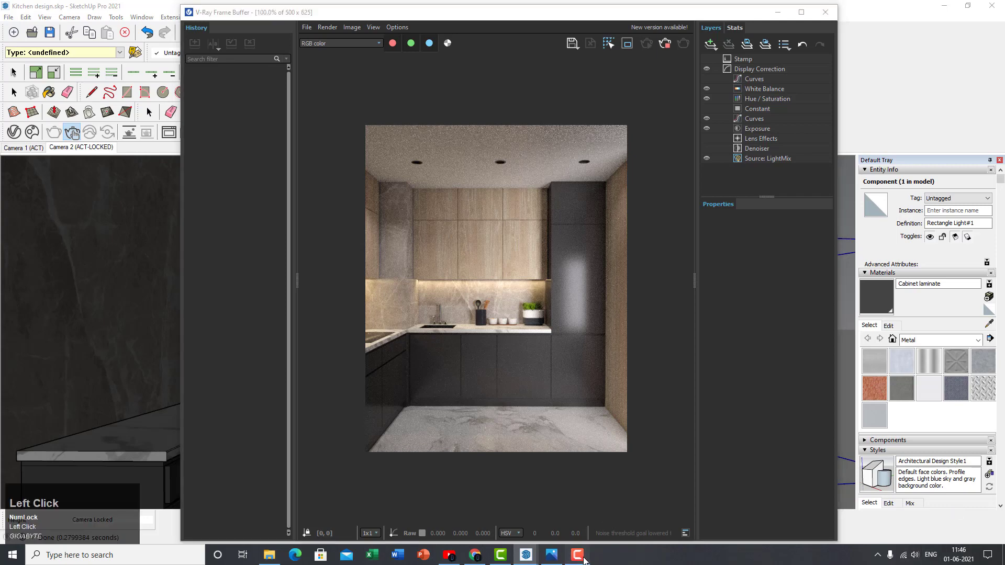